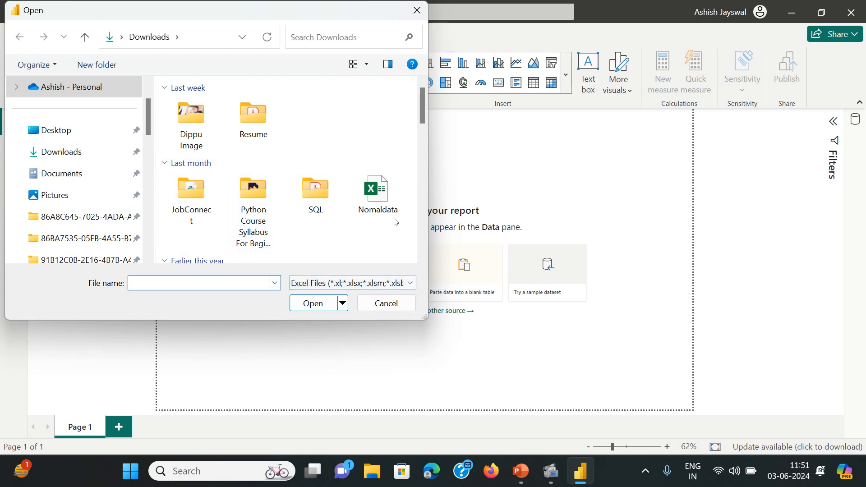
# Load the Table3, Table2, Table1, Expandlist and Combinecolumn sheets from the Nomaldata workbook in Downloads.
pyautogui.click(384, 214)
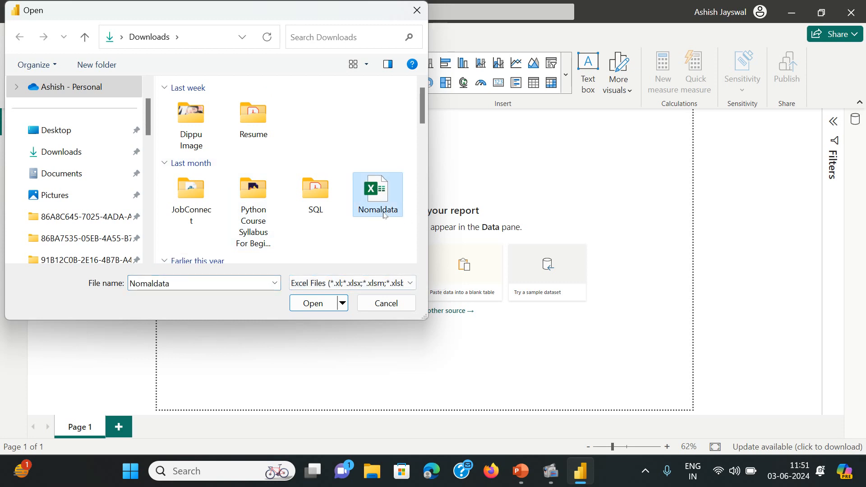
pyautogui.click(327, 303)
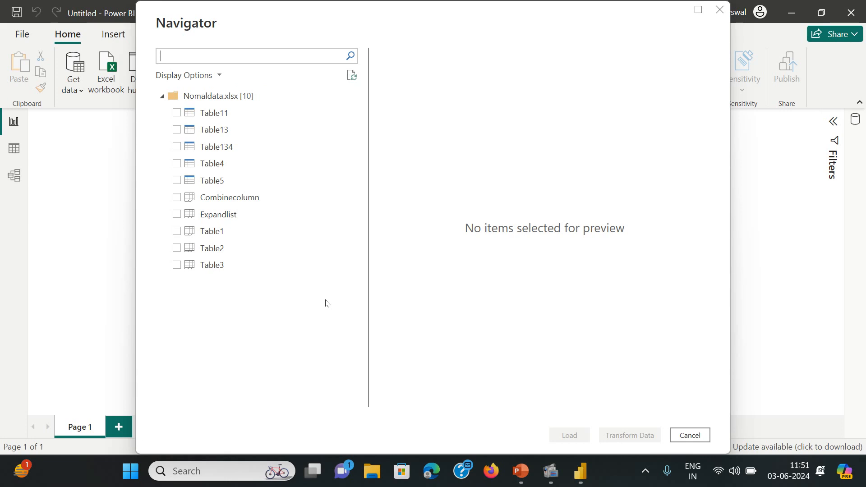
pyautogui.click(177, 265)
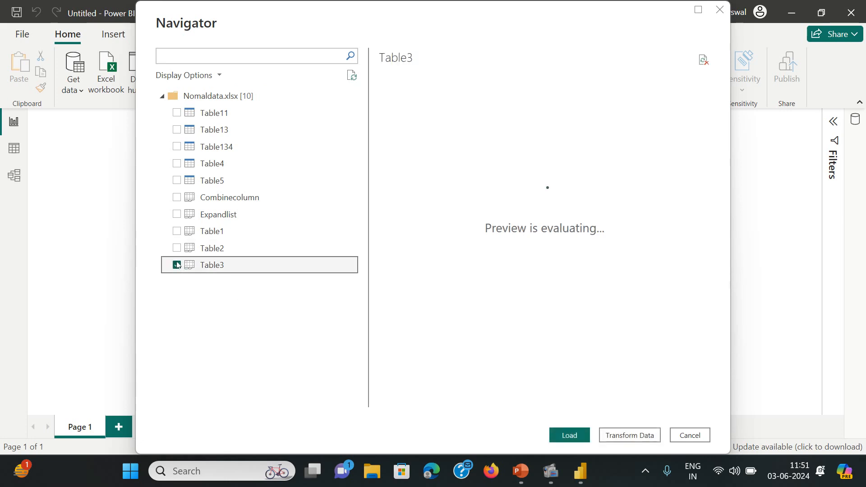
pyautogui.click(177, 248)
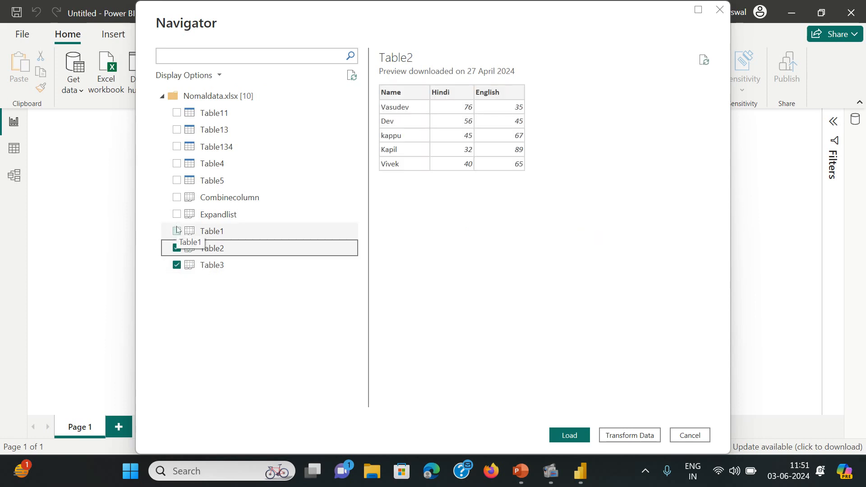
pyautogui.click(177, 231)
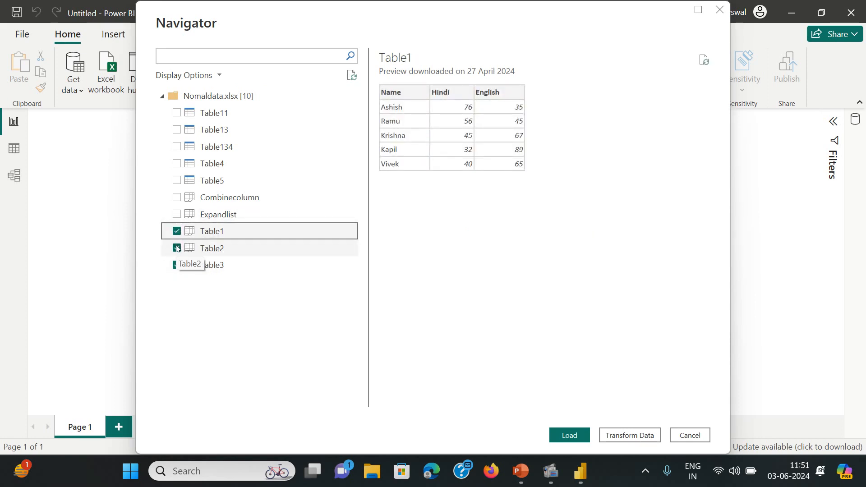
pyautogui.click(176, 214)
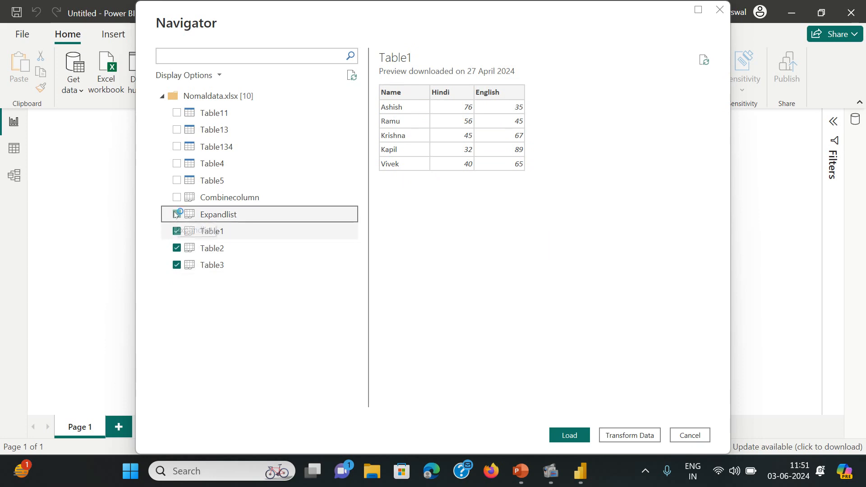
pyautogui.click(176, 197)
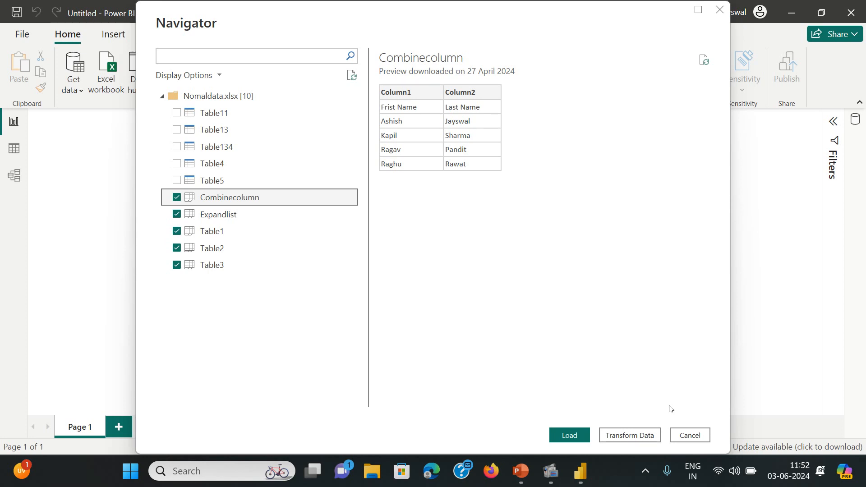
pyautogui.click(569, 435)
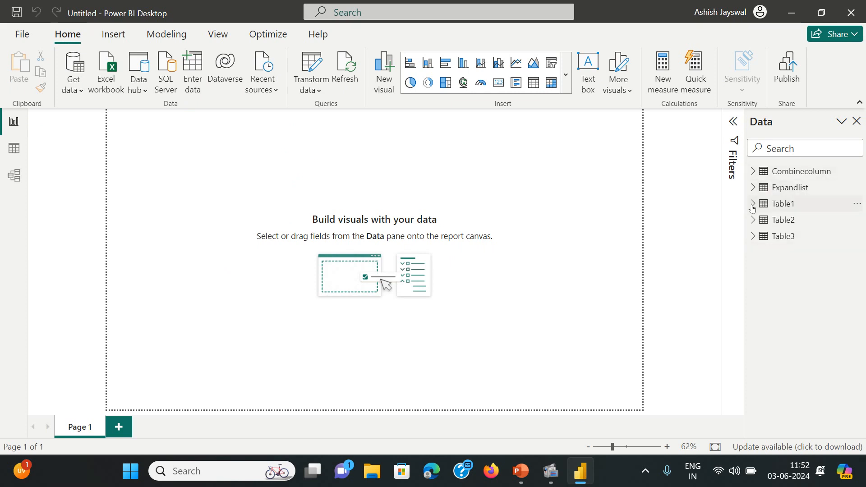
# View the Combinecolumn data in Table view, then open the Table3 query in Power Query's Advanced Editor.
pyautogui.click(753, 172)
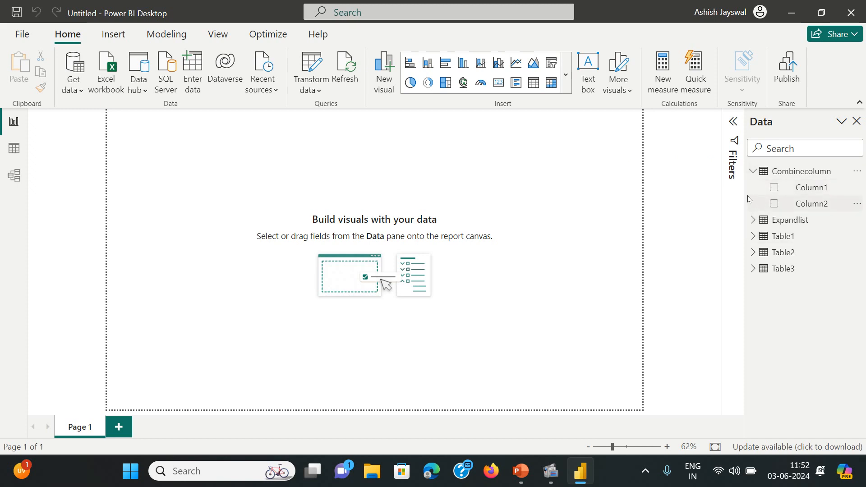
pyautogui.click(14, 151)
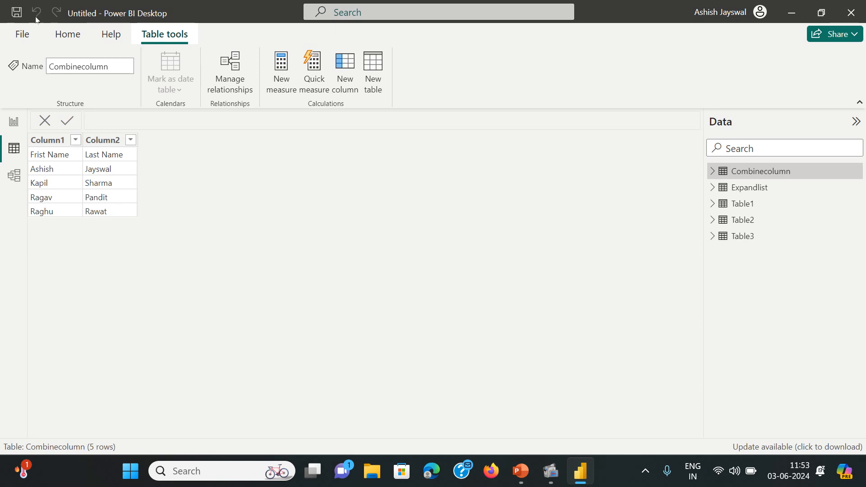
pyautogui.click(68, 32)
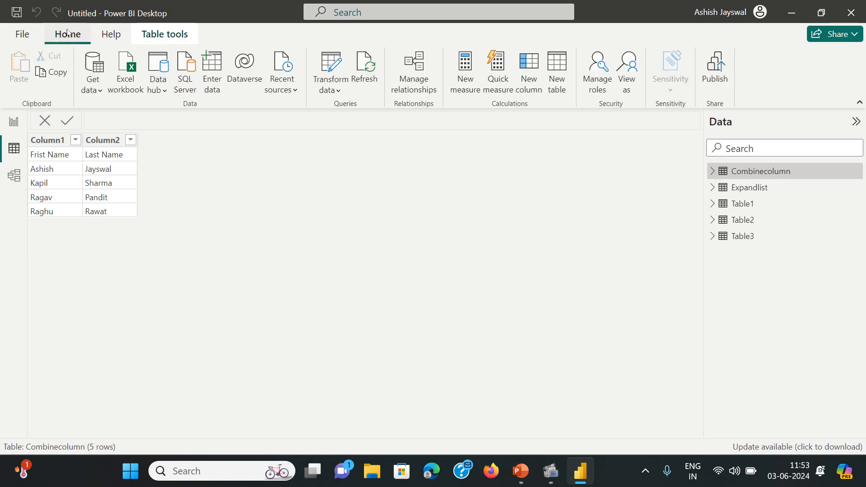
pyautogui.click(338, 89)
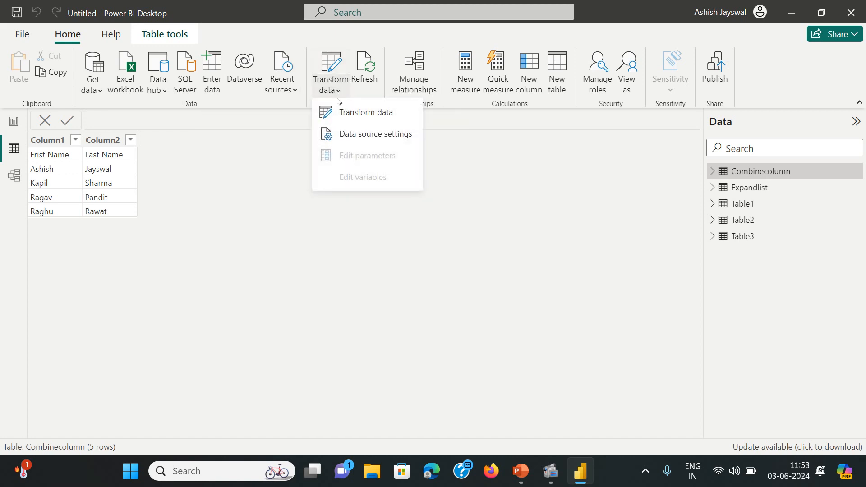
pyautogui.click(360, 118)
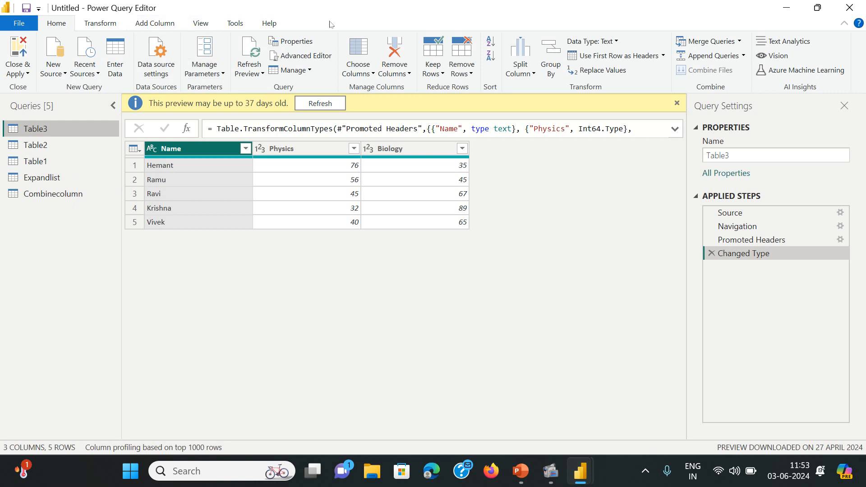
pyautogui.click(302, 61)
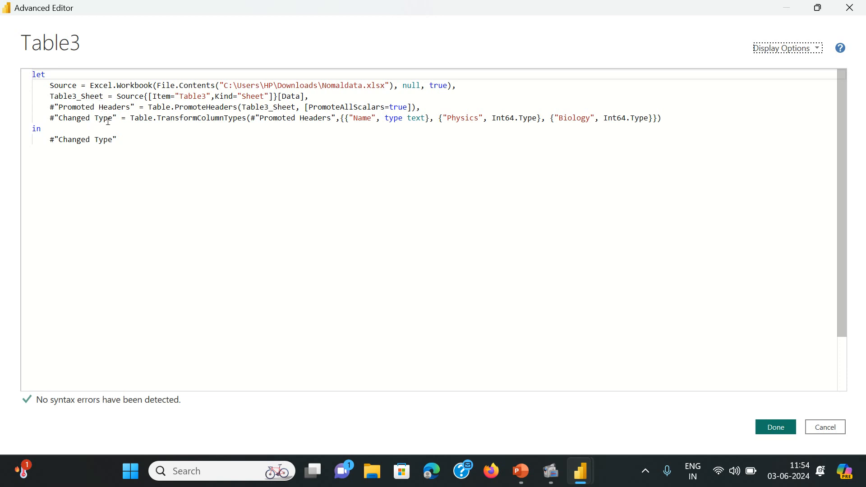
# Examine the "Changed Type" and "Promoted Headers" step names and expressions in Table3's M code.
pyautogui.moveTo(120, 119); pyautogui.dragTo(49, 118)
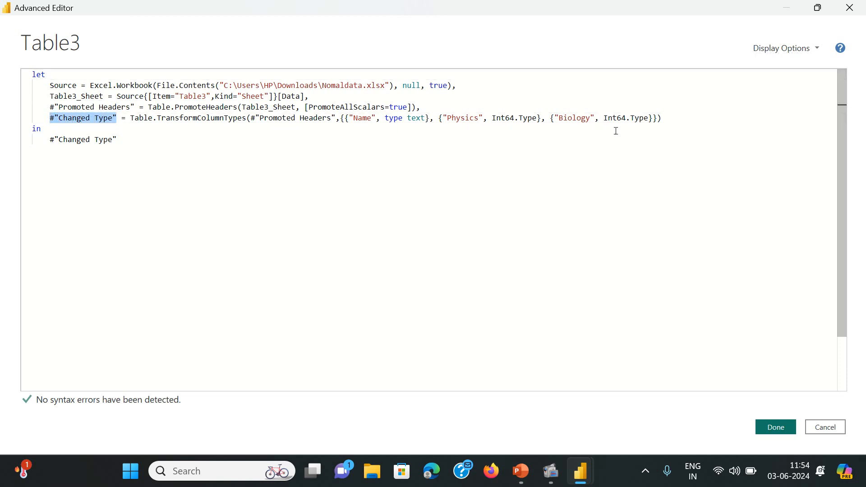
pyautogui.moveTo(661, 118); pyautogui.dragTo(120, 118)
pyautogui.moveTo(48, 107); pyautogui.dragTo(134, 107)
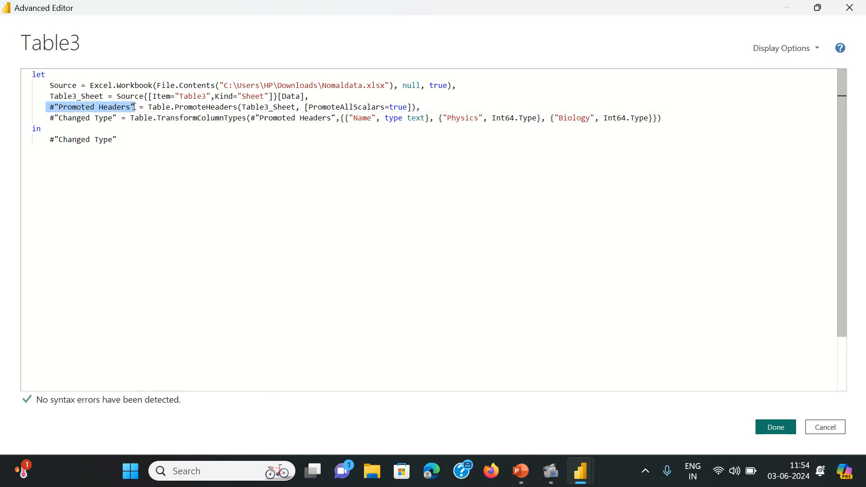
pyautogui.click(120, 135)
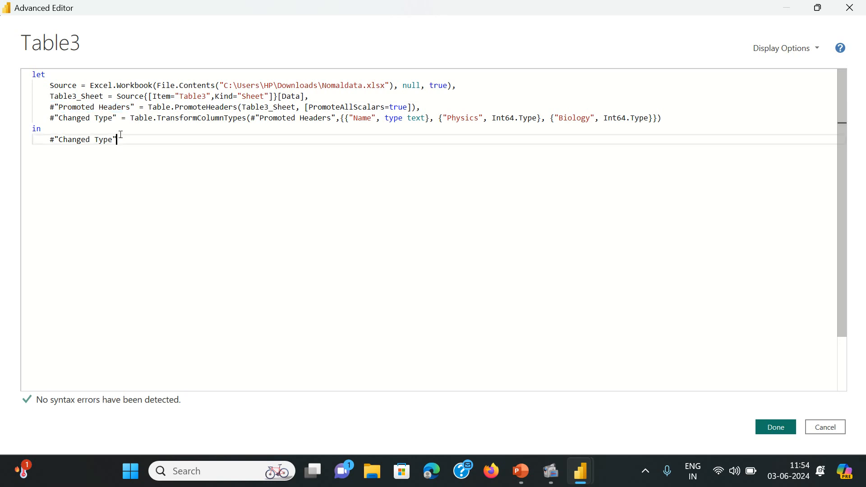
pyautogui.moveTo(51, 120); pyautogui.dragTo(122, 118)
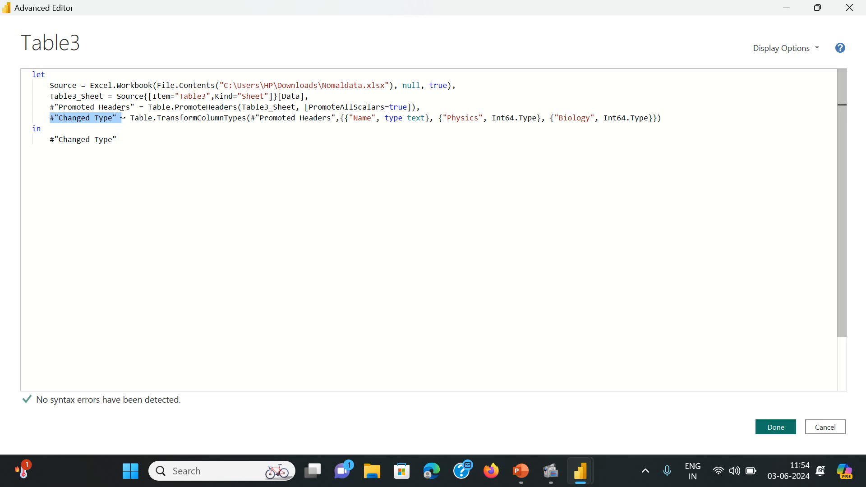
# End the "Changed Type" line with a comma and begin a new step on the following line as #"AddIndex" =.
pyautogui.click(668, 116)
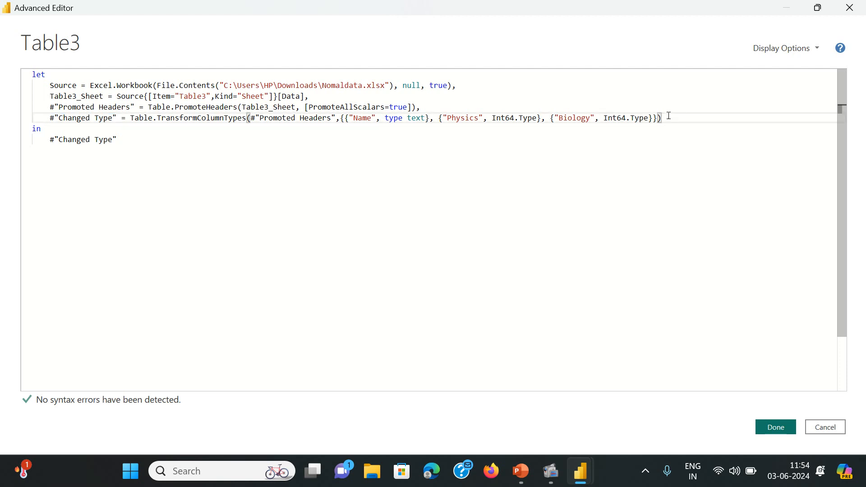
pyautogui.write(',')
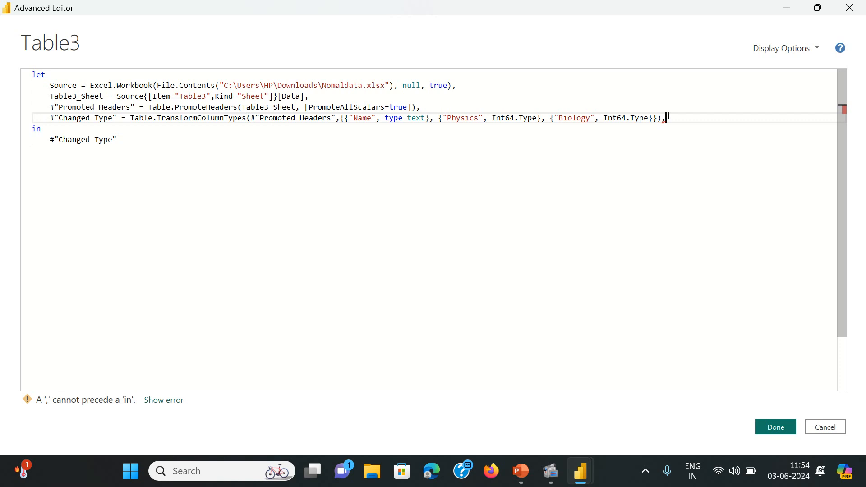
pyautogui.press('Return')
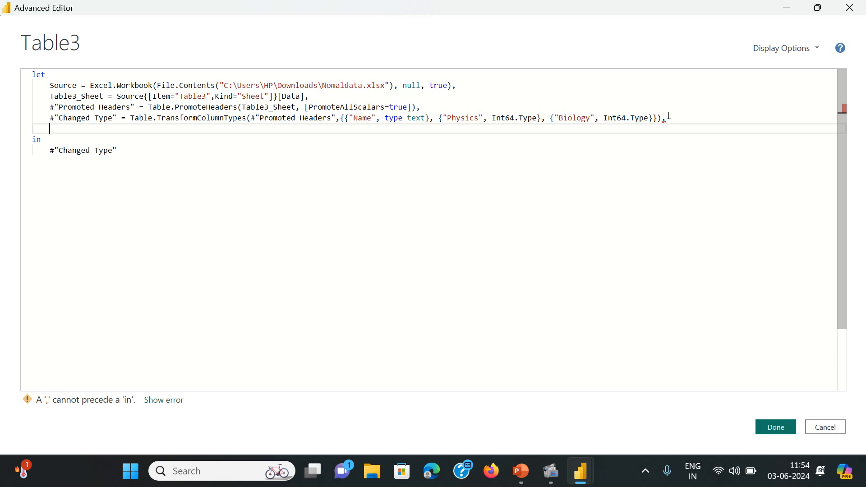
pyautogui.write('#"')
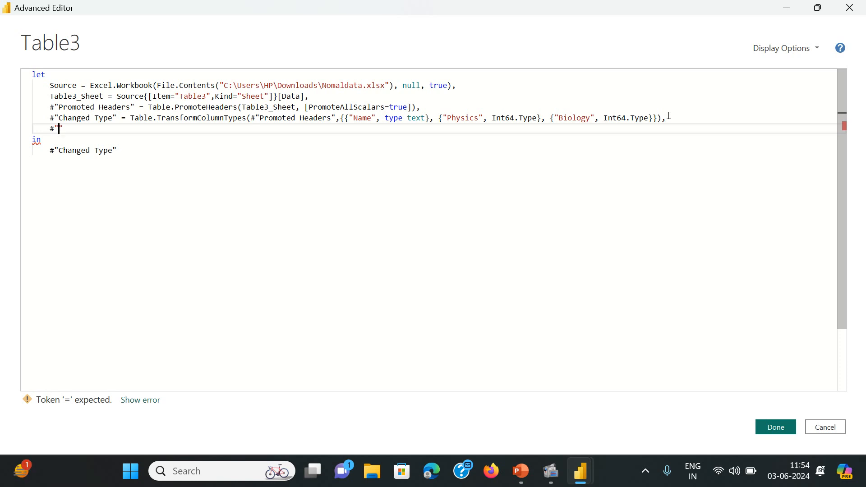
pyautogui.write('AddIndex')
pyautogui.press('Right')
pyautogui.write('v')
pyautogui.press('BackSpace')
pyautogui.write('= ')
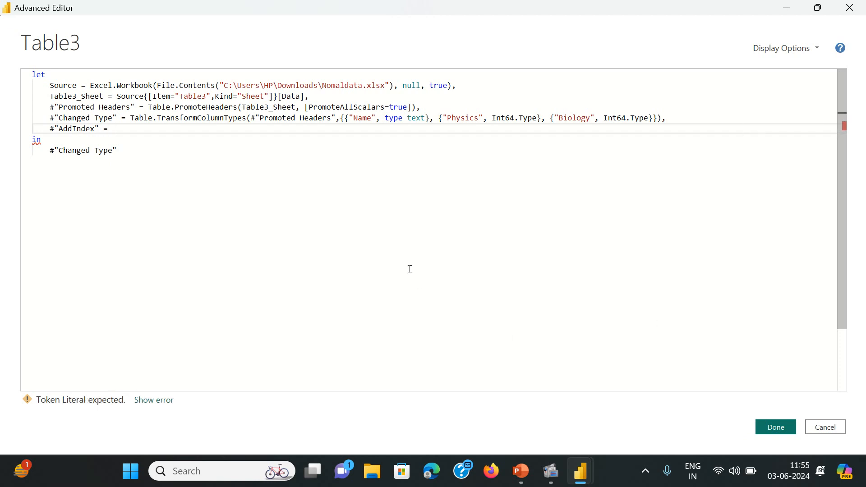
# Assign the Table.AddIndexColumn function to the AddIndex step, with parentheses for its arguments.
pyautogui.write('Ta')
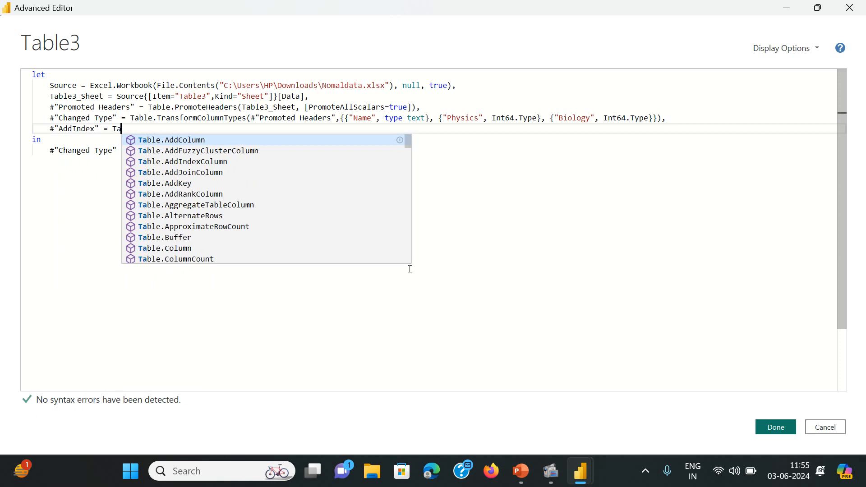
pyautogui.write('ble.')
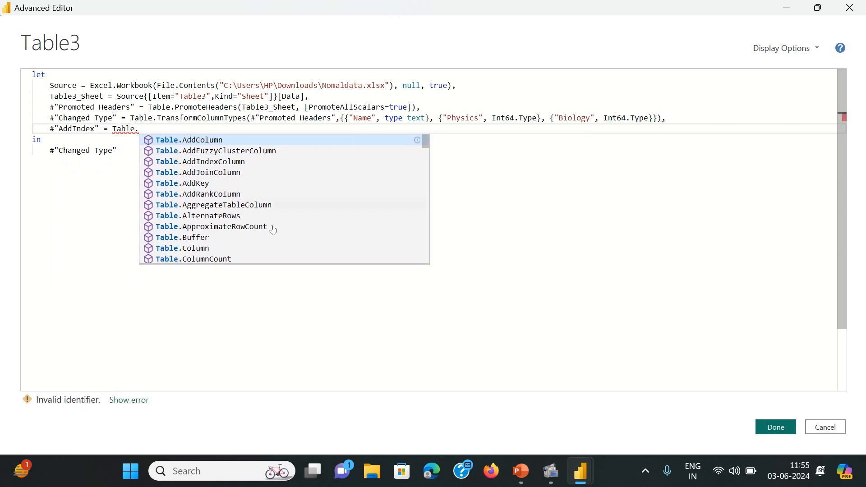
pyautogui.click(234, 161)
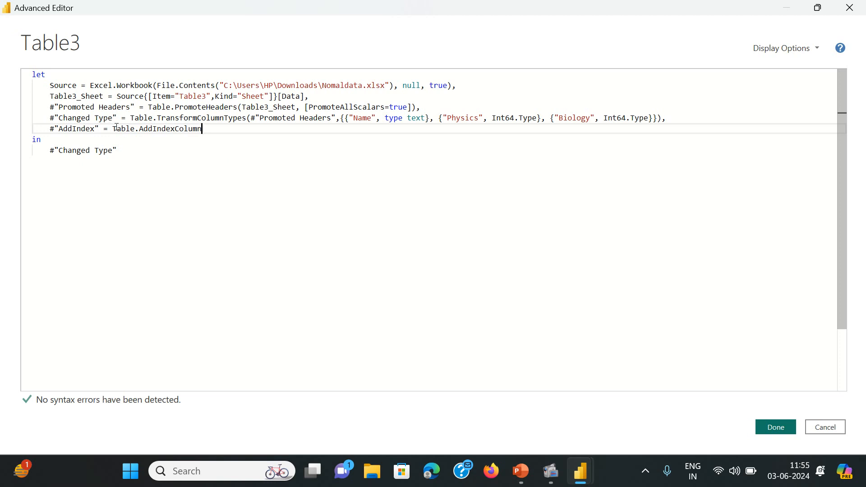
pyautogui.moveTo(115, 128)
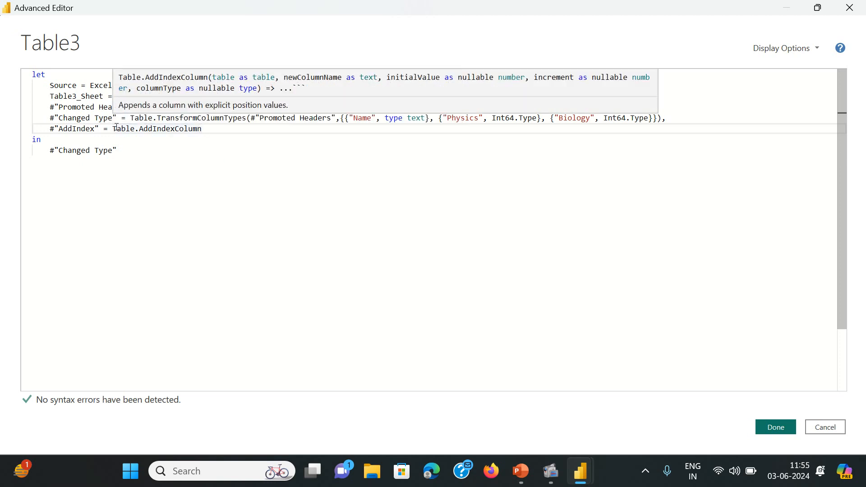
pyautogui.moveTo(153, 130)
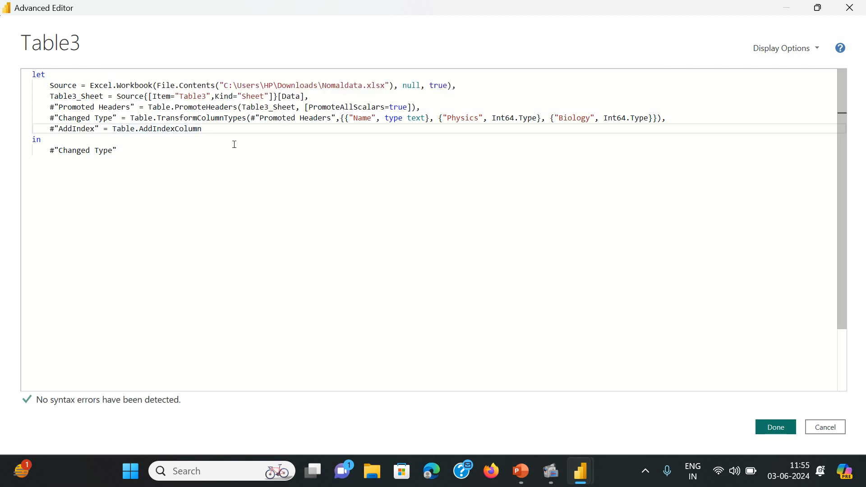
pyautogui.write('(')
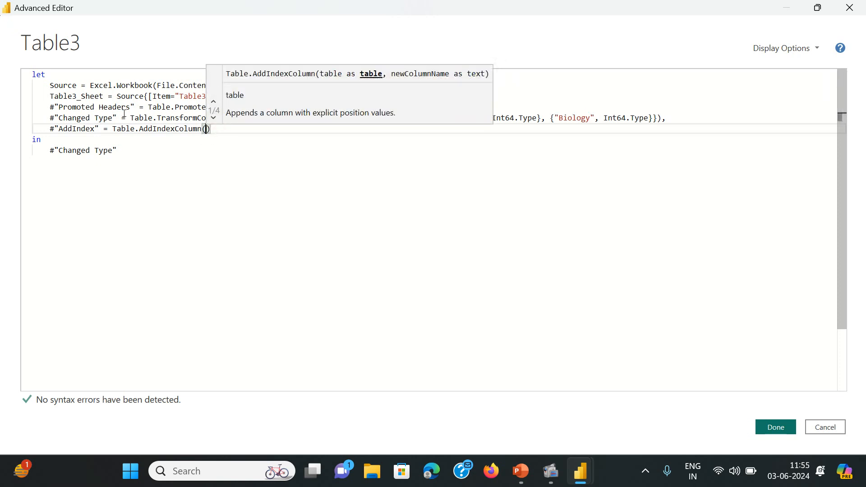
# Give Table.AddIndexColumn the arguments #"Changed Type" as the table and "Serial No" as the new column name.
pyautogui.moveTo(119, 117); pyautogui.dragTo(50, 118)
pyautogui.hotkey('ctrl', 'c')
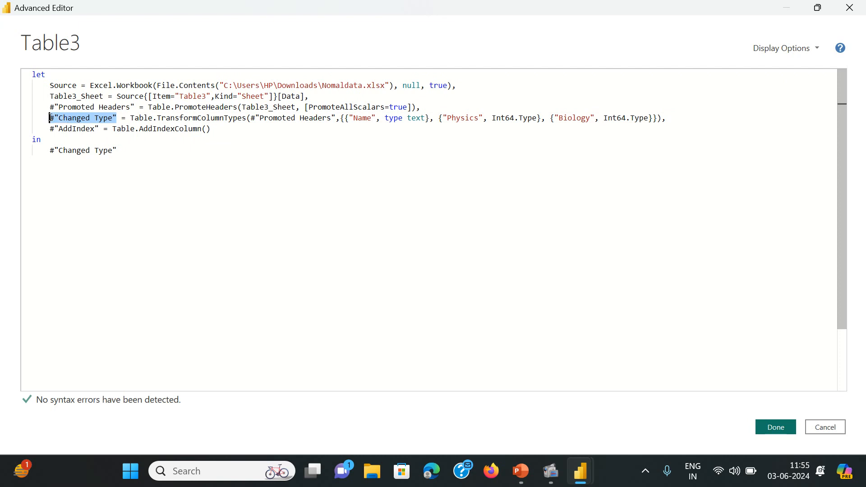
pyautogui.click(206, 129)
pyautogui.hotkey('ctrl', 'v')
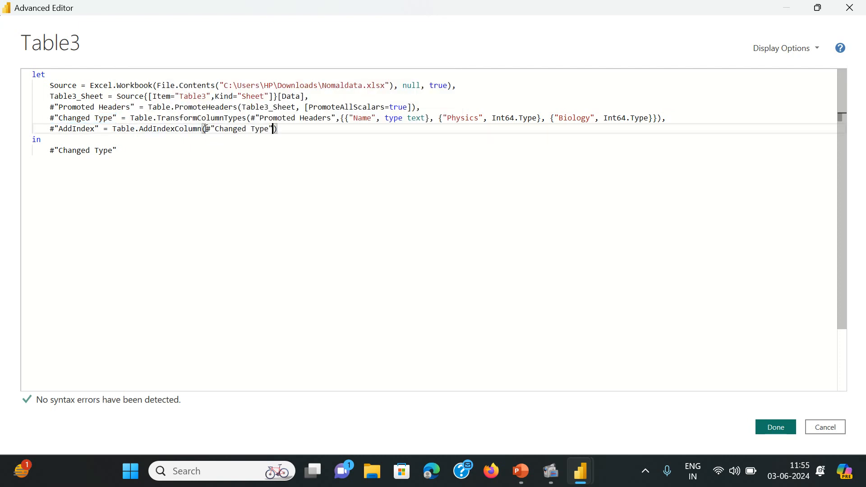
pyautogui.write(',')
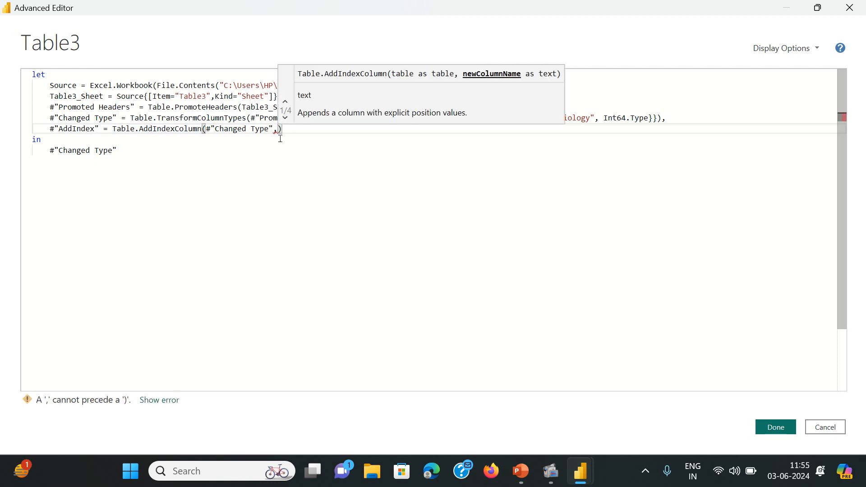
pyautogui.write('"')
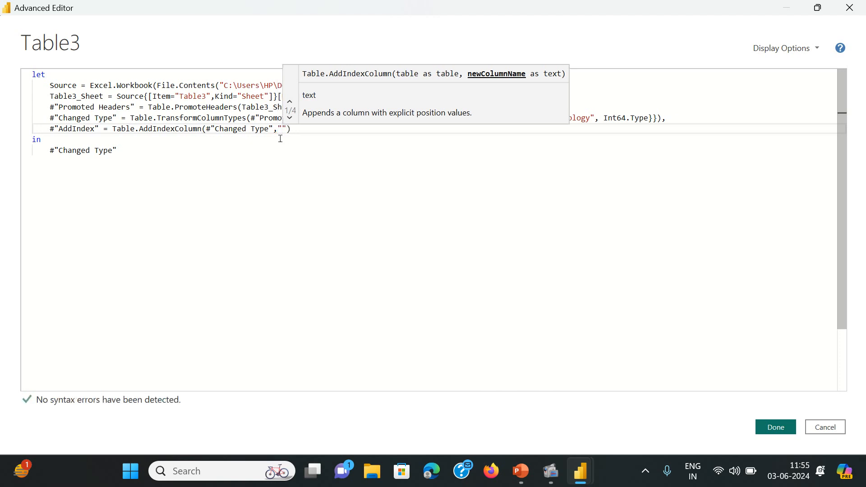
pyautogui.write('Serial')
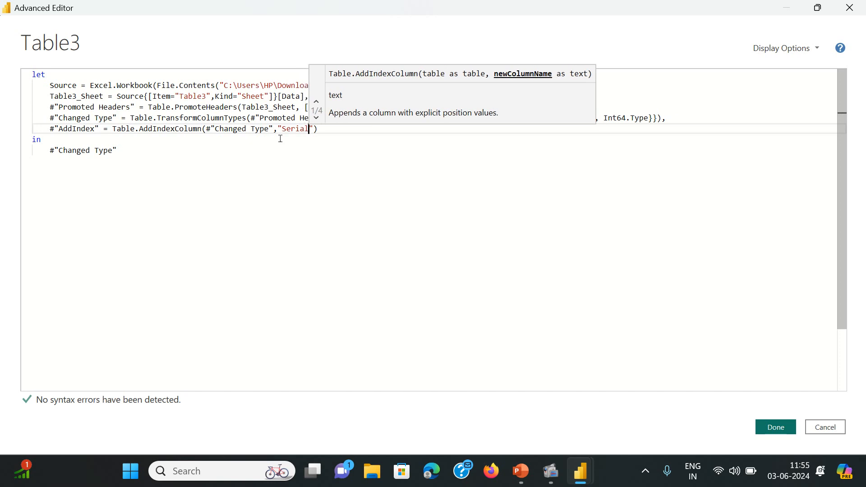
pyautogui.write(' No')
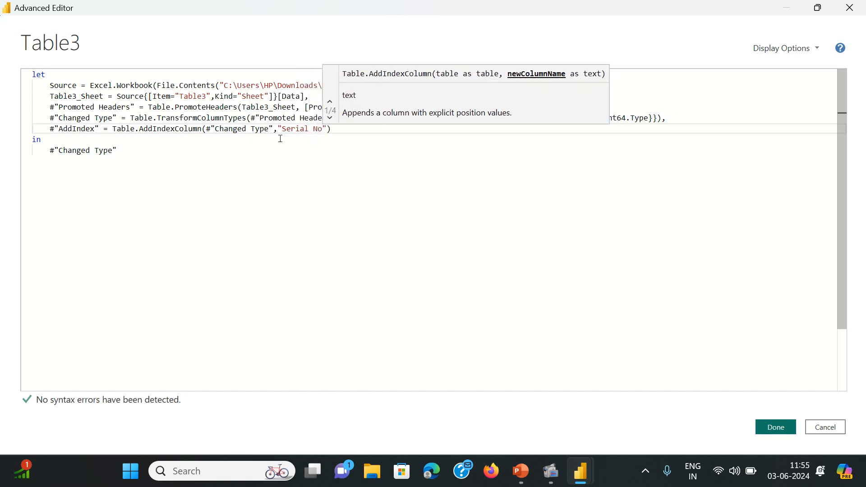
# Add an initial value of 1 and an increment of 1 to the Table.AddIndexColumn arguments.
pyautogui.press('Right')
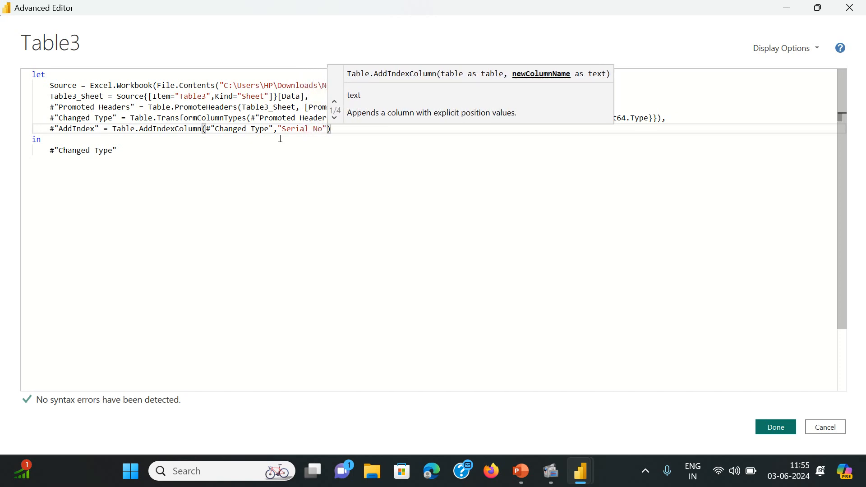
pyautogui.write(',')
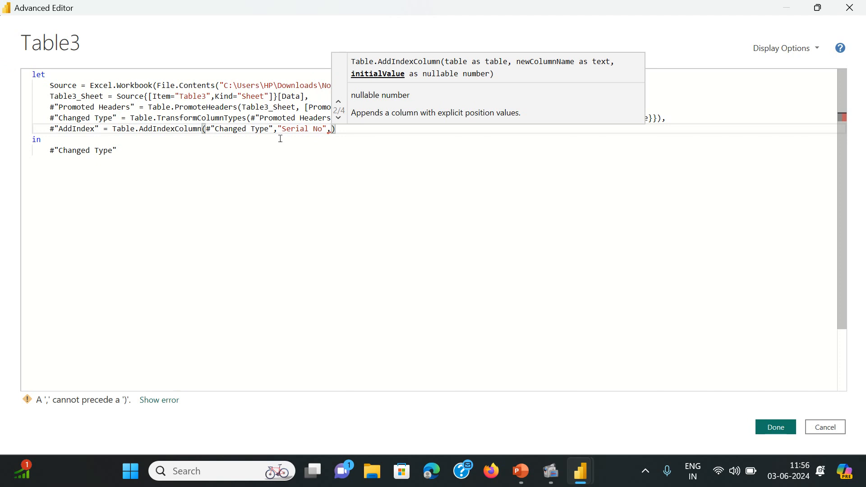
pyautogui.write('1')
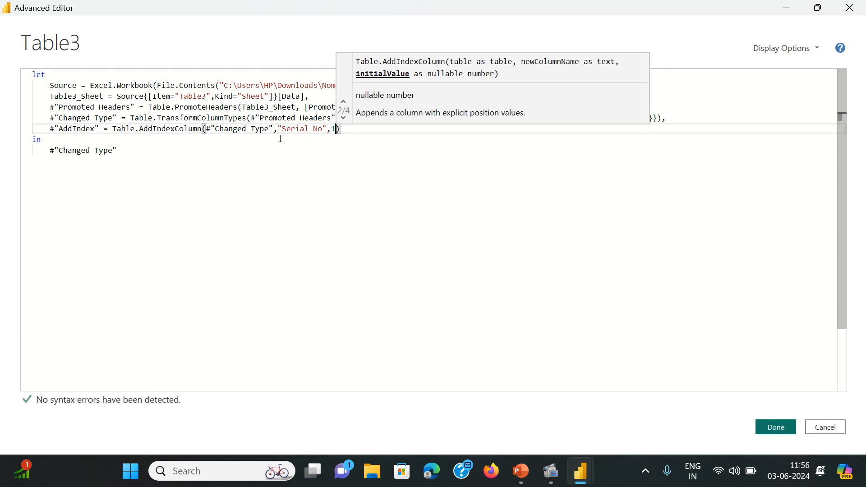
pyautogui.write(',')
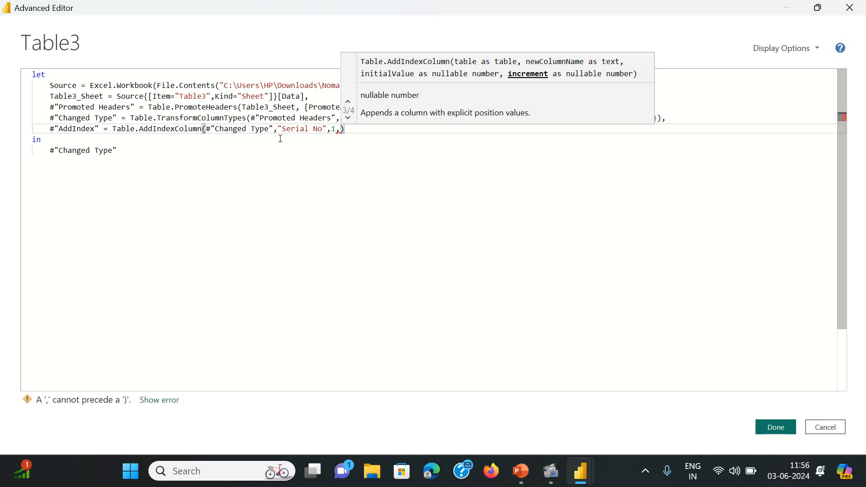
pyautogui.write('1,1')
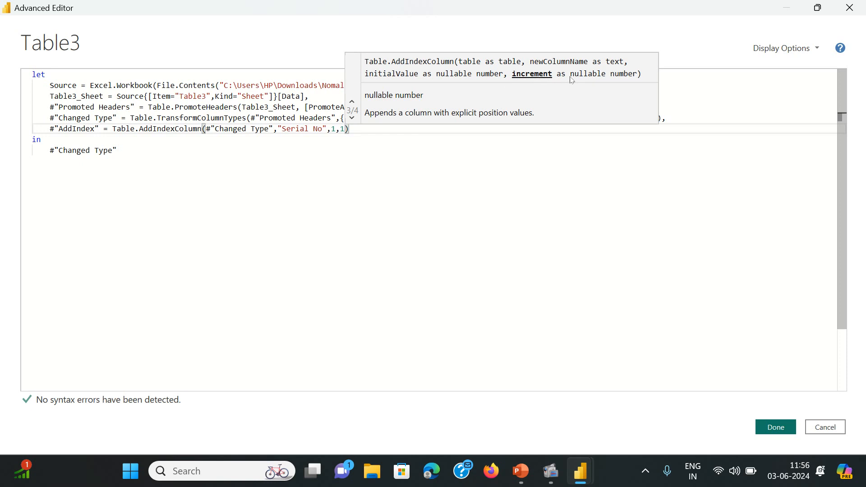
pyautogui.click(363, 130)
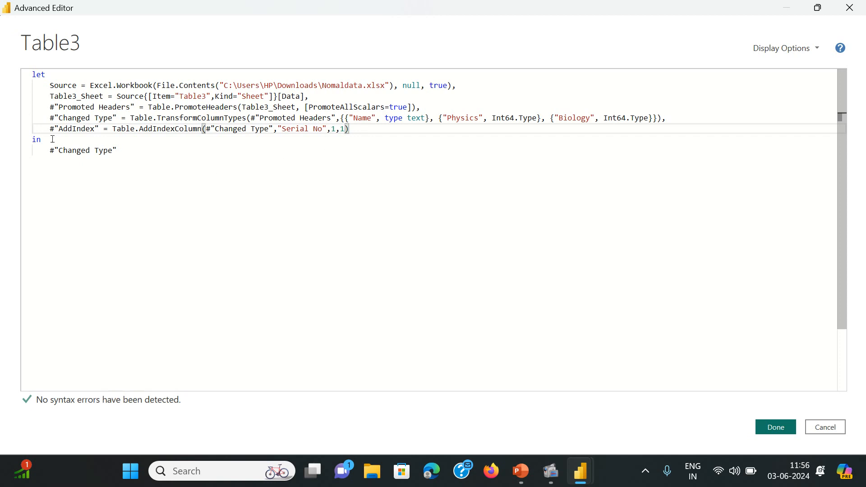
# Replace the output step after "in" with #"AddIndex" and apply the edited M code to Table3.
pyautogui.moveTo(48, 129); pyautogui.dragTo(100, 130)
pyautogui.hotkey('ctrl', 'c')
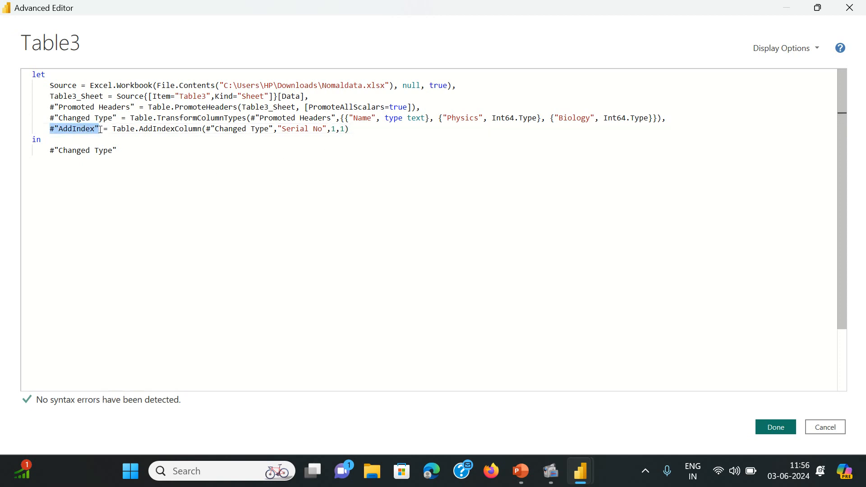
pyautogui.click(114, 150)
pyautogui.moveTo(115, 149); pyautogui.dragTo(50, 147)
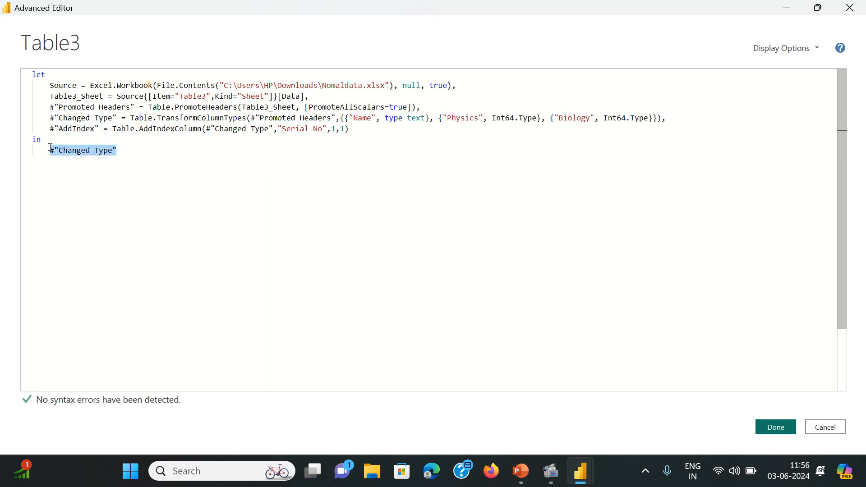
pyautogui.hotkey('ctrl', 'v')
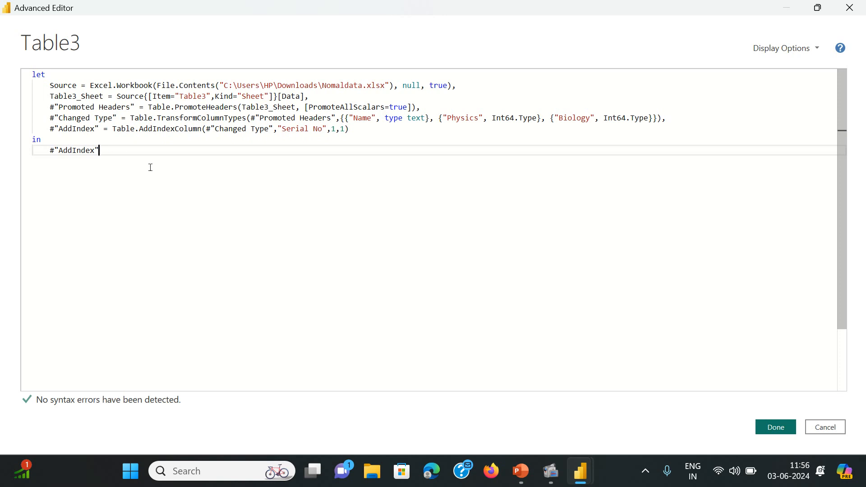
pyautogui.click(774, 427)
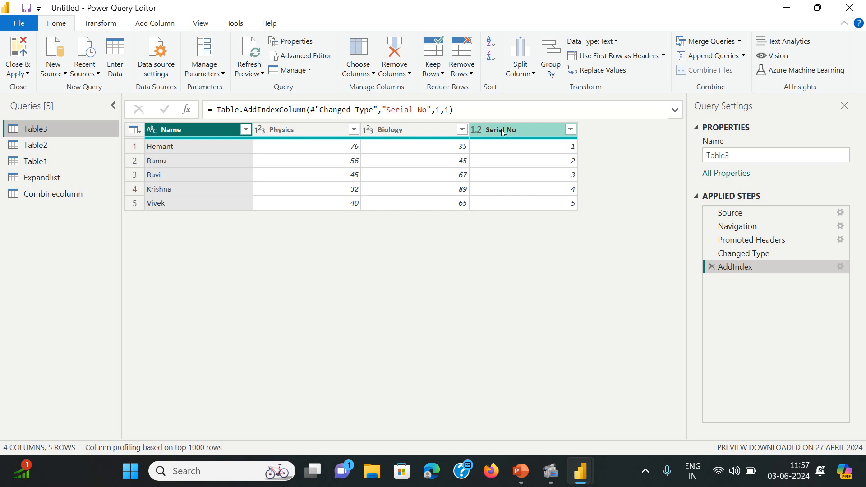
# Move the Serial No column in front of the Name column.
pyautogui.moveTo(501, 129); pyautogui.dragTo(120, 137)
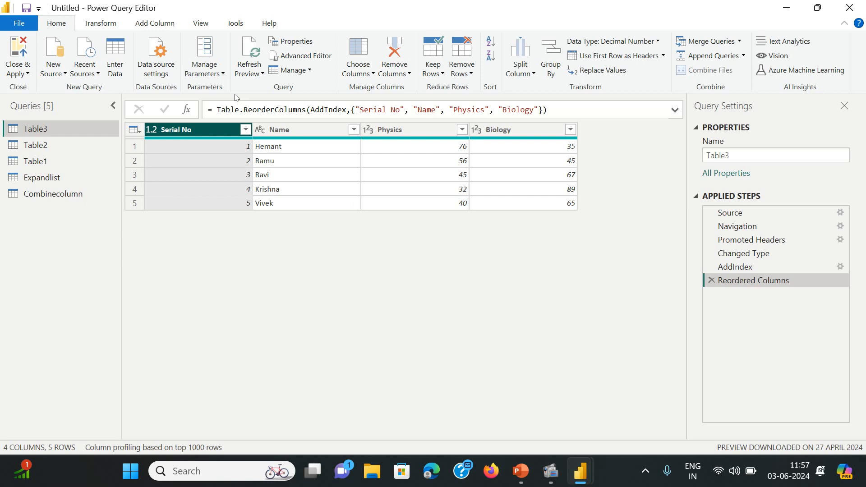
# Examine the "AddIndex" and "Reordered Columns" lines and the output step in Table3's M code.
pyautogui.click(315, 54)
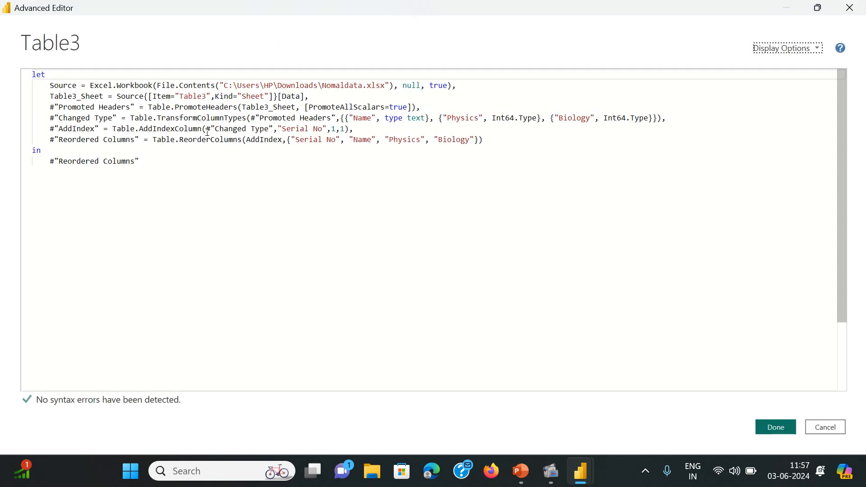
pyautogui.moveTo(50, 129); pyautogui.dragTo(443, 126)
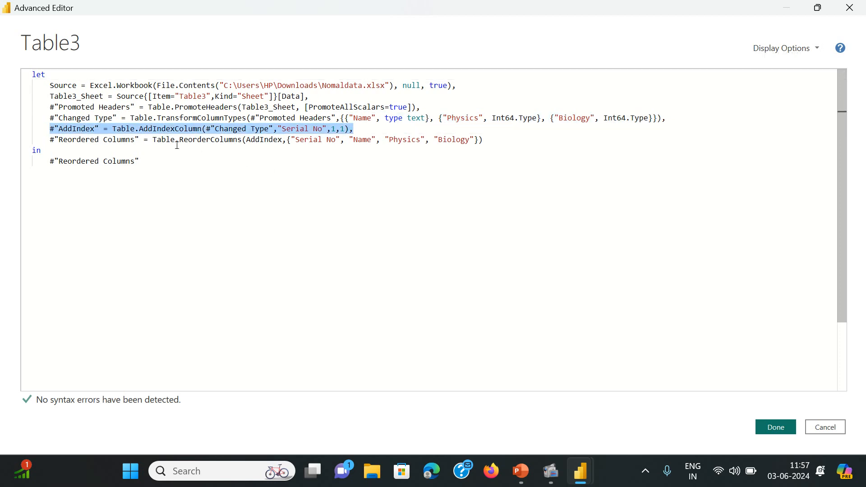
pyautogui.moveTo(49, 140); pyautogui.dragTo(470, 151)
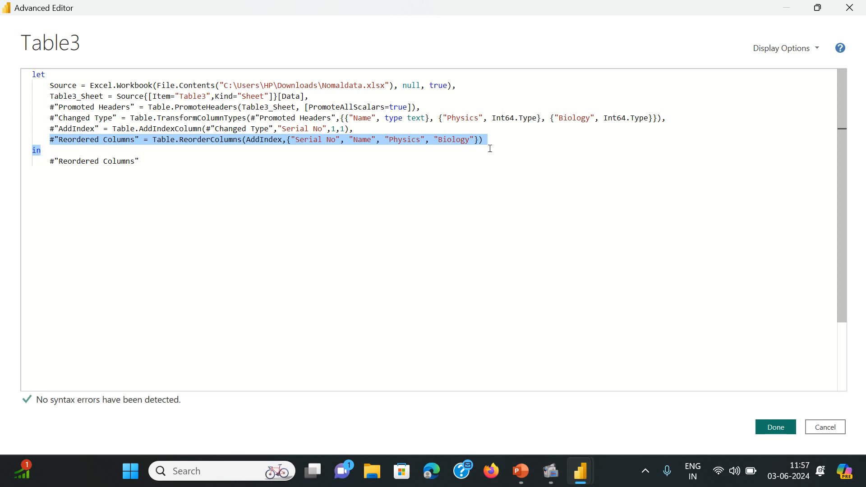
pyautogui.click(300, 188)
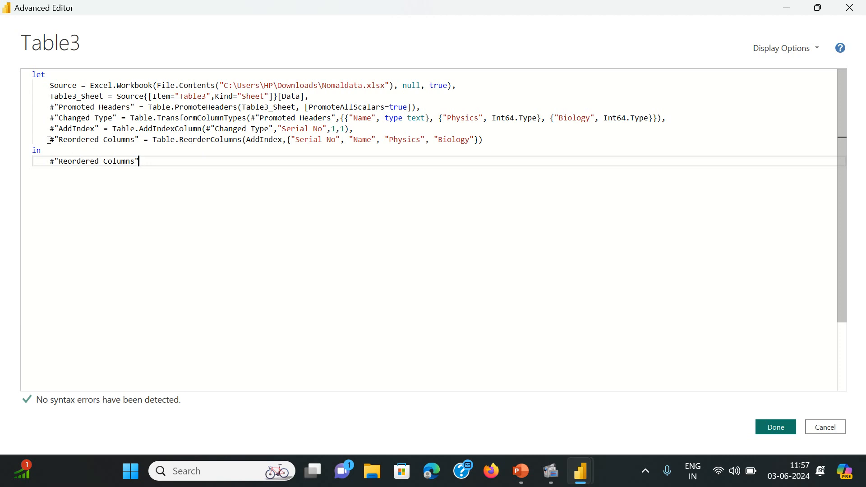
pyautogui.moveTo(49, 140); pyautogui.dragTo(138, 143)
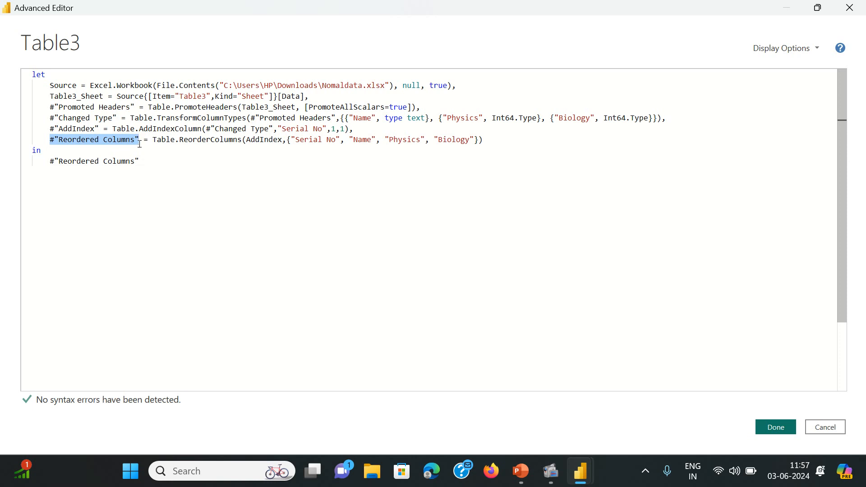
pyautogui.moveTo(139, 144); pyautogui.dragTo(267, 163)
pyautogui.click(268, 162)
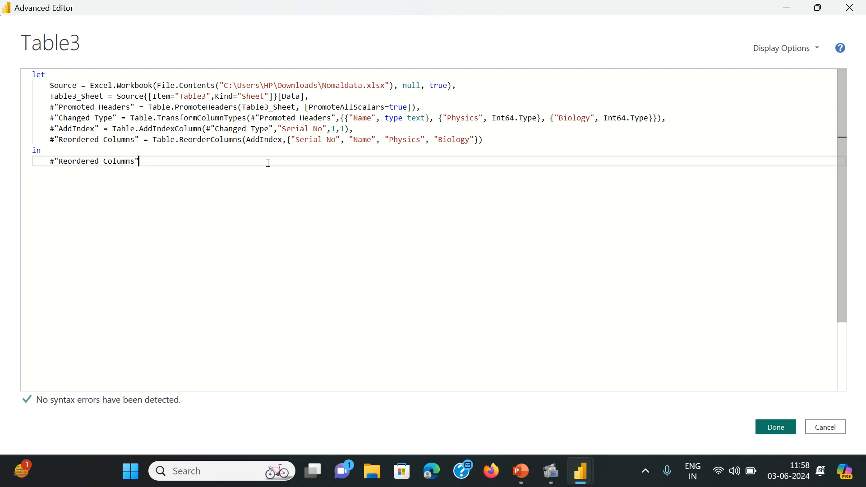
pyautogui.click(778, 429)
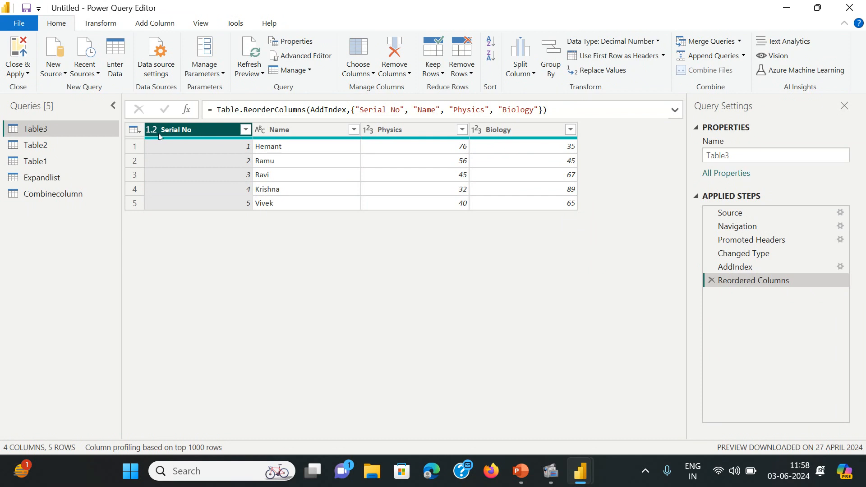
# Change the Serial No column's data type to Whole Number.
pyautogui.rightClick(184, 130)
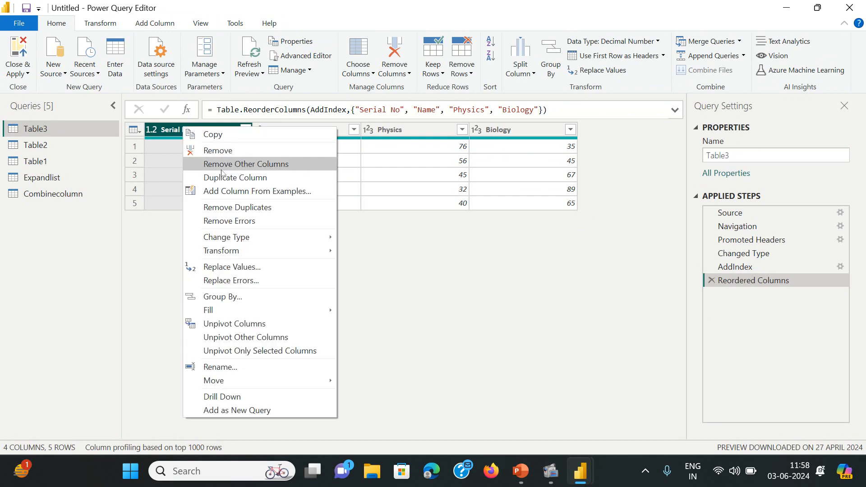
pyautogui.moveTo(247, 236)
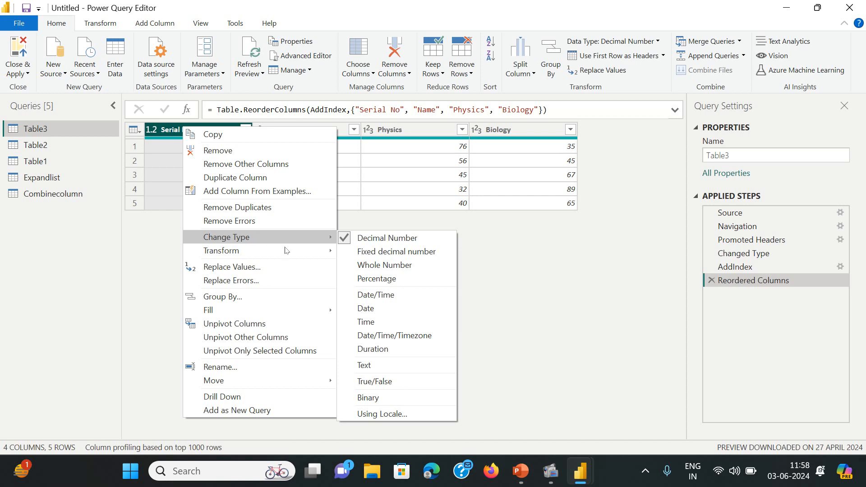
pyautogui.click(373, 265)
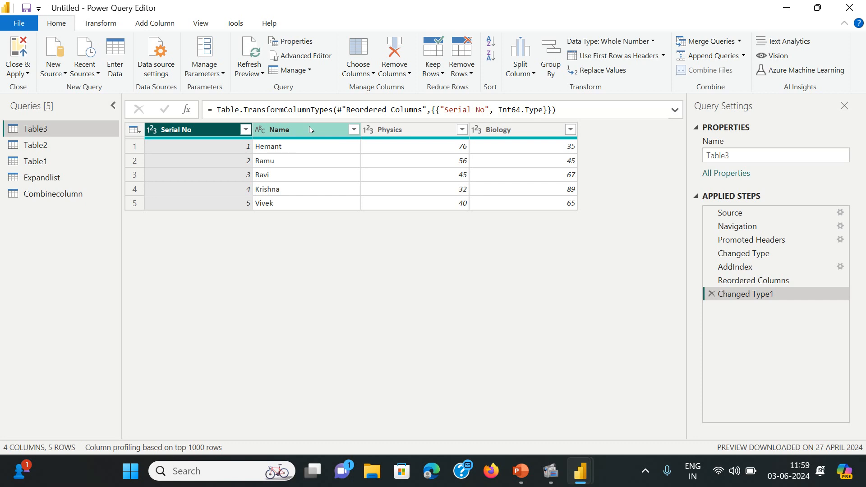
# Examine the "Reordered Columns" and "Changed Type1" lines in Table3's M code, including the Serial No type argument.
pyautogui.click(310, 57)
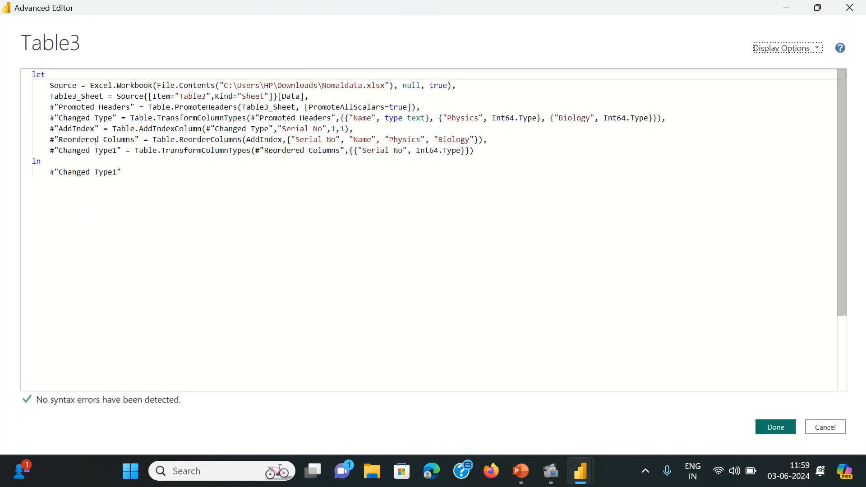
pyautogui.moveTo(50, 140); pyautogui.dragTo(531, 140)
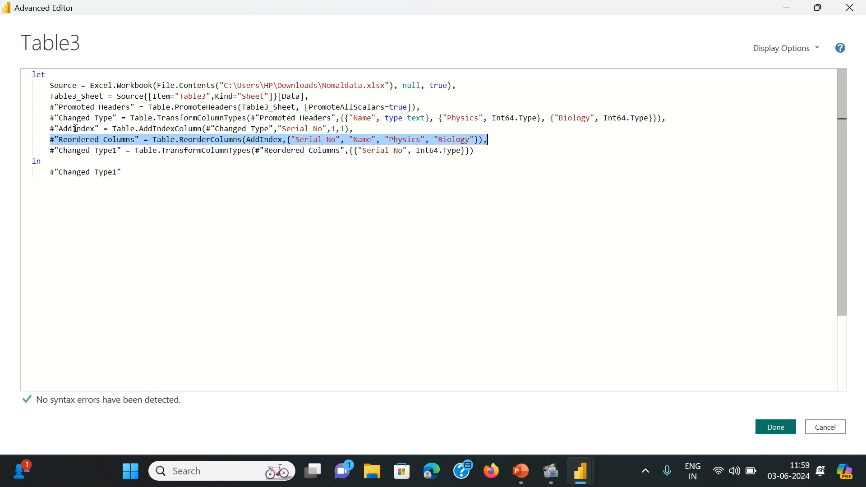
pyautogui.moveTo(50, 151); pyautogui.dragTo(475, 150)
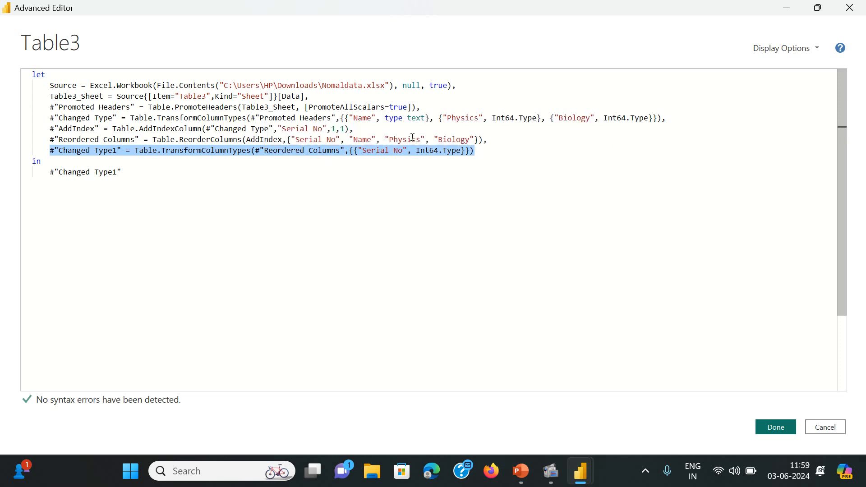
pyautogui.click(404, 149)
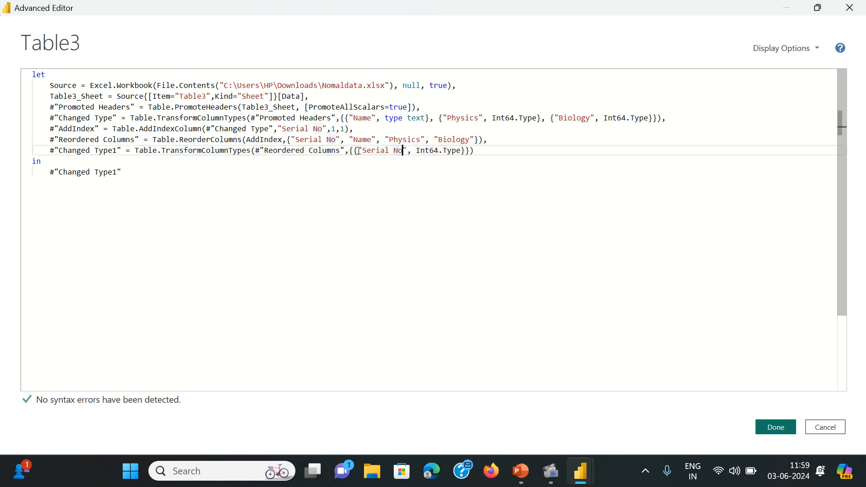
pyautogui.moveTo(363, 150); pyautogui.dragTo(404, 150)
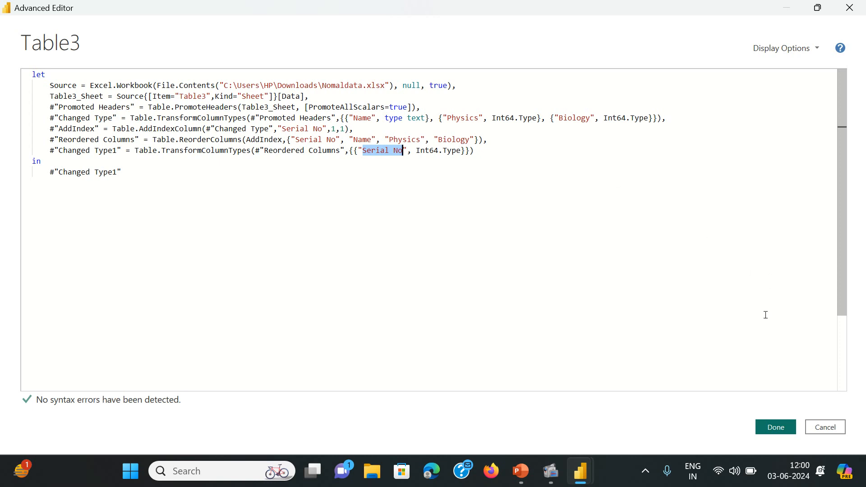
pyautogui.click(785, 429)
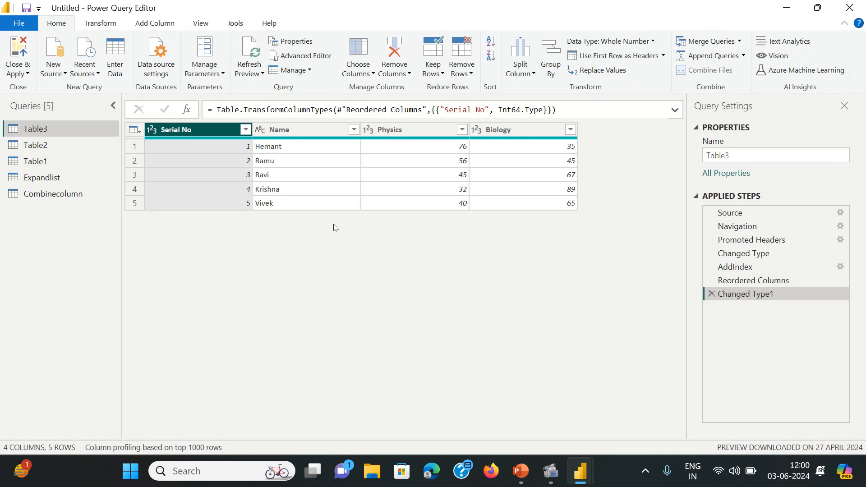
# Open the Combinecolumn query and look up the Table.PromotHeaders syntax on slide 7 of the PowerPoint presentation.
pyautogui.click(69, 195)
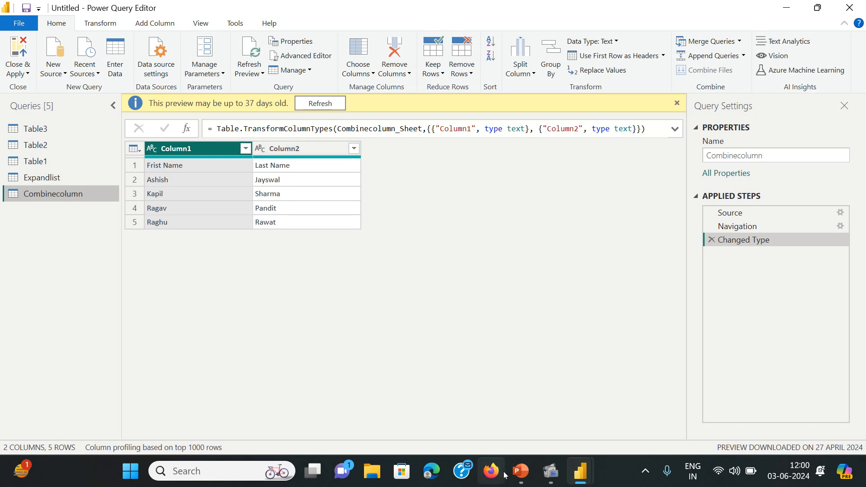
pyautogui.click(521, 471)
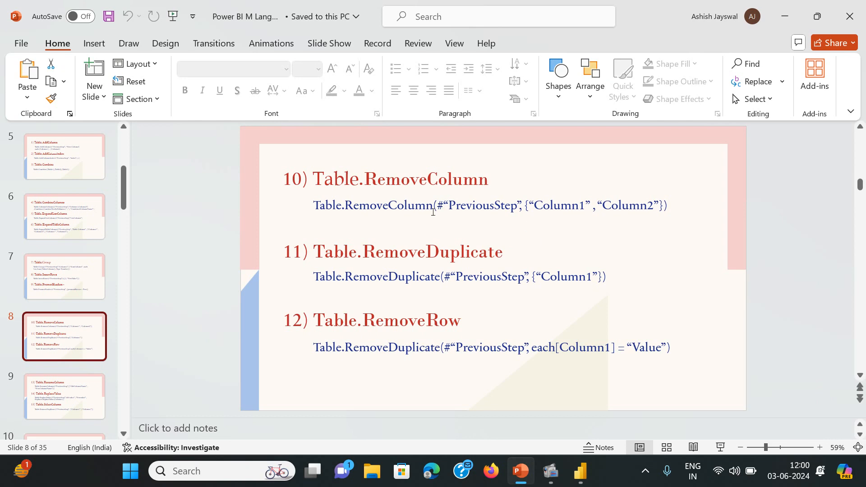
pyautogui.click(62, 258)
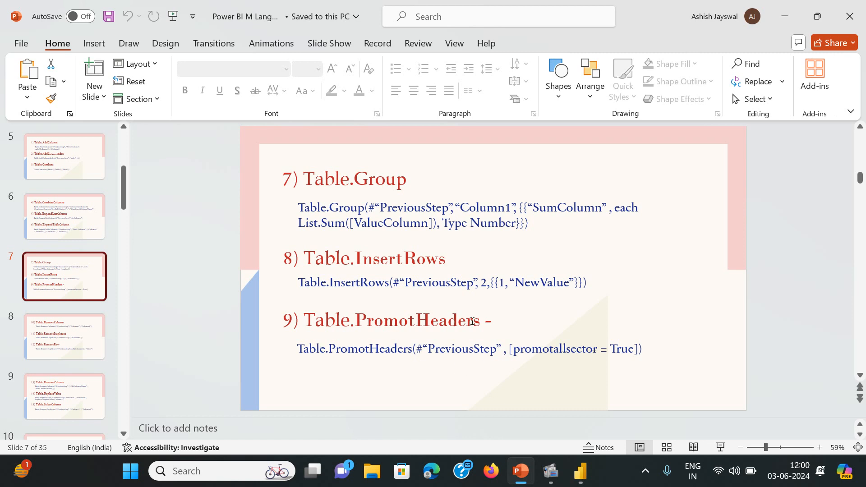
# Switch back to Power Query Editor, open Combinecolumn's M code for editing, and start a new #"Header" step below the "Changed Type" line.
pyautogui.moveTo(567, 461)
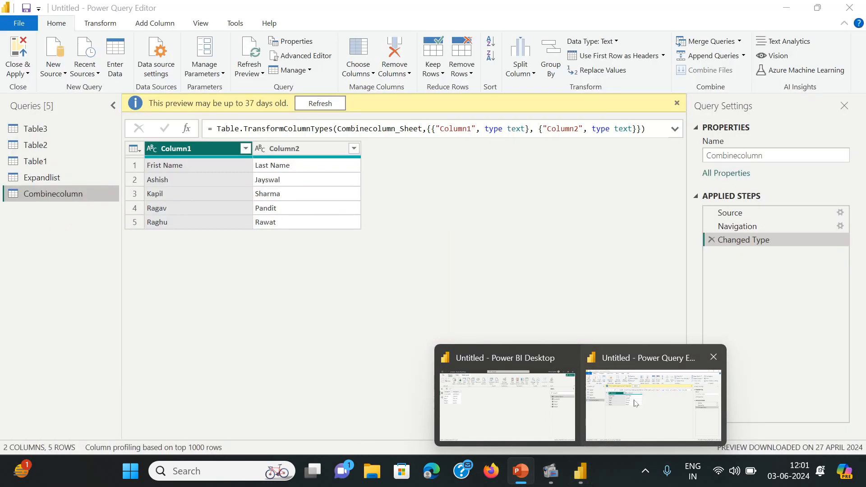
pyautogui.click(616, 425)
pyautogui.click(305, 56)
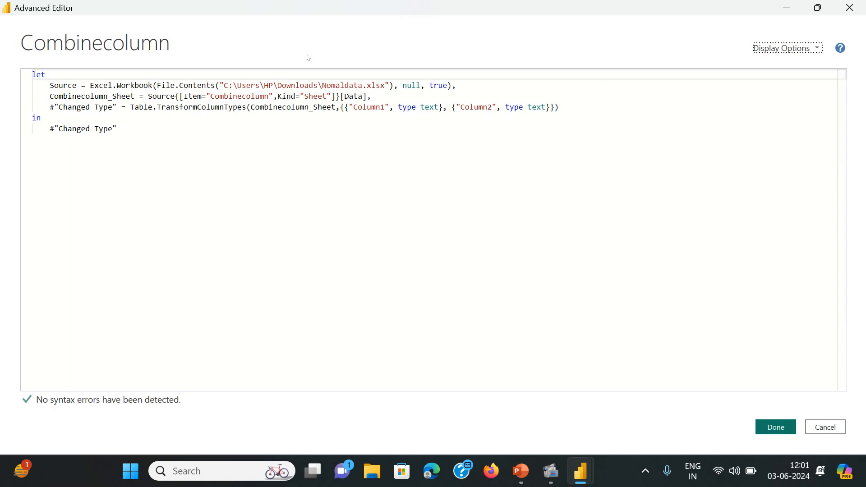
pyautogui.click(570, 111)
pyautogui.write(',')
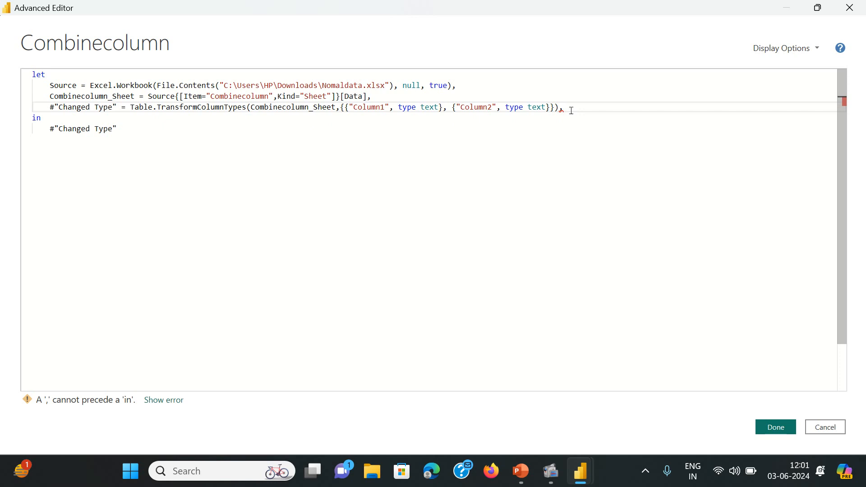
pyautogui.press('Return')
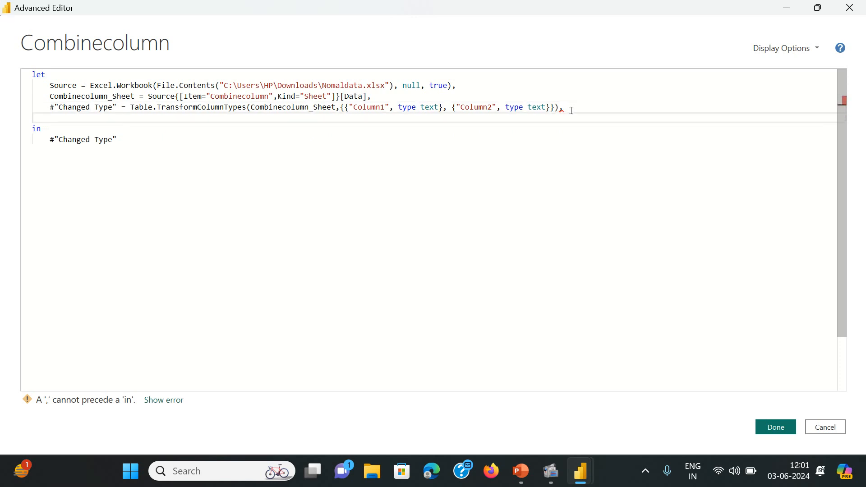
pyautogui.write('#"')
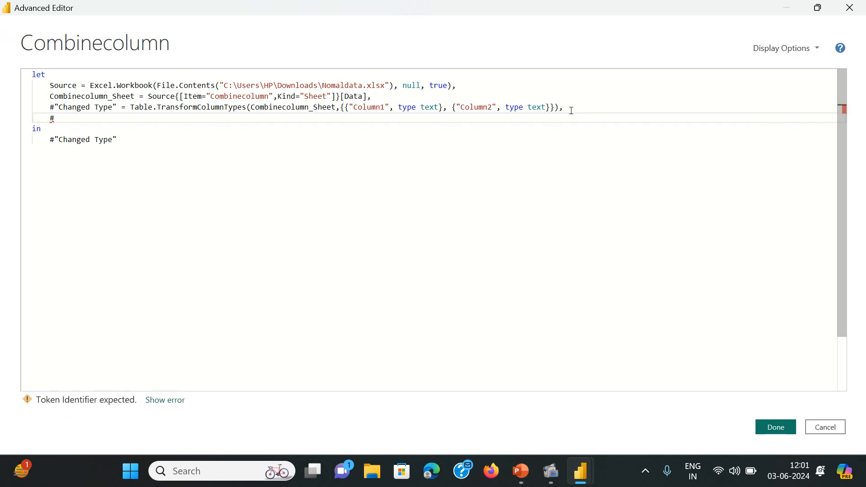
pyautogui.write('Heade')
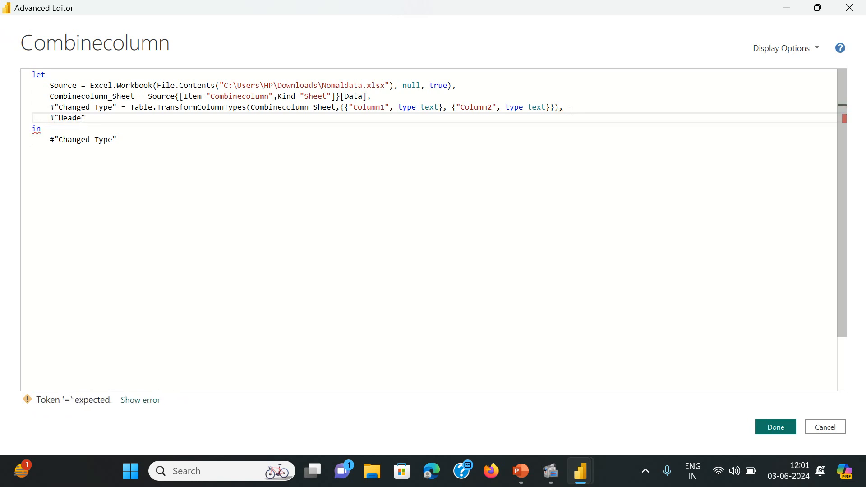
pyautogui.write('r"  =')
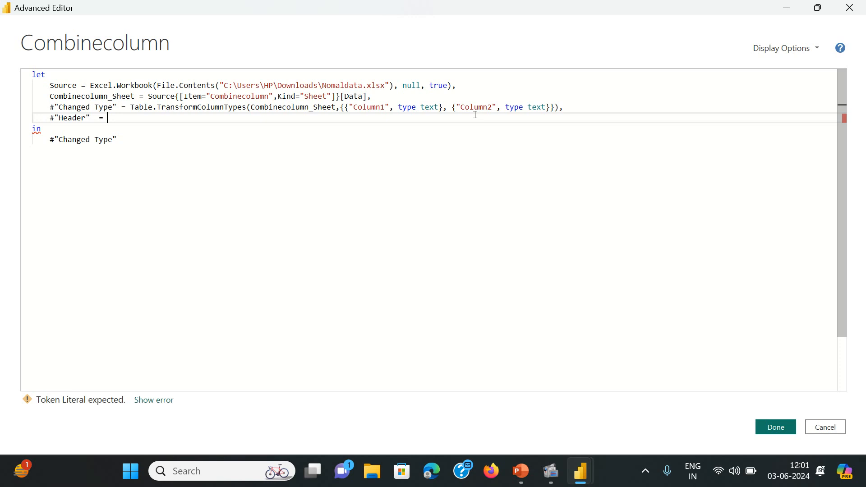
# Assign the Table.PromoteHeaders function to the #"Header" step, with parentheses ready for its arguments.
pyautogui.write(' Tabl')
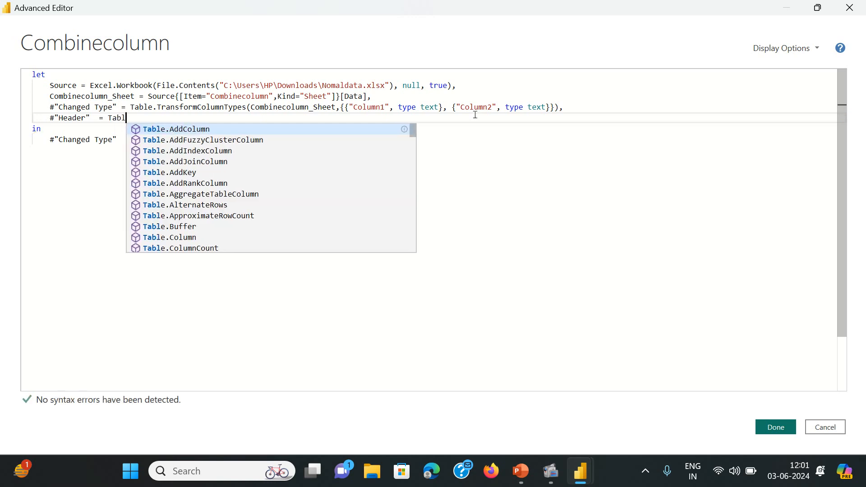
pyautogui.write('e.')
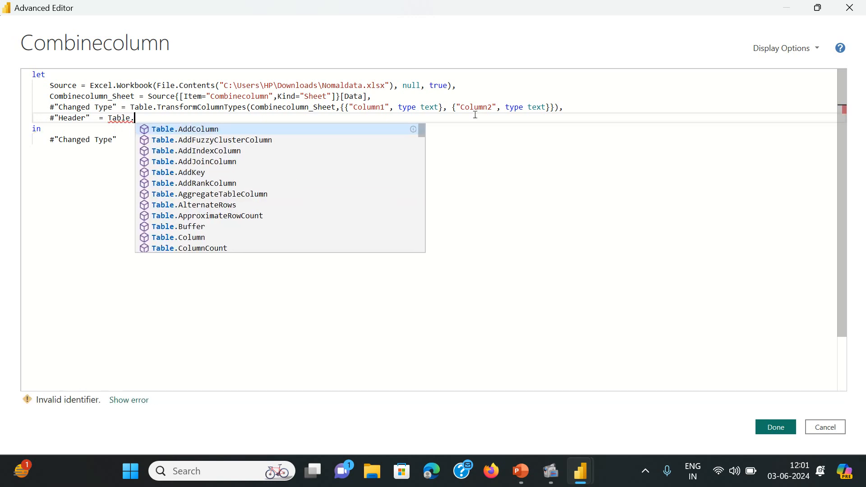
pyautogui.write('Pr')
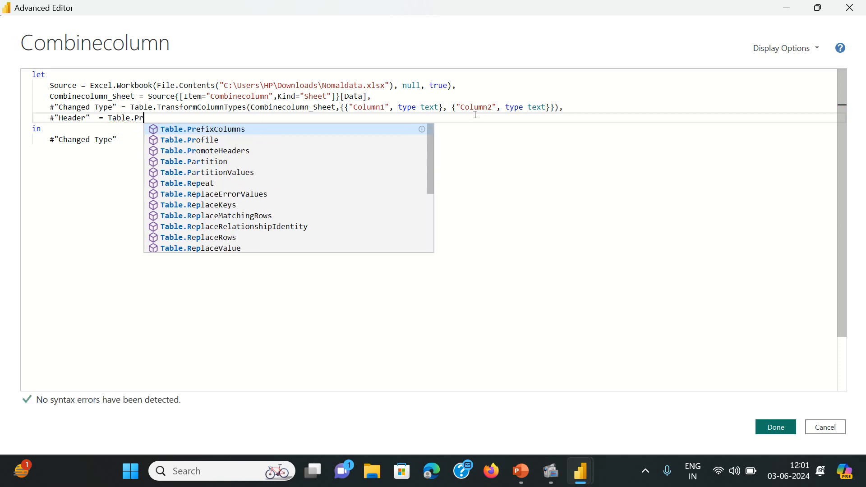
pyautogui.click(253, 150)
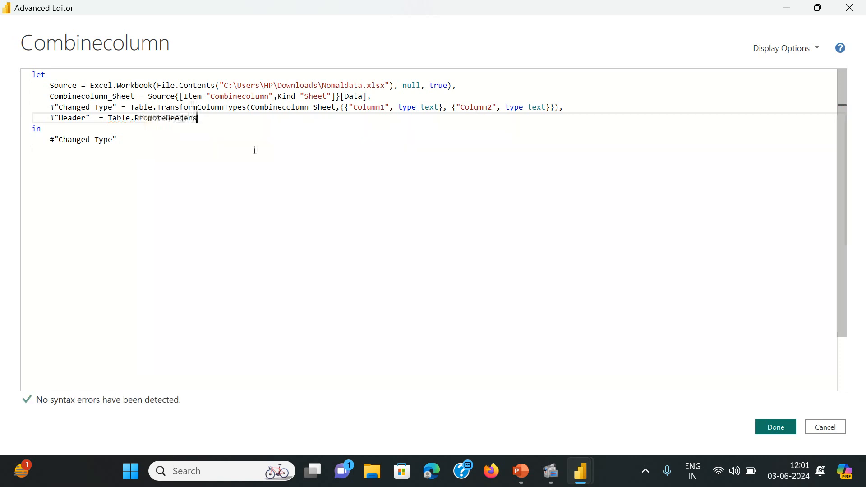
pyautogui.write('(')
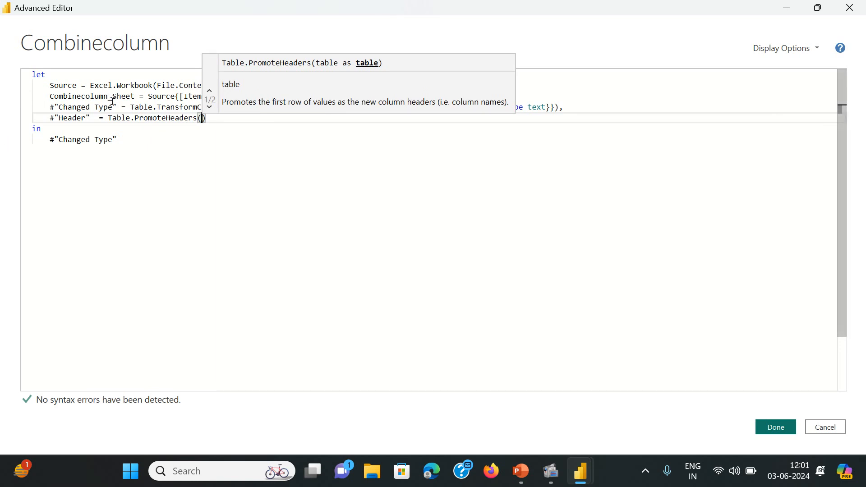
# Copy the #"Changed Type" step name into Table.PromoteHeaders as its table argument.
pyautogui.moveTo(116, 107); pyautogui.dragTo(49, 107)
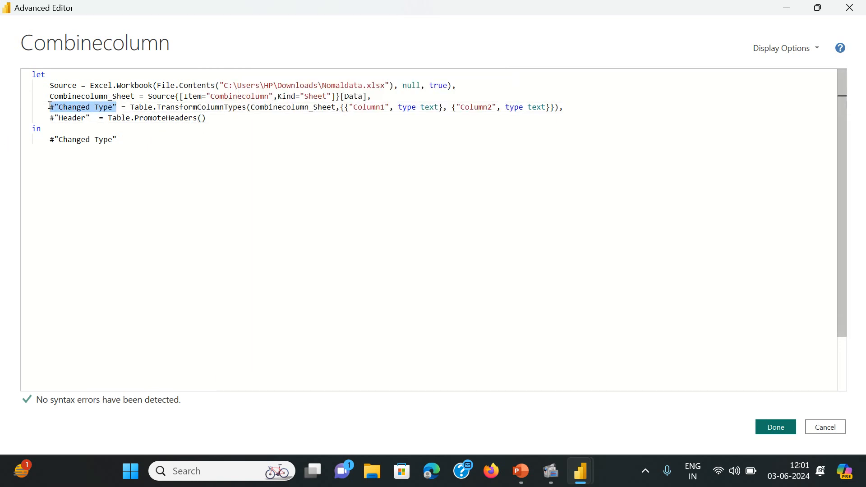
pyautogui.click(202, 118)
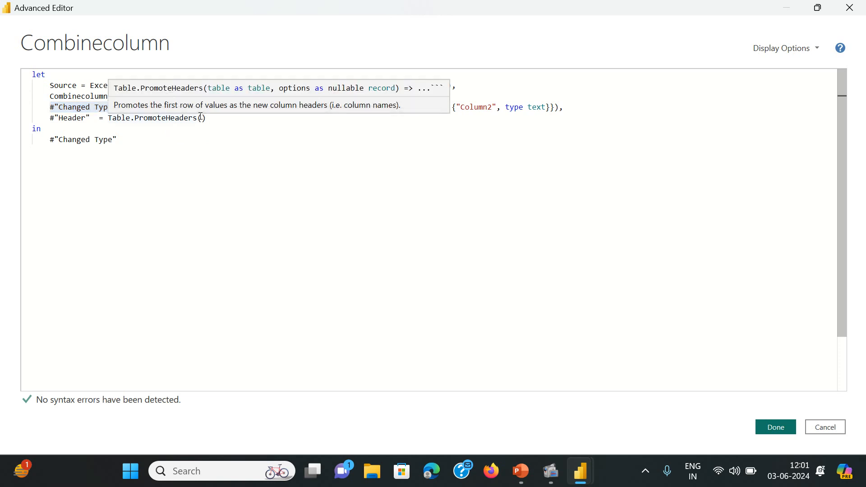
pyautogui.click(201, 129)
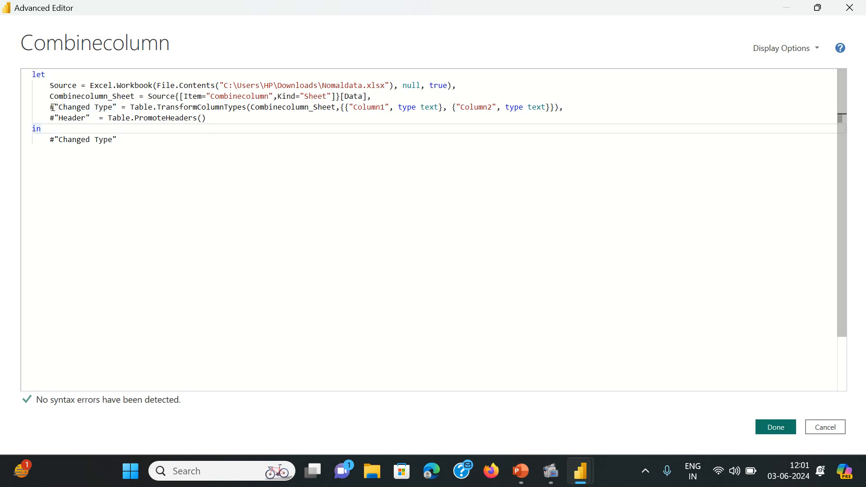
pyautogui.moveTo(51, 107); pyautogui.dragTo(117, 107)
pyautogui.hotkey('ctrl', 'c')
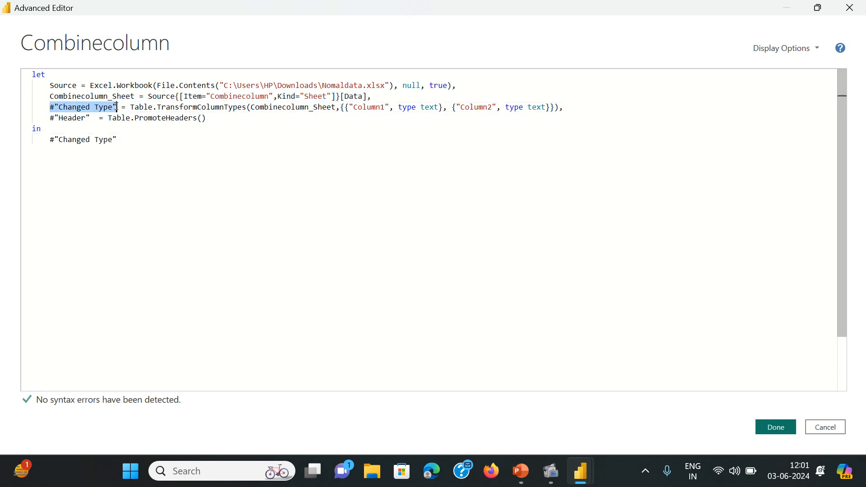
pyautogui.click(201, 117)
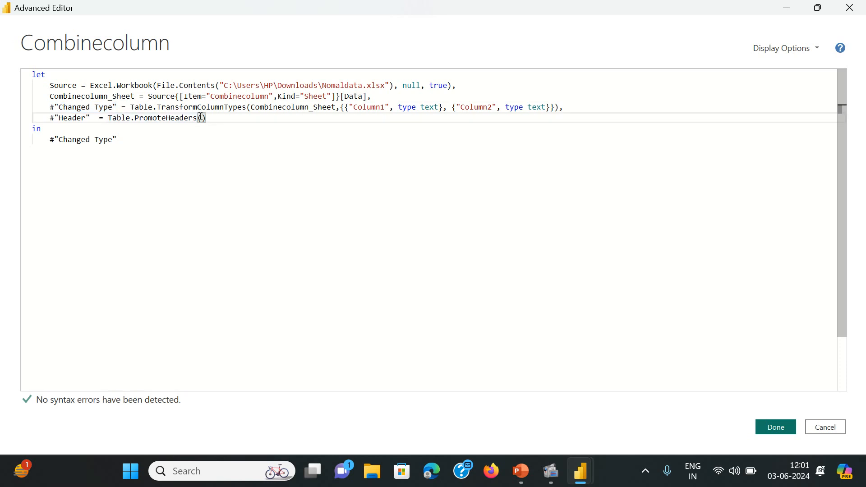
pyautogui.hotkey('ctrl', 'v')
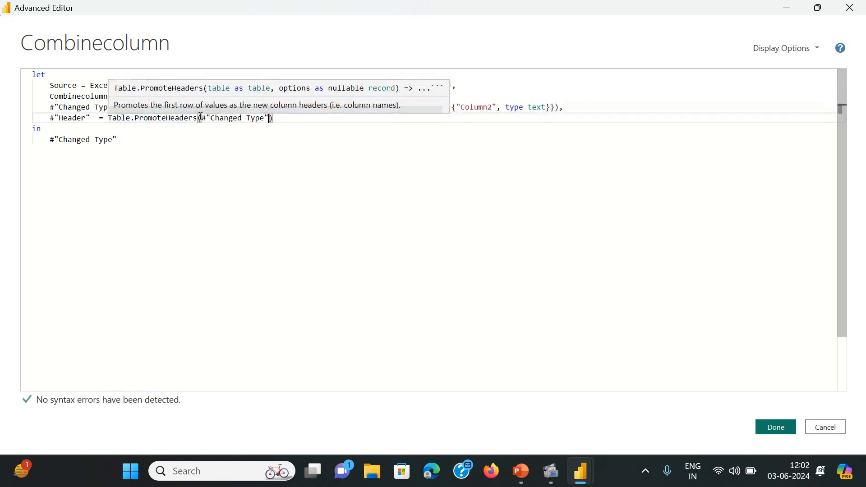
# Add the options record [promotallsector = True] to Table.PromoteHeaders and check it against the syntax on slide 7 in PowerPoint.
pyautogui.write(',')
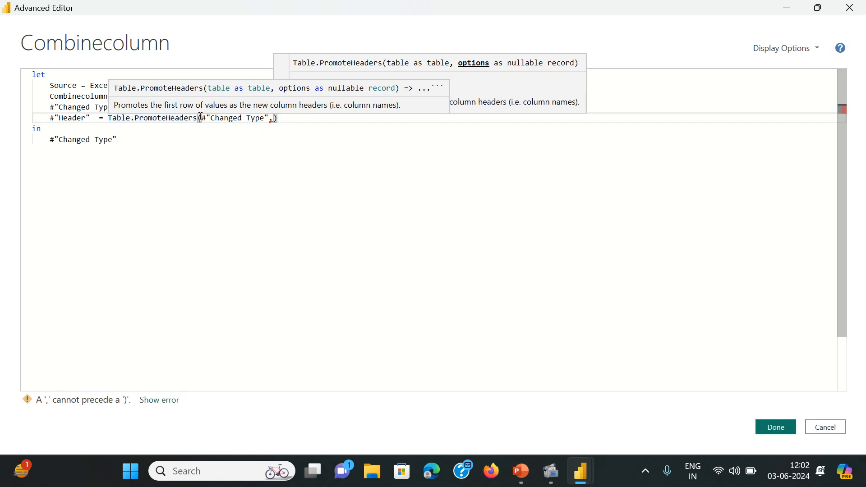
pyautogui.write('[')
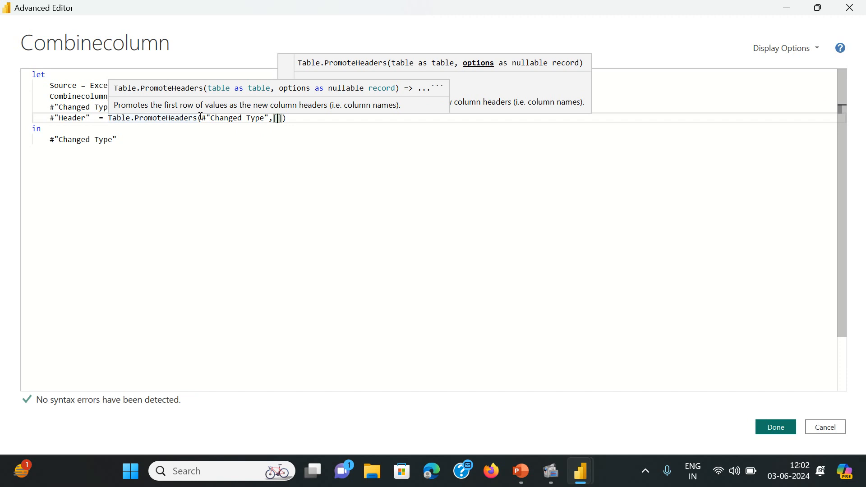
pyautogui.write('prom')
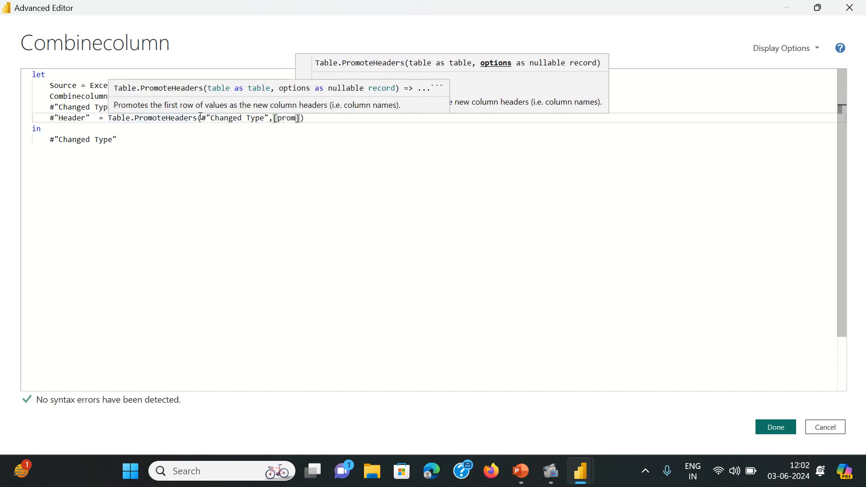
pyautogui.write('a')
pyautogui.press('BackSpace')
pyautogui.write('ot')
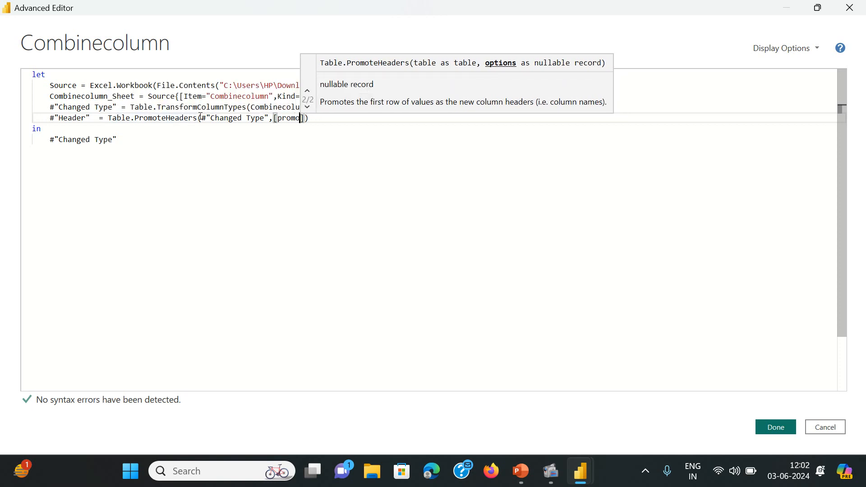
pyautogui.write('alls')
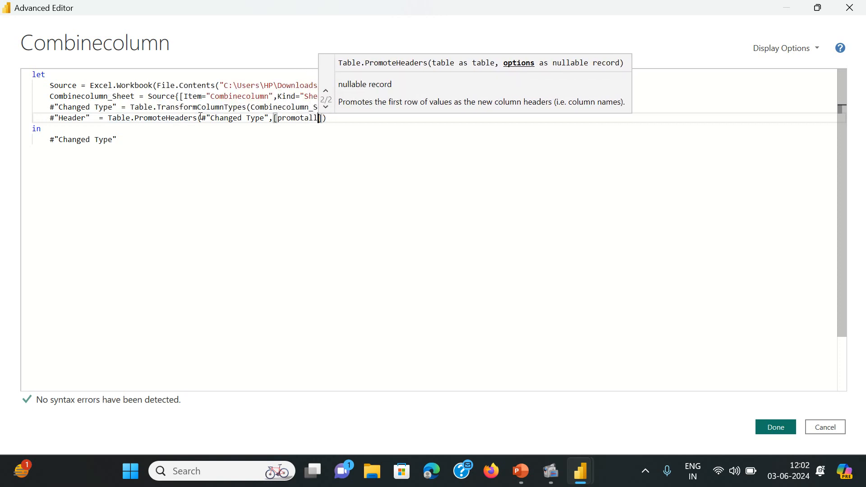
pyautogui.write('ect')
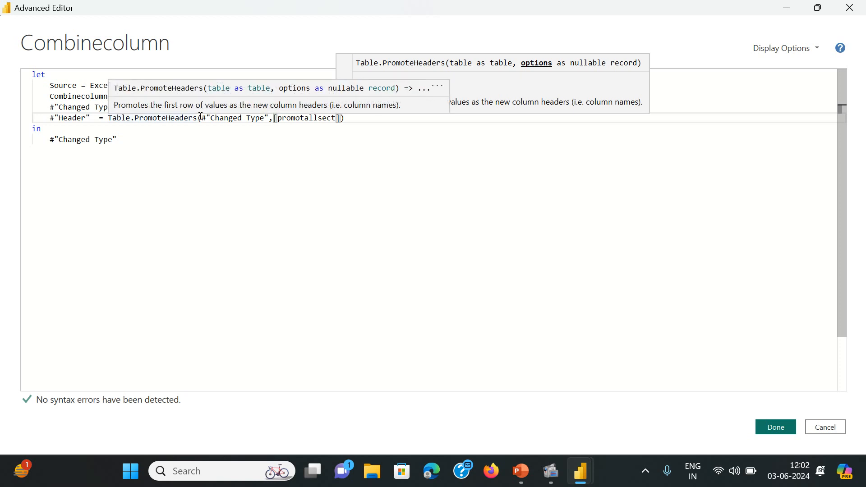
pyautogui.write('o')
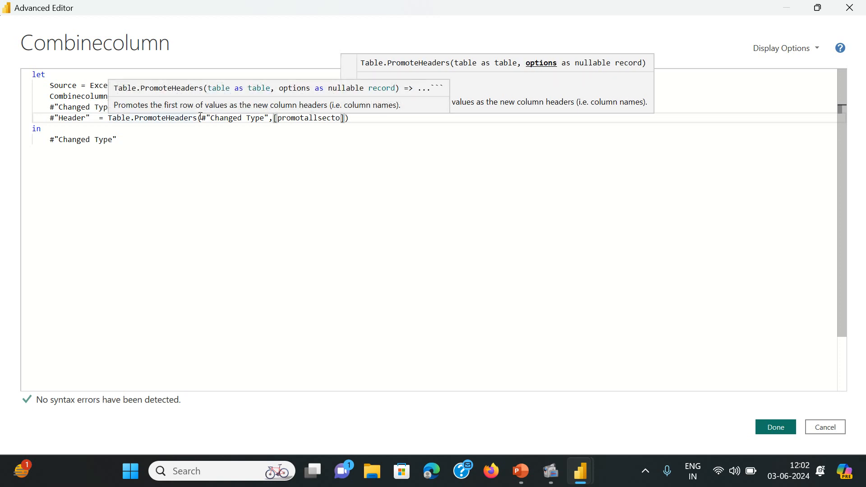
pyautogui.write('r')
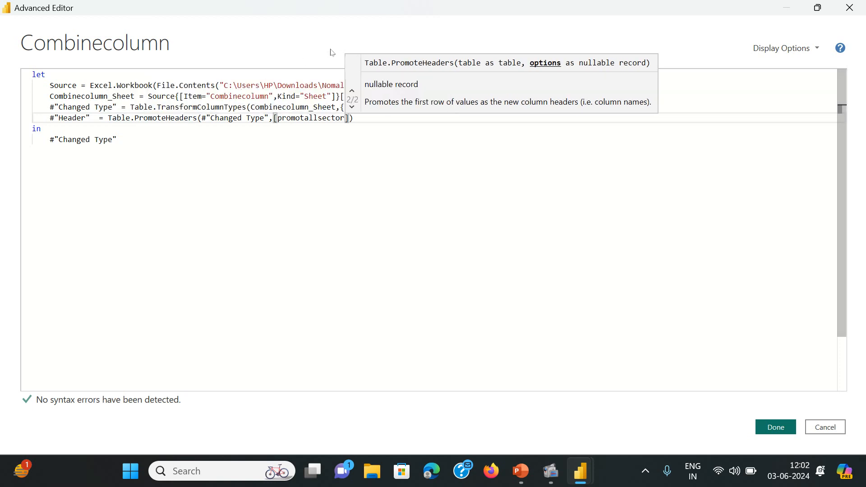
pyautogui.write(' = T')
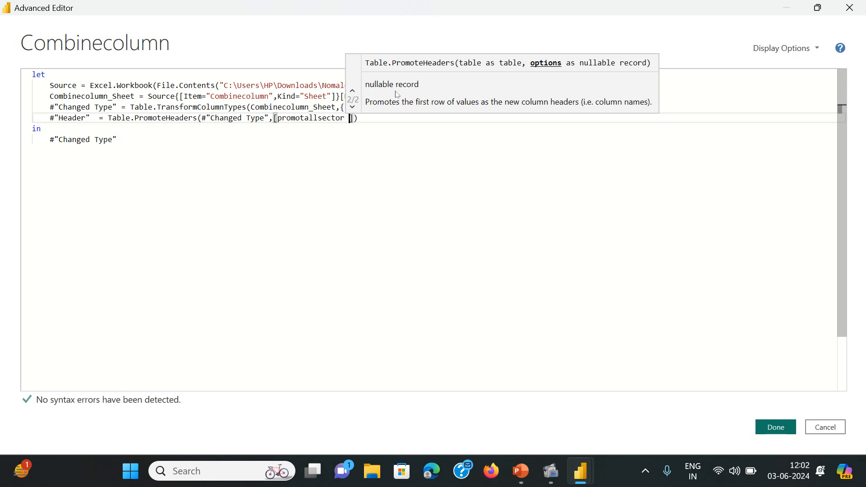
pyautogui.write('rue')
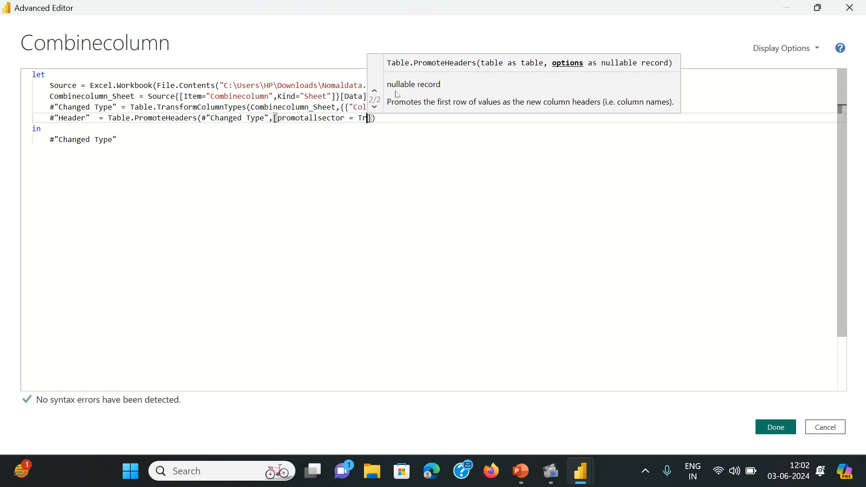
pyautogui.click(521, 471)
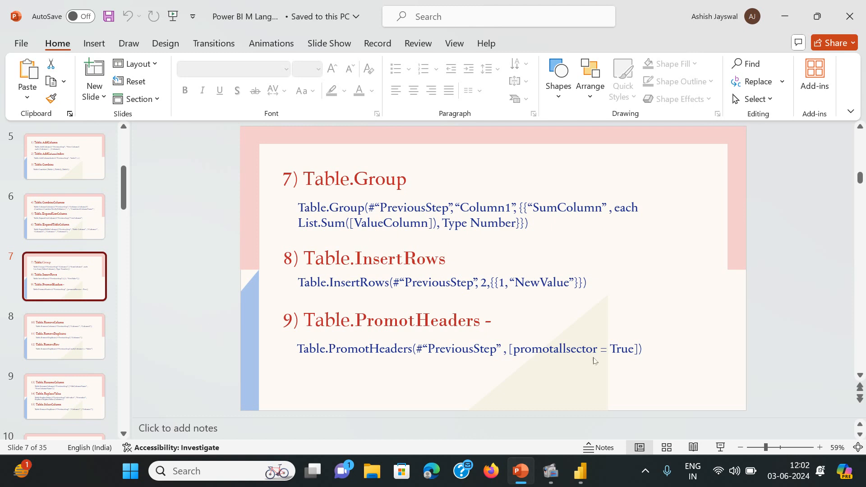
pyautogui.moveTo(581, 480)
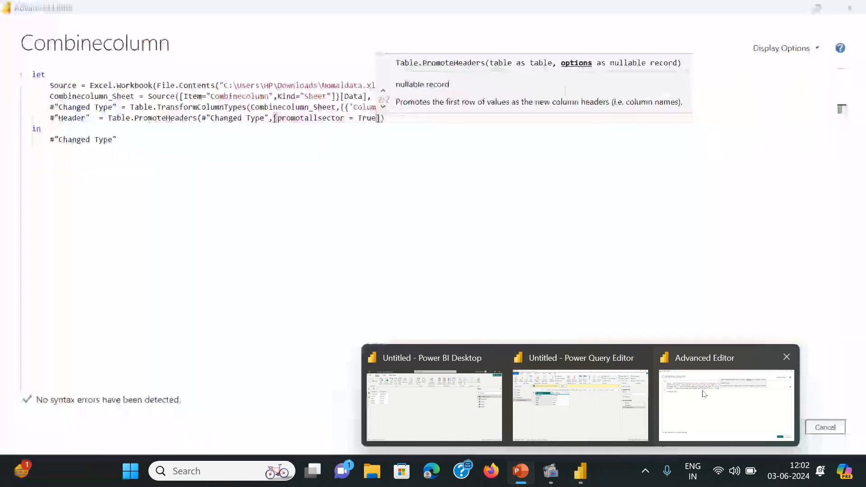
pyautogui.click(671, 369)
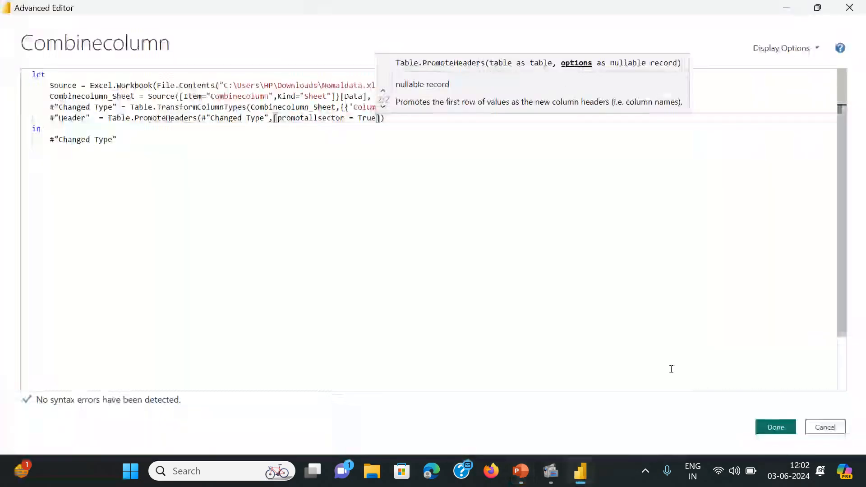
pyautogui.click(406, 119)
# Replace the output step after "in" with #"Header" and apply the edited M code to Combinecolumn.
pyautogui.click(115, 140)
pyautogui.press('BackSpace')
pyautogui.press('BackSpace')
pyautogui.press('BackSpace')
pyautogui.press('BackSpace')
pyautogui.press('BackSpace')
pyautogui.press('BackSpace')
pyautogui.press('BackSpace')
pyautogui.press('BackSpace')
pyautogui.press('BackSpace')
pyautogui.press('BackSpace')
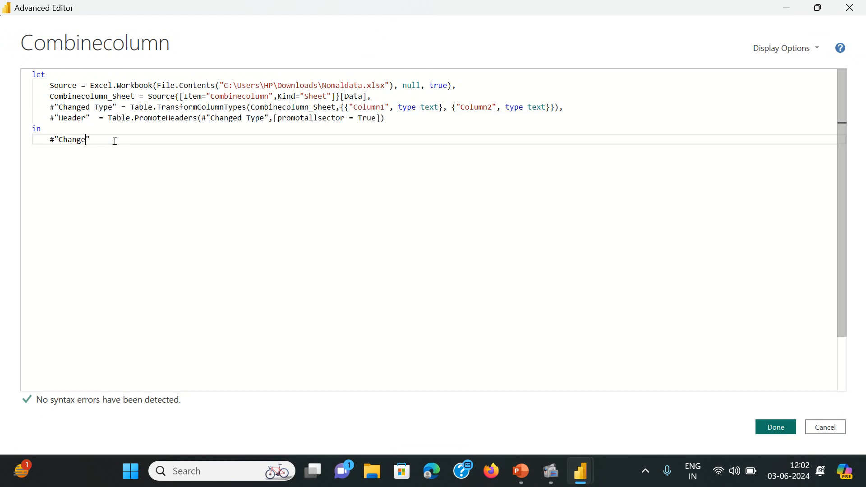
pyautogui.press('BackSpace')
pyautogui.press('BackSpace')
pyautogui.write('He')
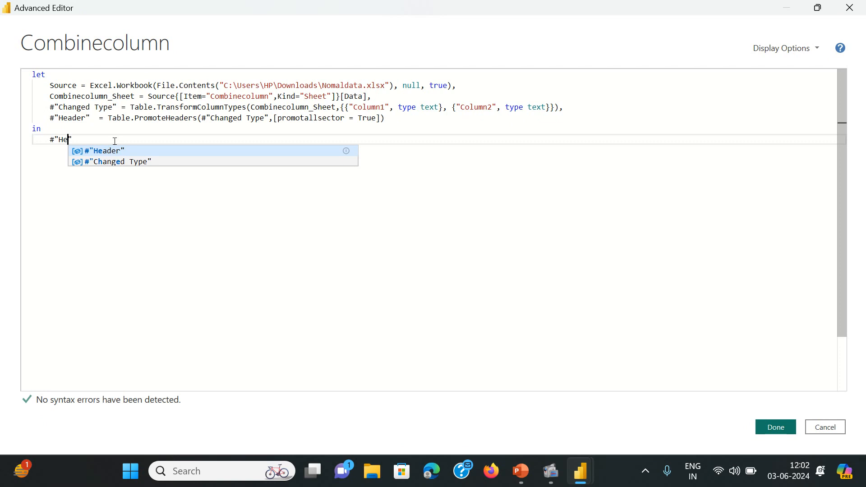
pyautogui.click(120, 151)
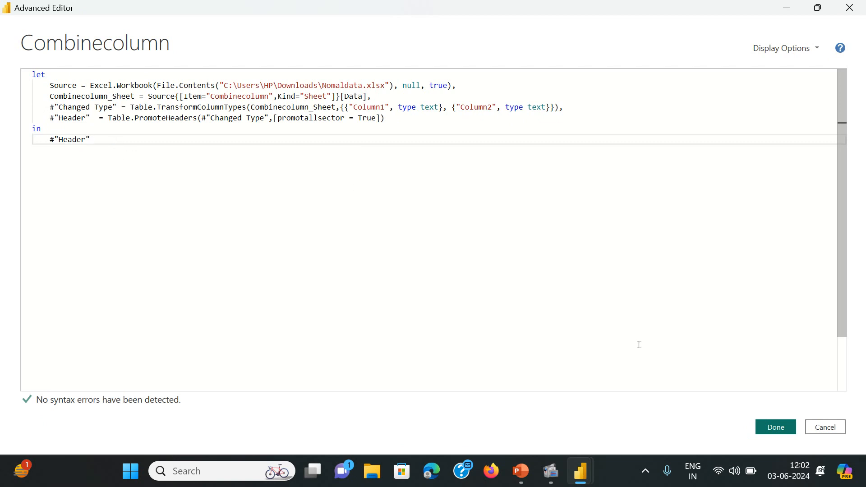
pyautogui.click(769, 427)
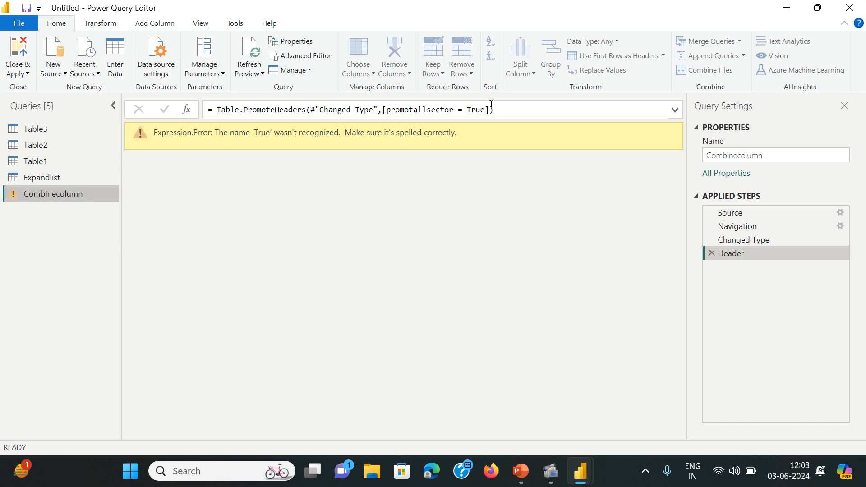
# Change True to lowercase true in the Header step's formula and commit it.
pyautogui.click(472, 109)
pyautogui.press('BackSpace')
pyautogui.write('t')
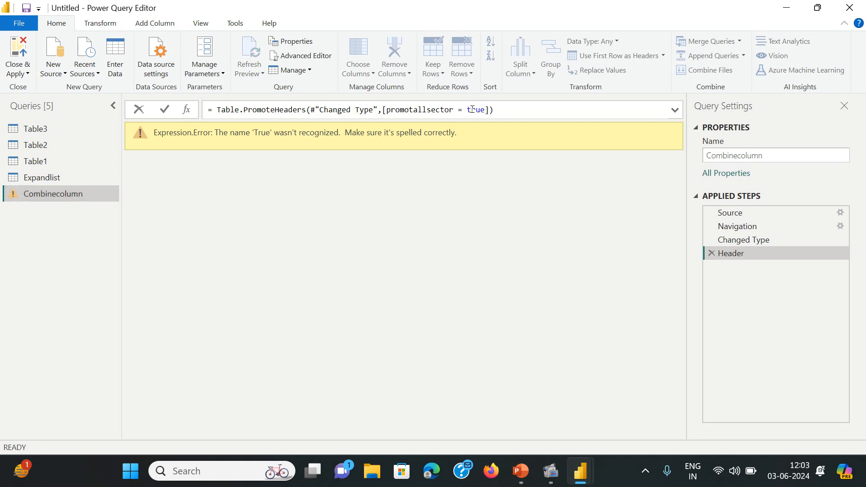
pyautogui.click(550, 117)
pyautogui.press('Return')
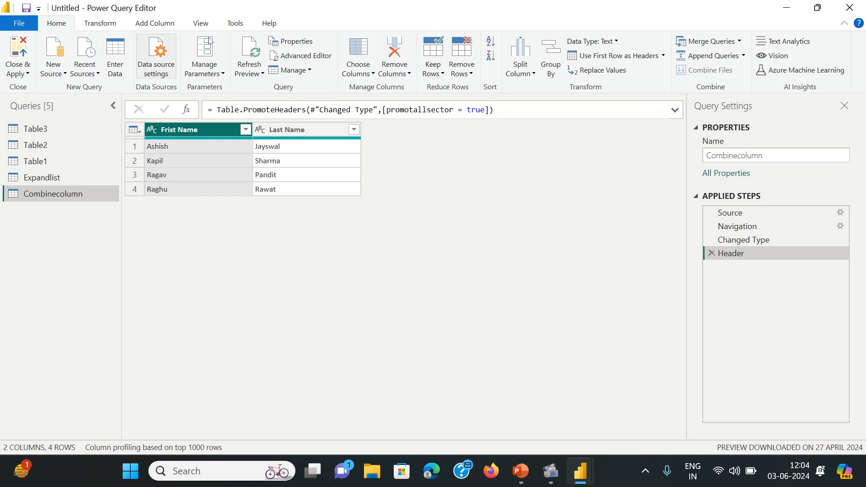
# In Combinecolumn's Advanced Editor, add a comma after the #"Header" line and start a new step named CombineColumn with an equals sign.
pyautogui.click(295, 55)
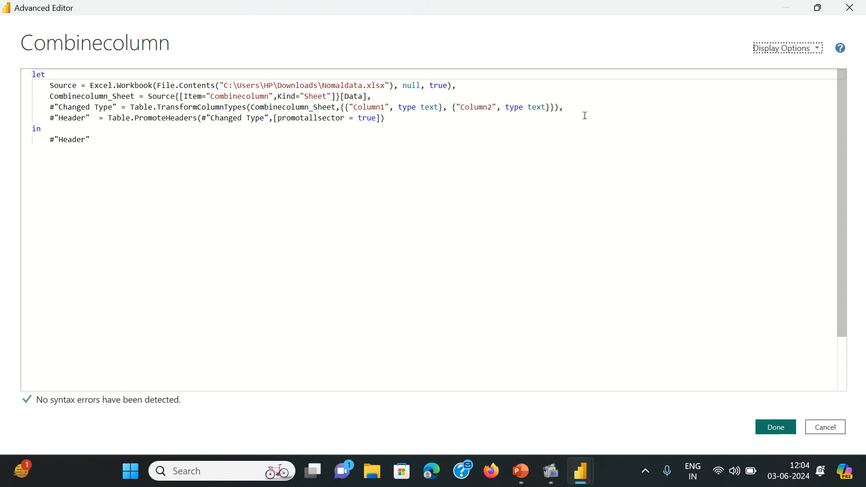
pyautogui.click(404, 118)
pyautogui.write(',')
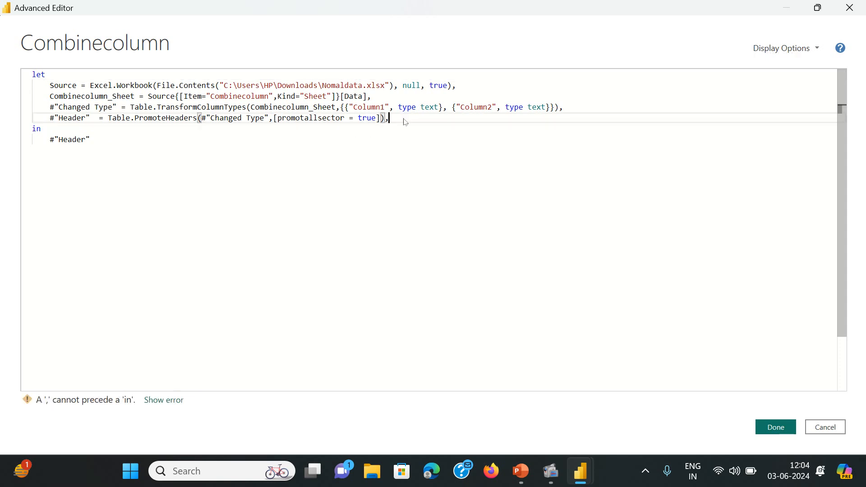
pyautogui.press('Return')
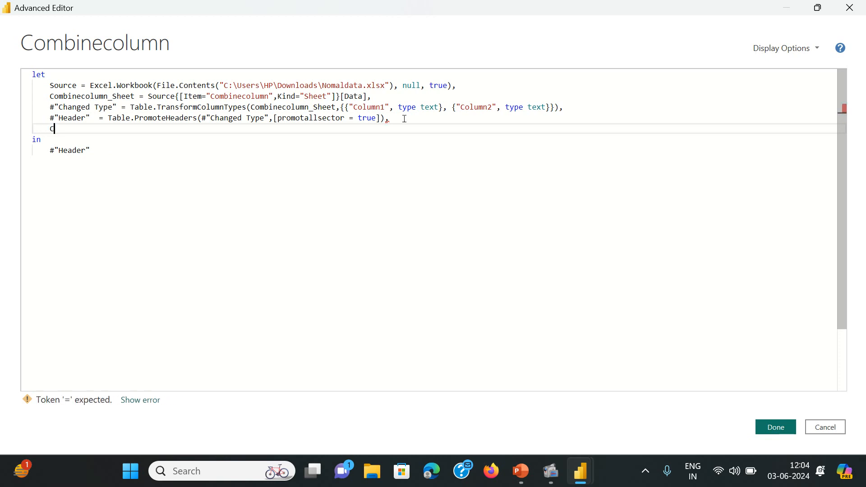
pyautogui.write('Combine')
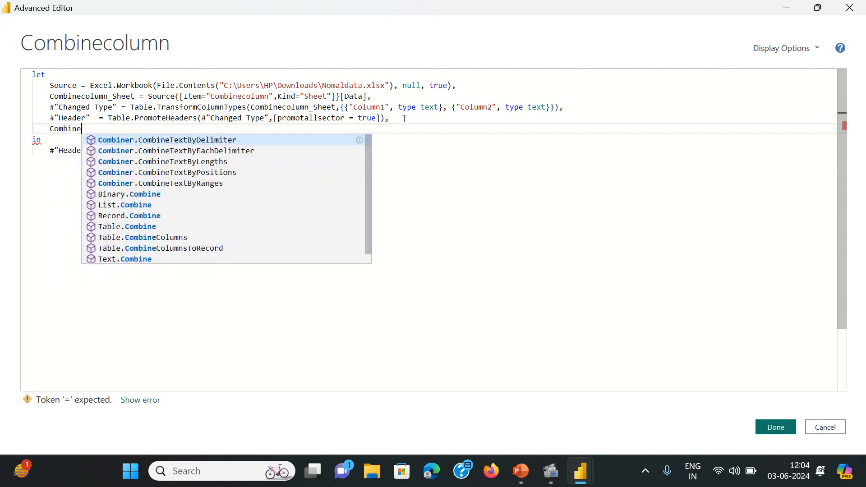
pyautogui.write('Column')
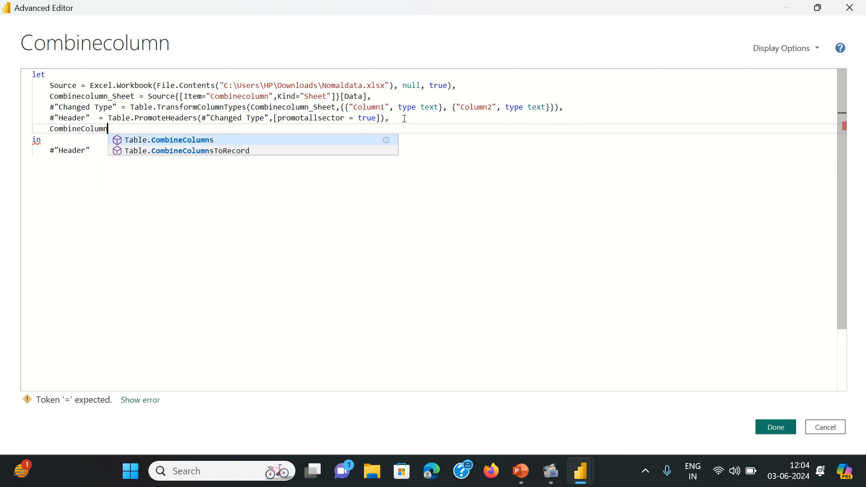
pyautogui.write(' =')
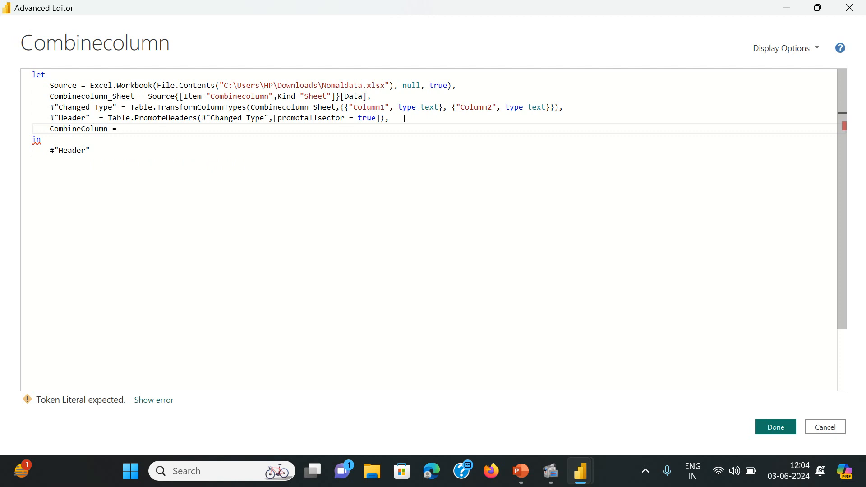
# Begin the CombineColumn expression with "Table.Co" and check the Table.CombineColumns syntax on slide 6 in PowerPoint.
pyautogui.write('T')
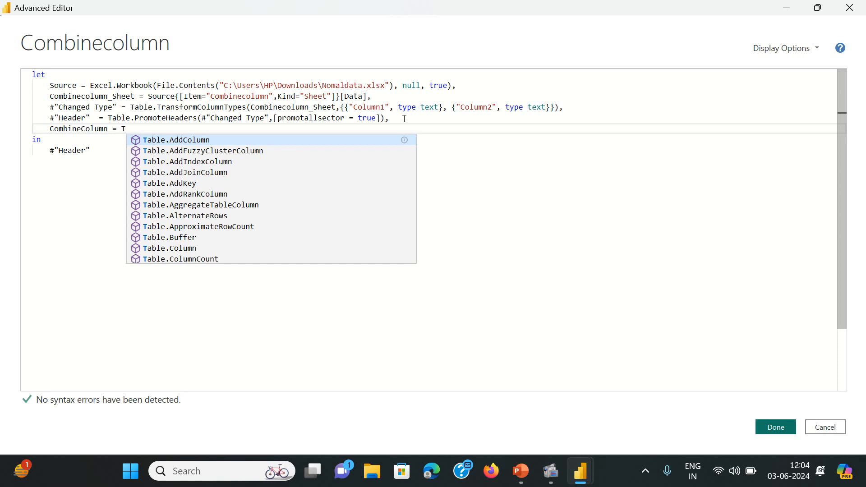
pyautogui.write('able')
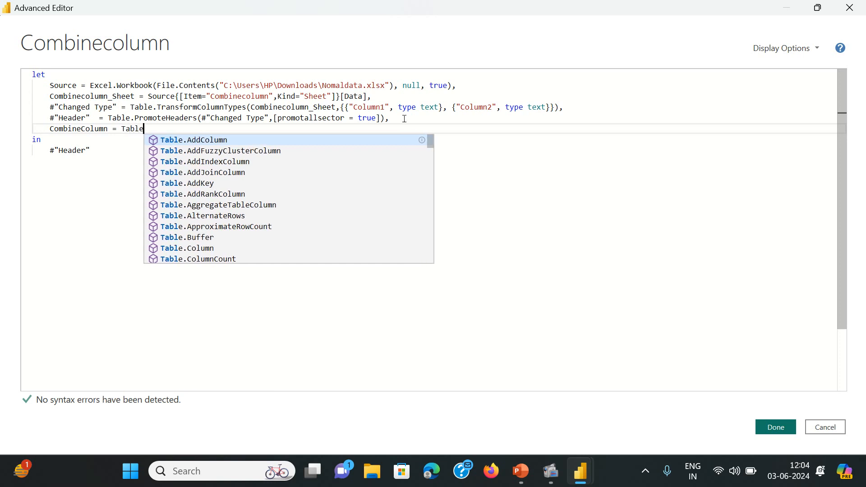
pyautogui.write('.')
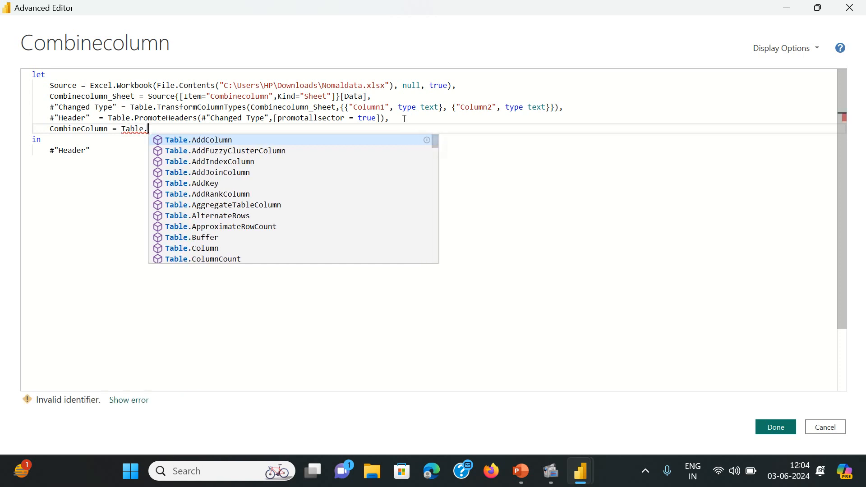
pyautogui.write('Co')
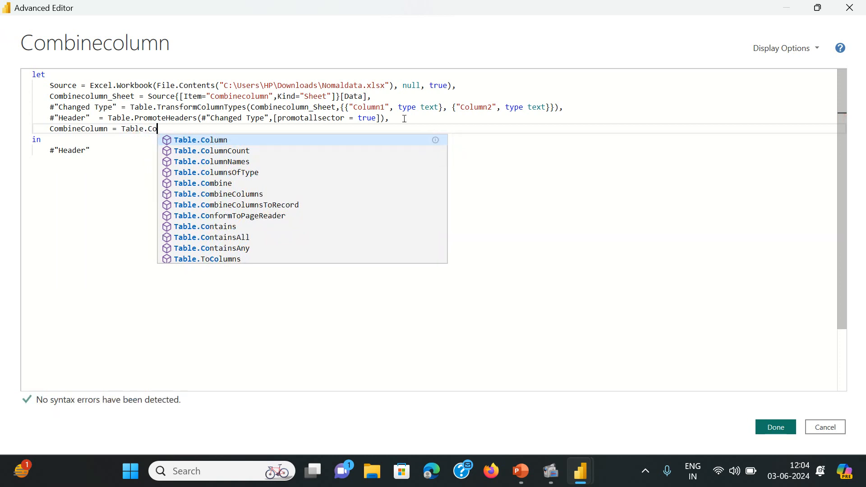
pyautogui.moveTo(588, 473)
pyautogui.click(521, 471)
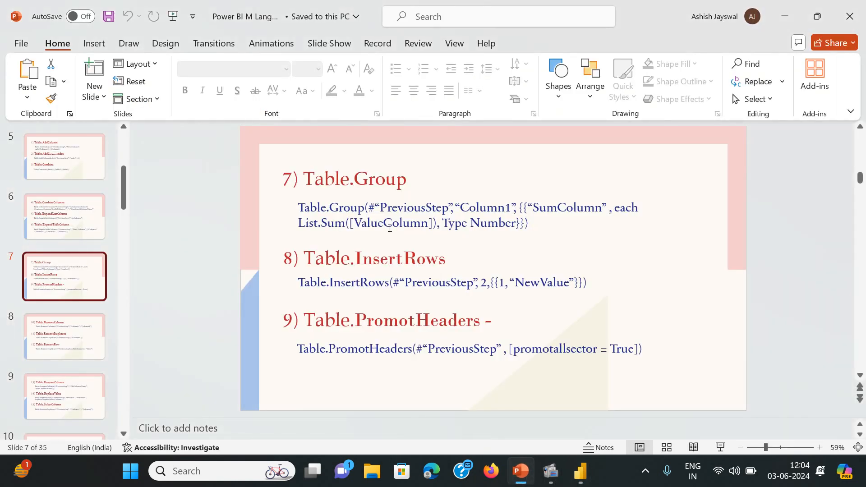
pyautogui.click(92, 214)
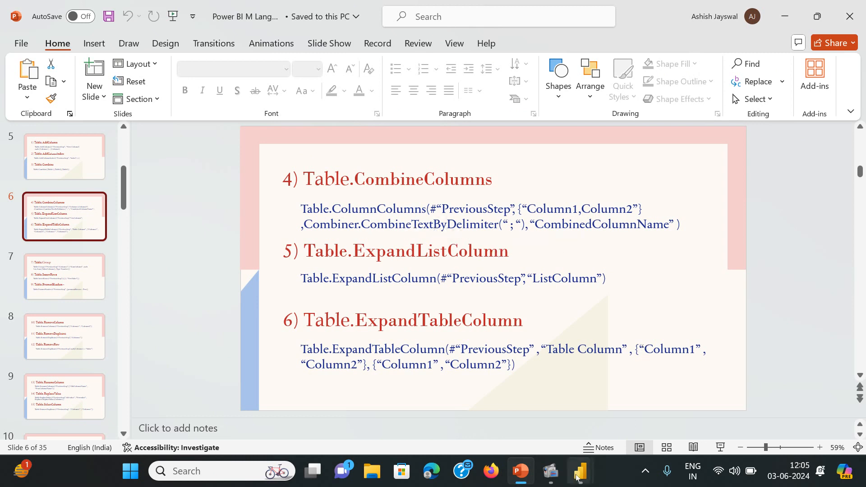
pyautogui.moveTo(580, 470)
pyautogui.click(696, 400)
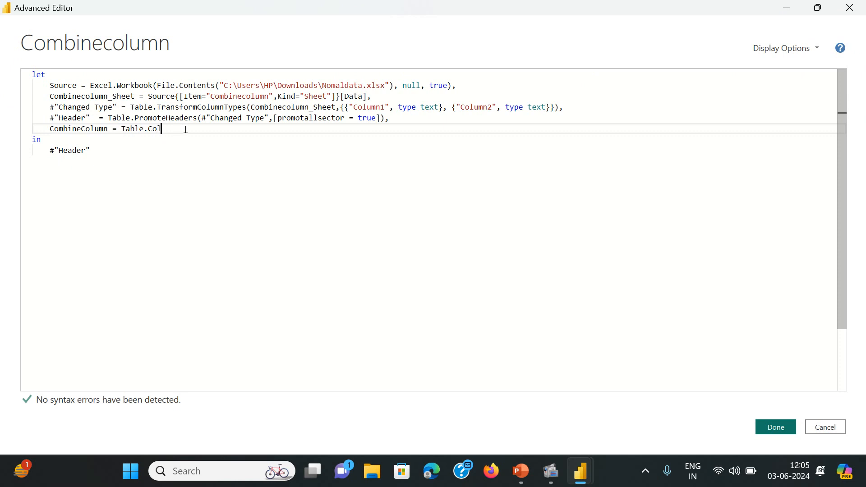
pyautogui.write('lumn')
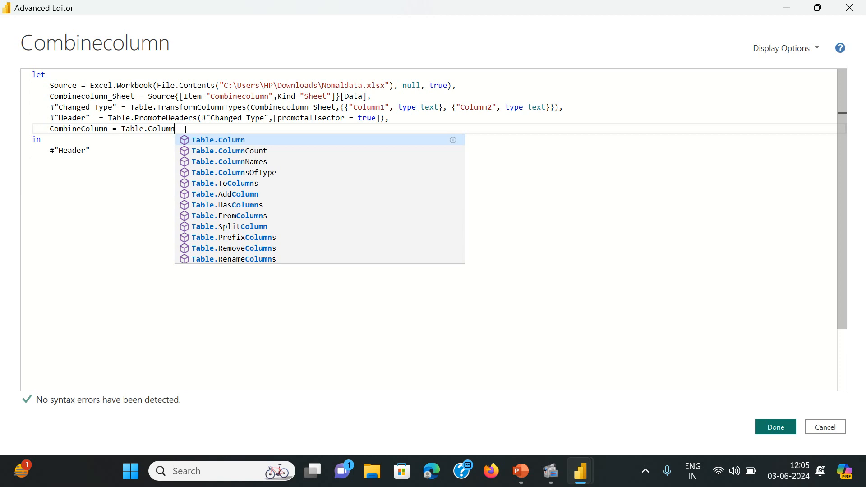
pyautogui.write('Com')
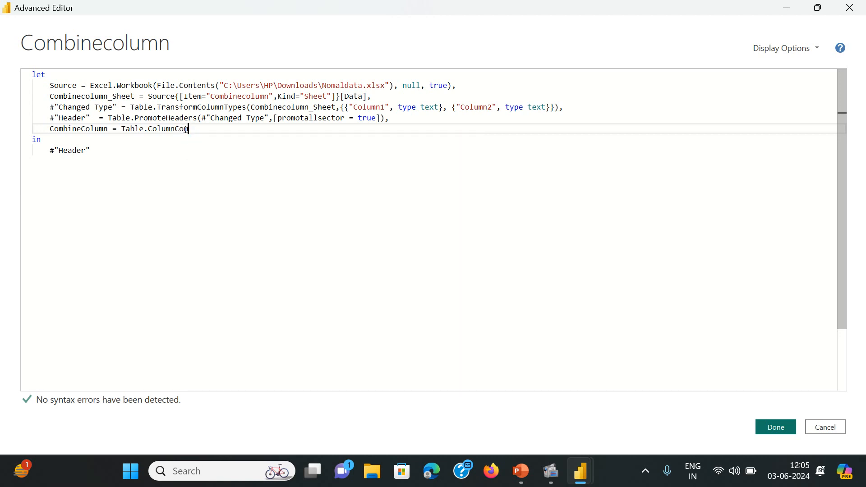
pyautogui.write('bine')
pyautogui.press('BackSpace')
pyautogui.press('BackSpace')
pyautogui.press('BackSpace')
pyautogui.press('BackSpace')
pyautogui.press('BackSpace')
pyautogui.press('BackSpace')
pyautogui.press('BackSpace')
pyautogui.press('BackSpace')
pyautogui.press('BackSpace')
pyautogui.press('BackSpace')
pyautogui.press('BackSpace')
pyautogui.press('BackSpace')
pyautogui.press('BackSpace')
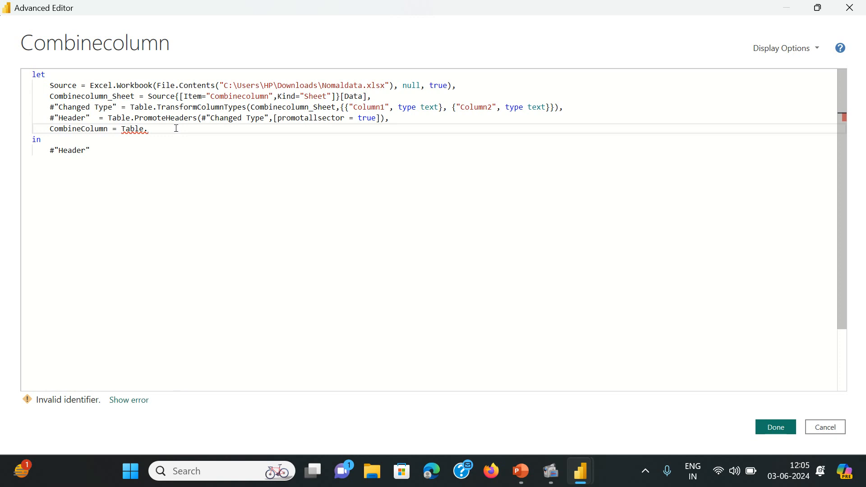
# Assign Table.CombineColumns to the CombineColumn step with #"Header" as its table argument, followed by a comma.
pyautogui.write('Com')
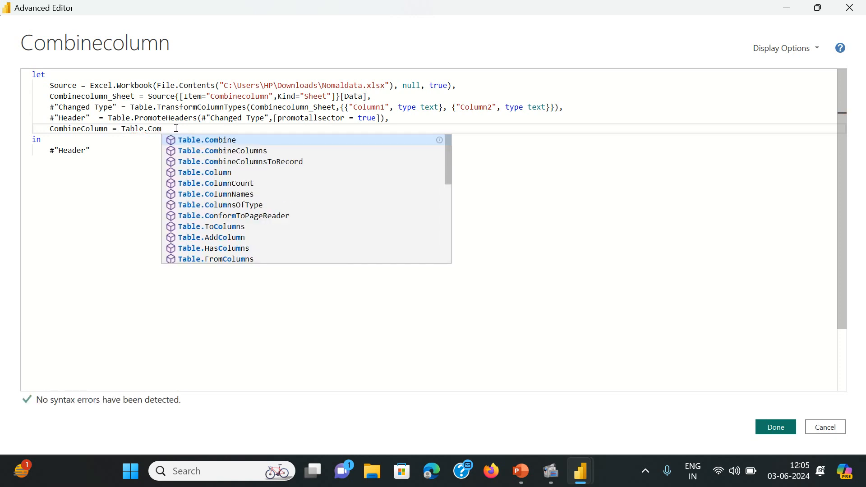
pyautogui.click(210, 154)
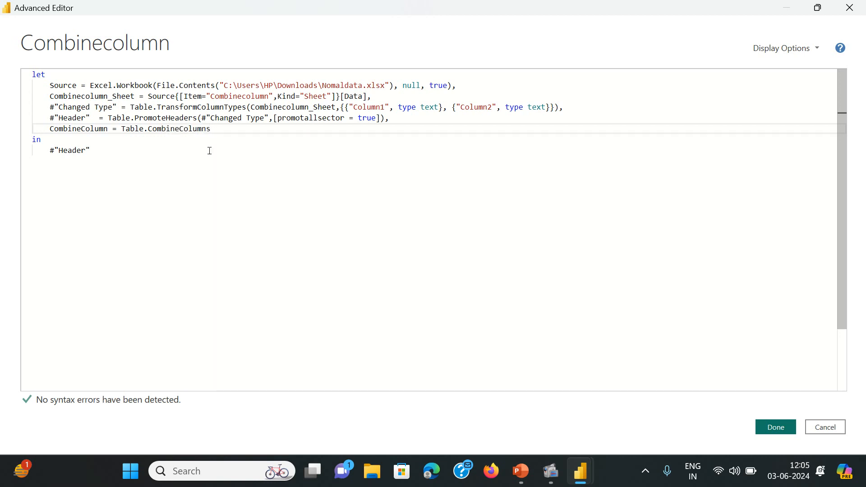
pyautogui.write('(')
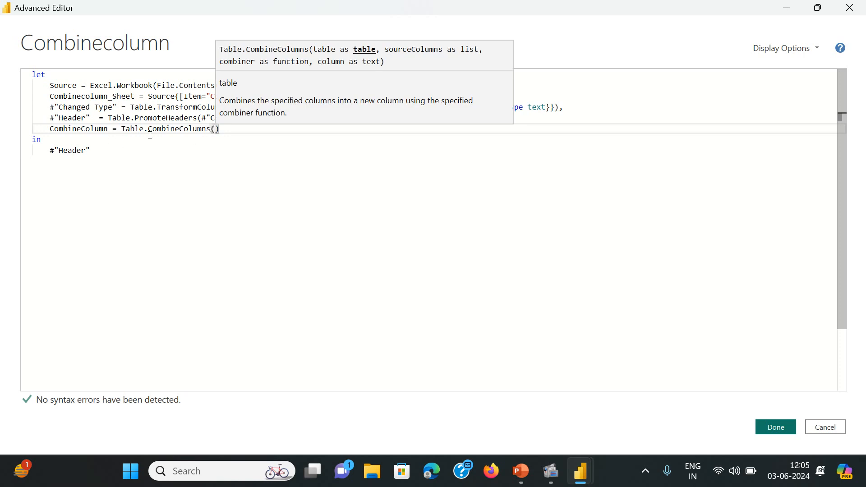
pyautogui.write('#"He')
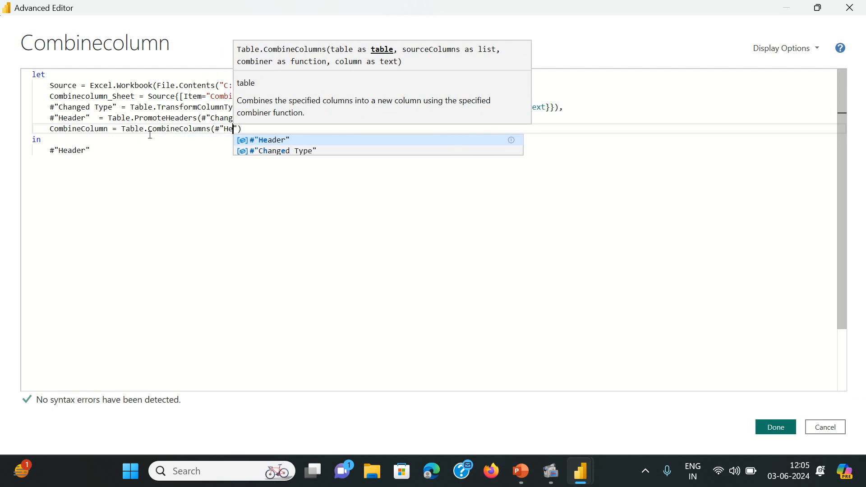
pyautogui.press('Tab')
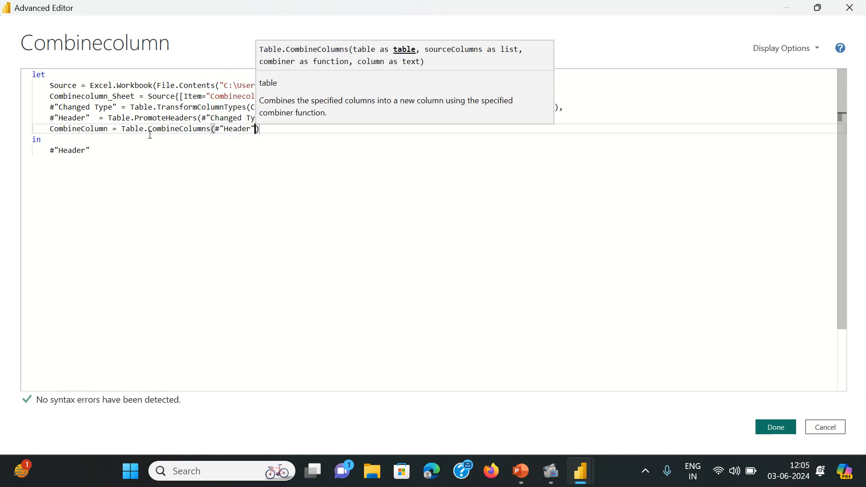
pyautogui.write(',')
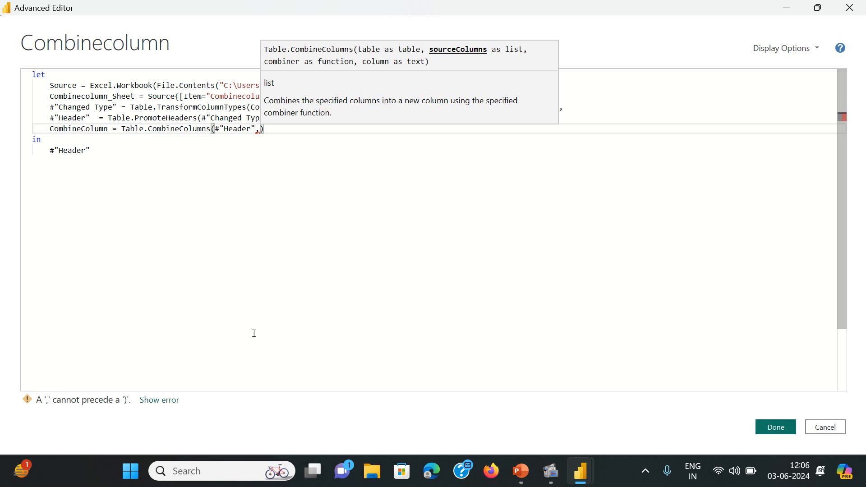
# Check the source columns syntax on slide 6 in PowerPoint and add a braced list with empty quotes as the second argument.
pyautogui.click(523, 467)
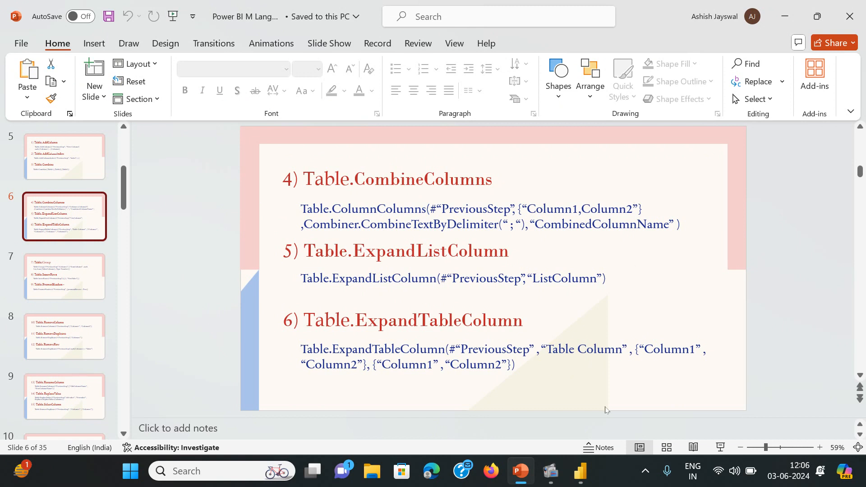
pyautogui.moveTo(577, 481)
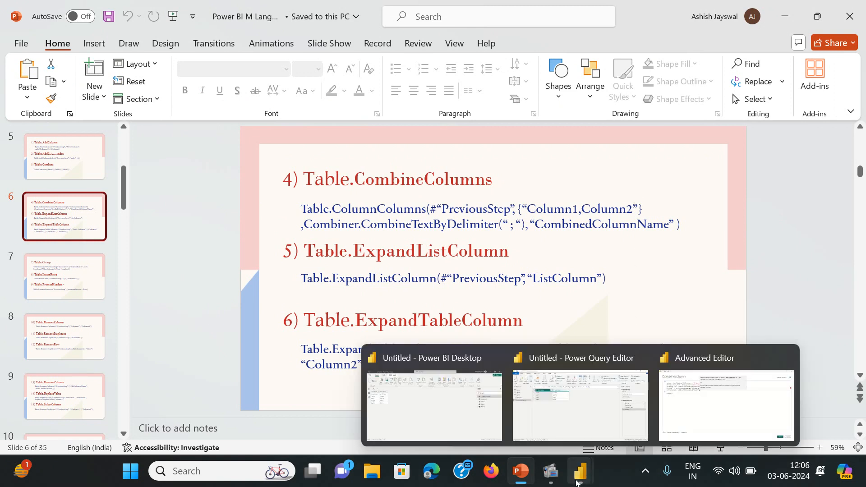
pyautogui.click(706, 402)
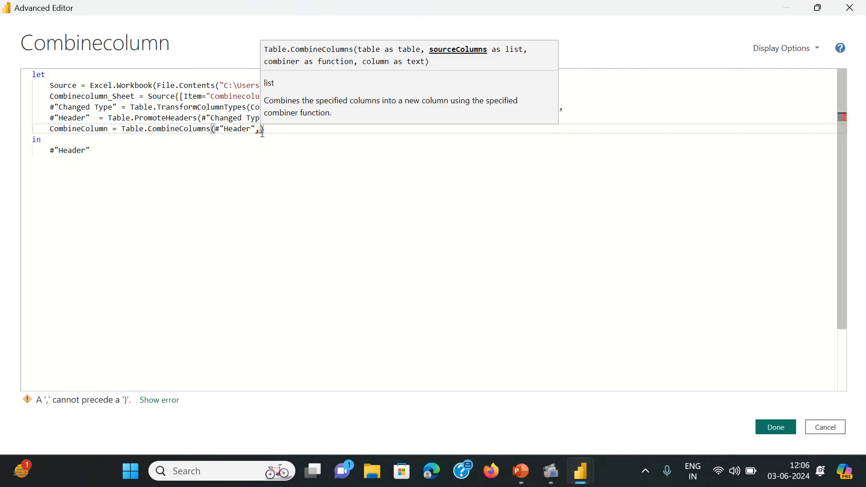
pyautogui.write('{}')
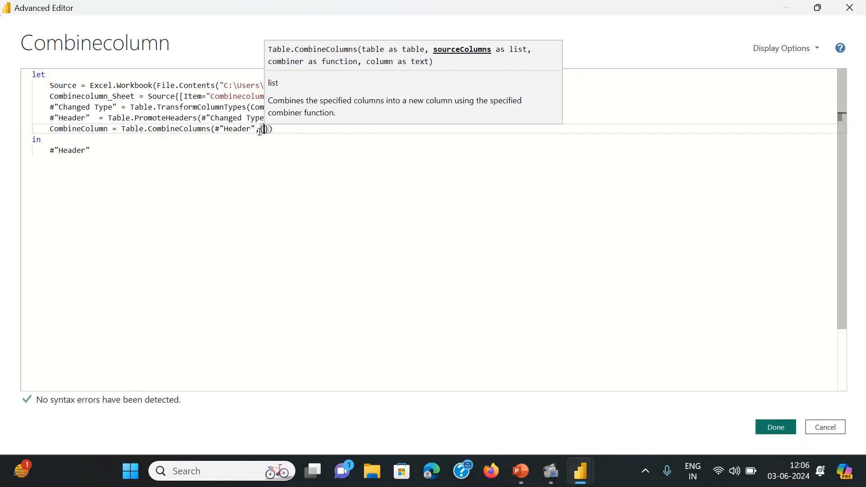
pyautogui.write('""')
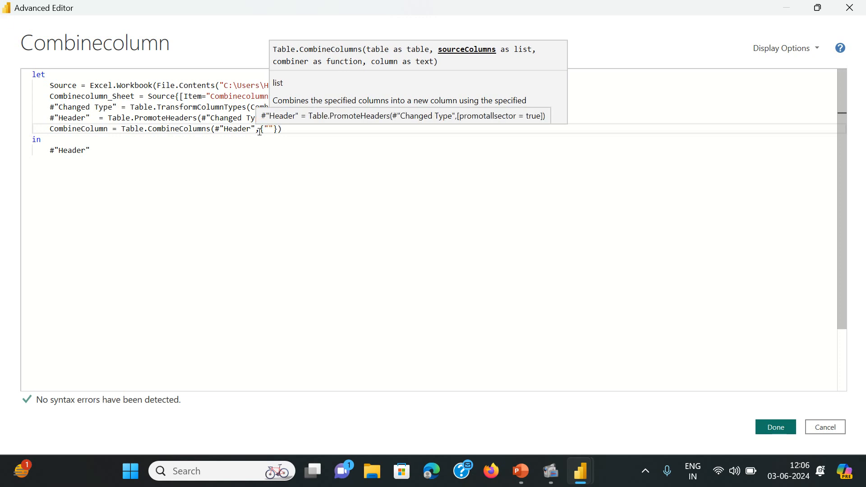
# Enter First between the quotes in the source columns list of Table.CombineColumns.
pyautogui.click(343, 153)
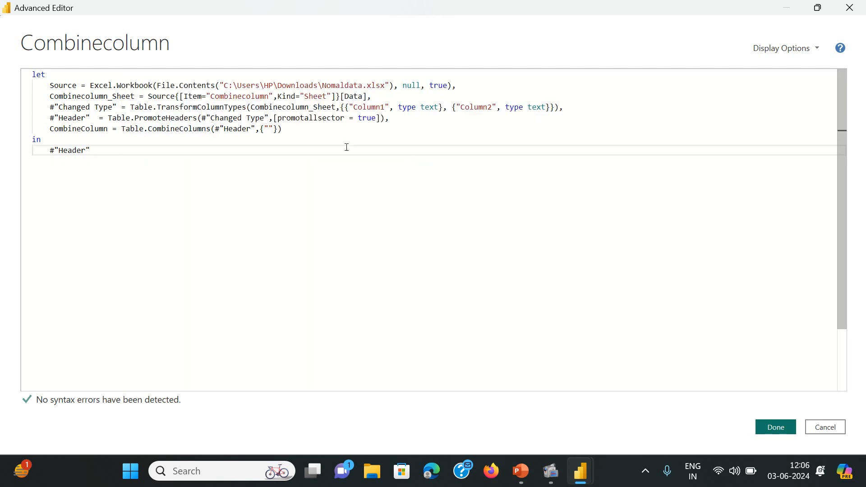
pyautogui.click(269, 129)
pyautogui.write('Fri')
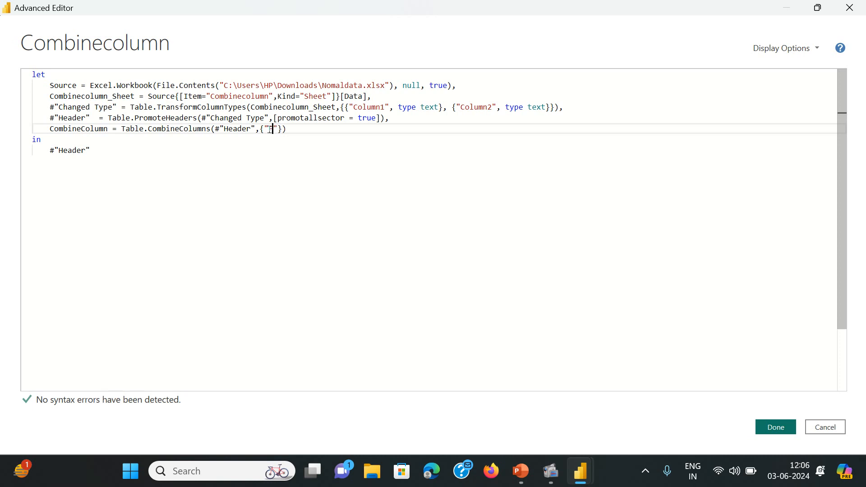
pyautogui.press('BackSpace')
pyautogui.press('BackSpace')
pyautogui.press('BackSpace')
pyautogui.write('First')
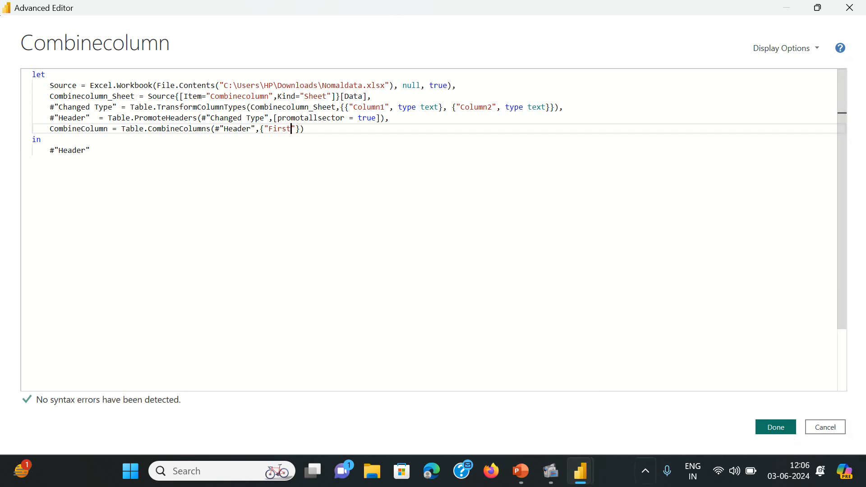
# Shrink and move the Advanced Editor to uncover the data preview, and respell First as Frist to match the column header.
pyautogui.moveTo(585, 468)
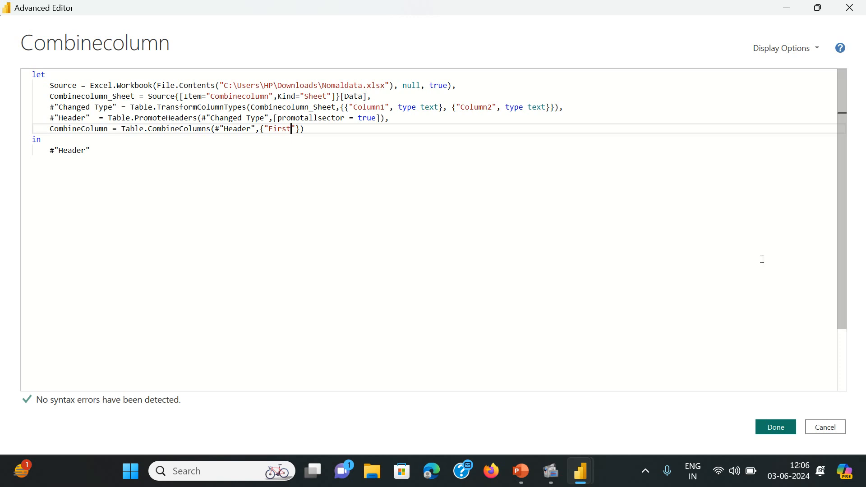
pyautogui.click(816, 7)
pyautogui.moveTo(613, 58); pyautogui.dragTo(605, 186)
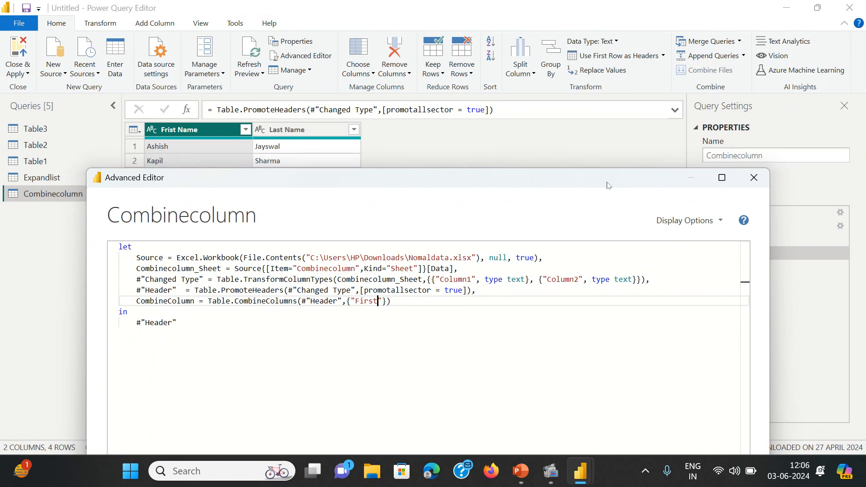
pyautogui.click(363, 303)
pyautogui.press('BackSpace')
pyautogui.write('i')
pyautogui.press('Right')
pyautogui.press('Right')
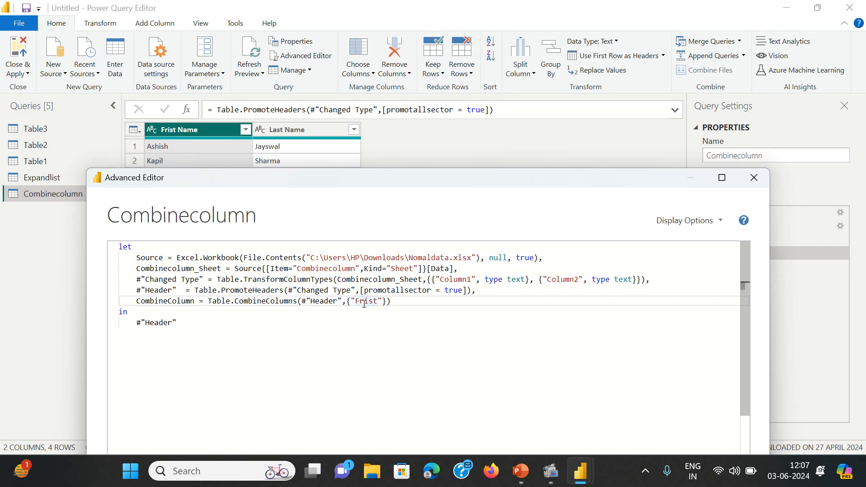
# Complete the source columns list of Table.CombineColumns as {"Frist Name","Last Name"}, followed by a comma.
pyautogui.write('Name')
pyautogui.press('Right')
pyautogui.write(',"')
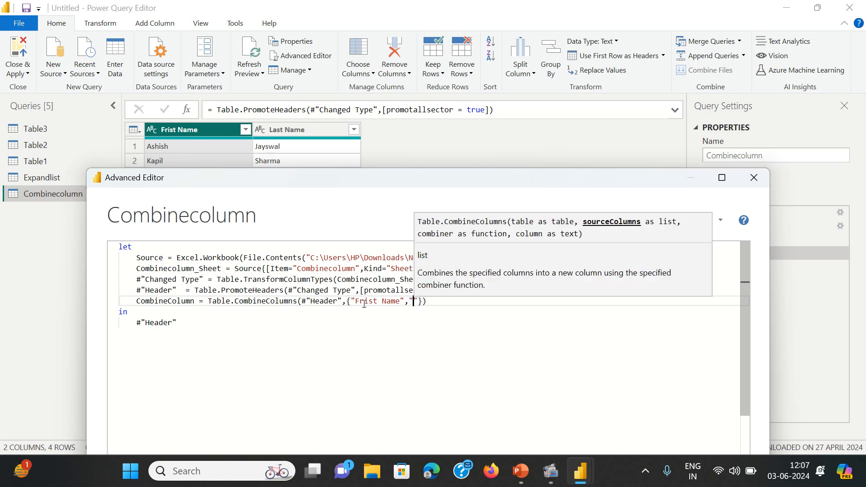
pyautogui.write('Last')
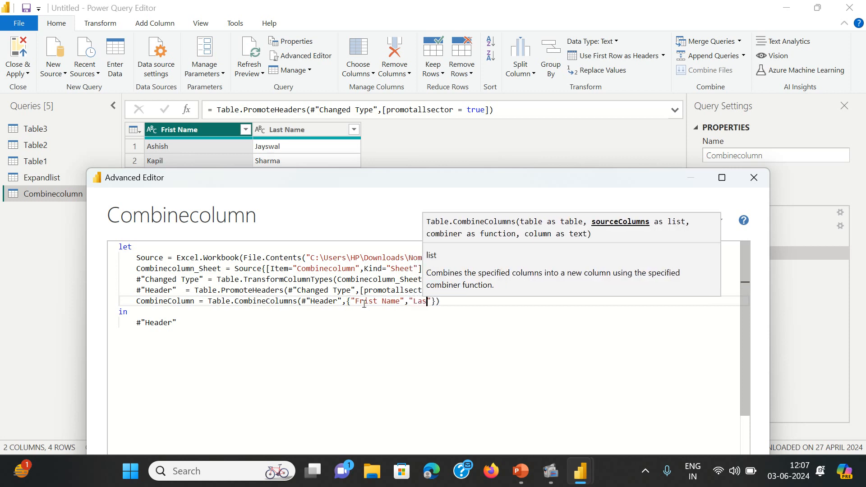
pyautogui.write(' Name')
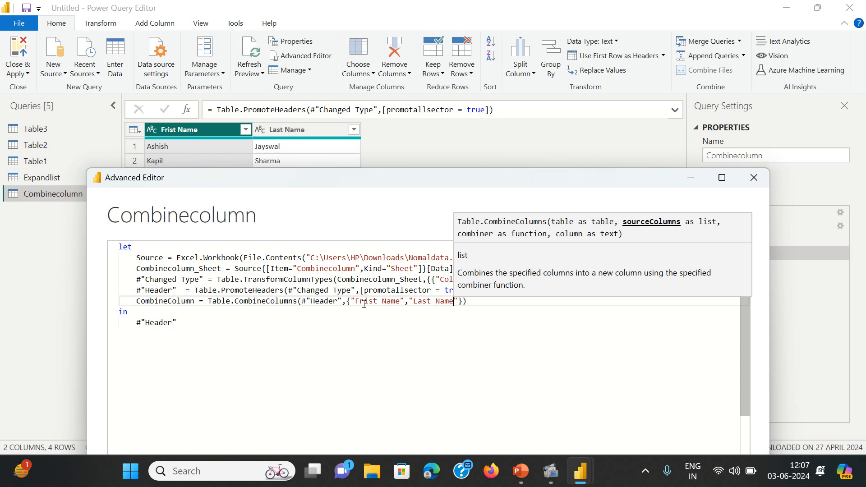
pyautogui.press('Right')
pyautogui.press('Right')
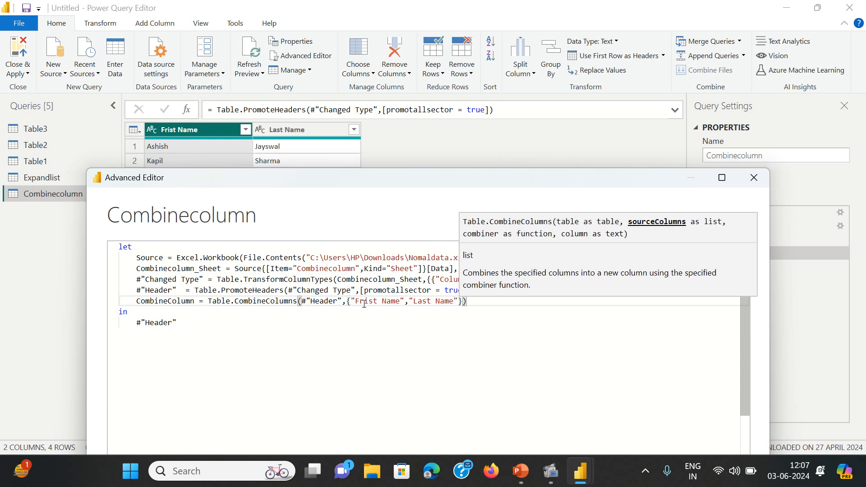
pyautogui.write(',')
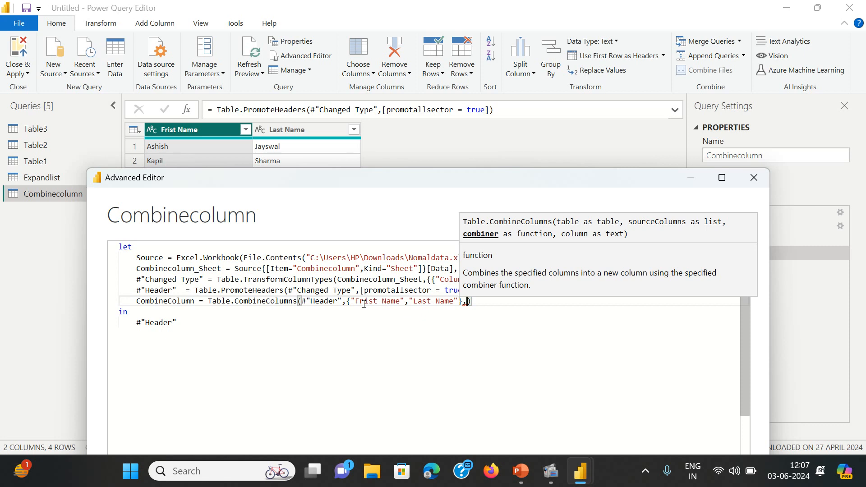
# Check the combiner syntax on slide 6 in PowerPoint and add Combiner.CombineTextByDelimiter as the third argument of Table.CombineColumns.
pyautogui.click(520, 472)
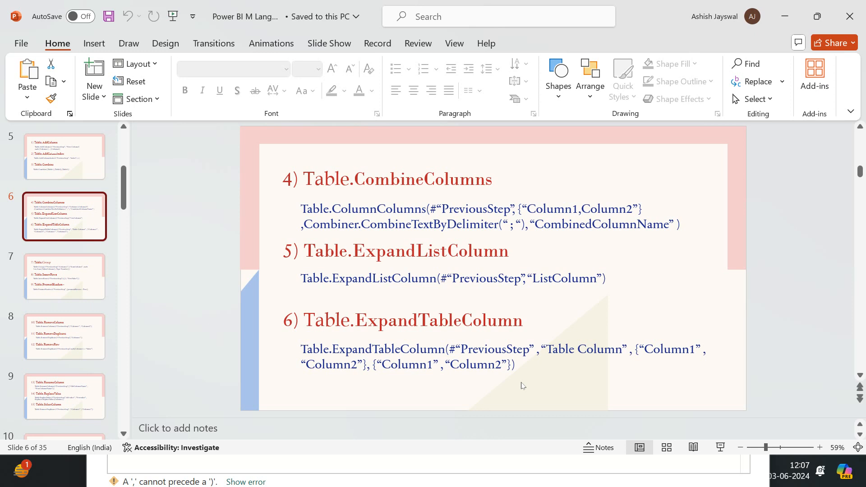
pyautogui.click(789, 318)
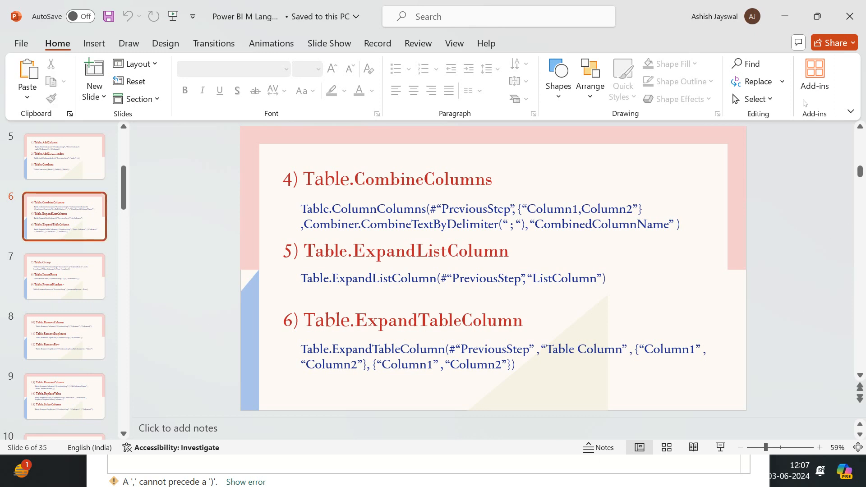
pyautogui.click(774, 19)
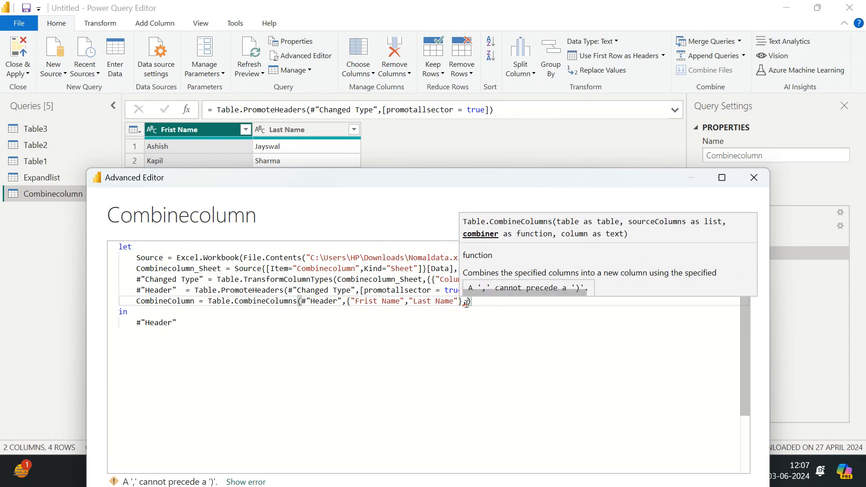
pyautogui.write('co')
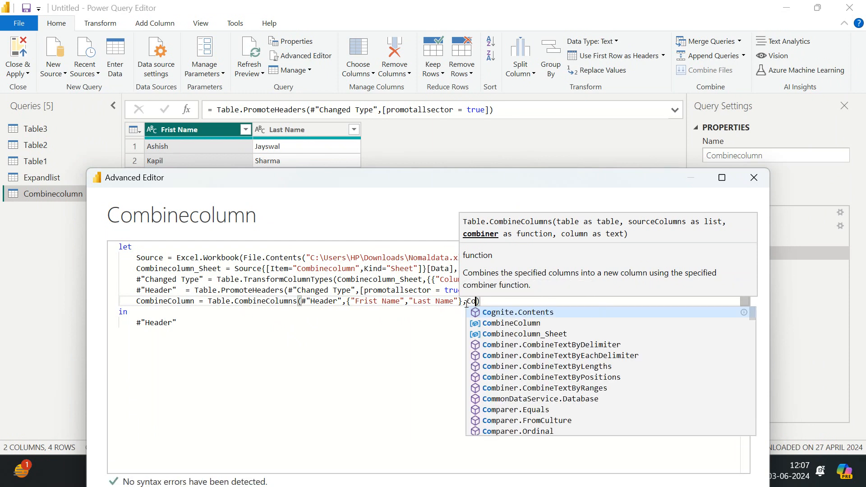
pyautogui.click(539, 346)
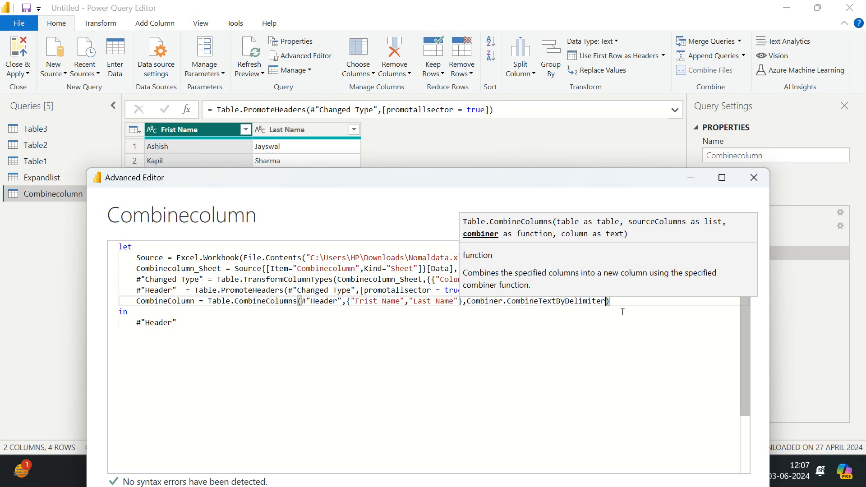
# Maximize the Advanced Editor and give Combiner.CombineTextByDelimiter a single space in quotes as delimiter, with a comma after its closing parenthesis.
pyautogui.click(720, 181)
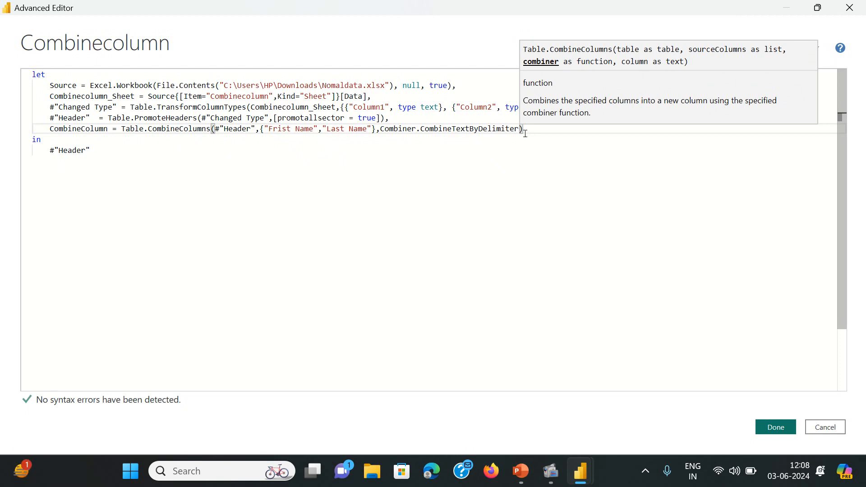
pyautogui.write('(')
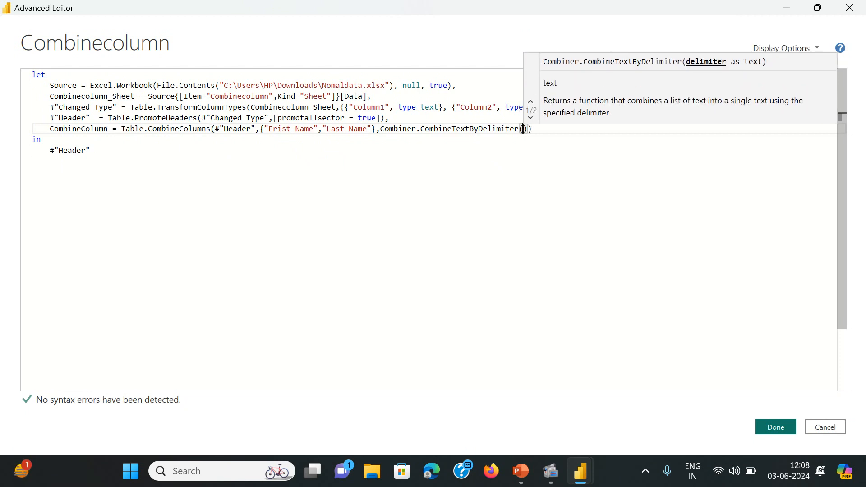
pyautogui.write('"')
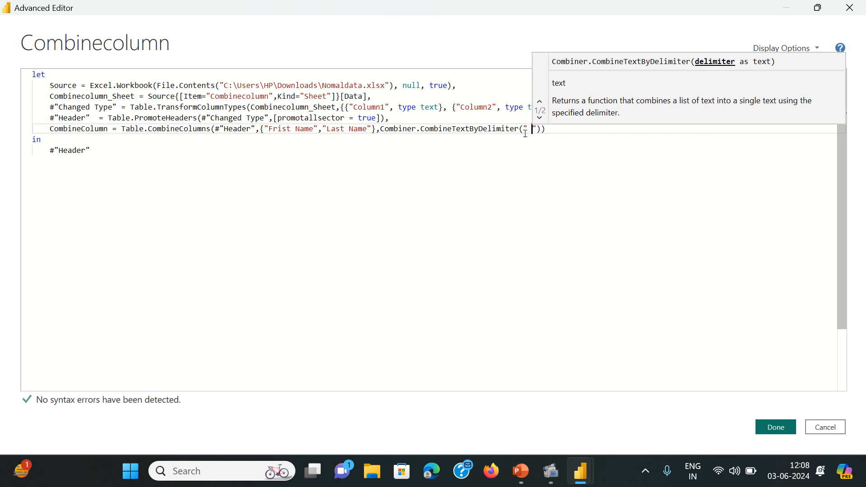
pyautogui.press('Right')
pyautogui.press('Right')
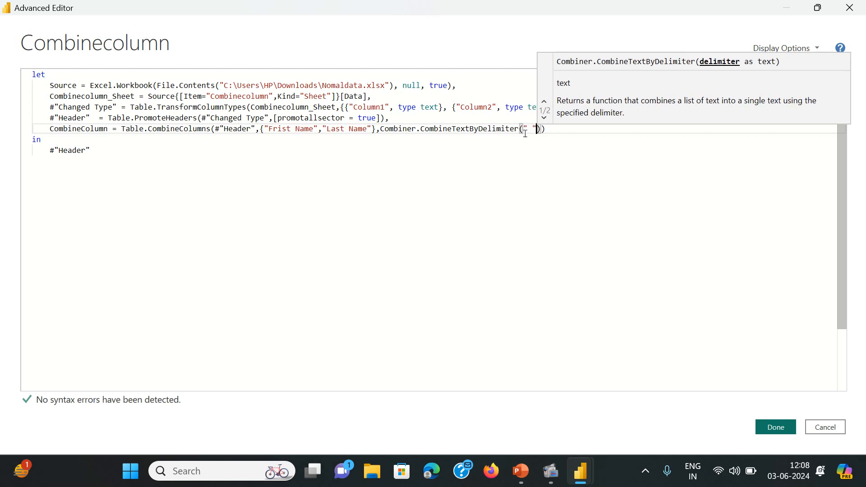
pyautogui.write(',')
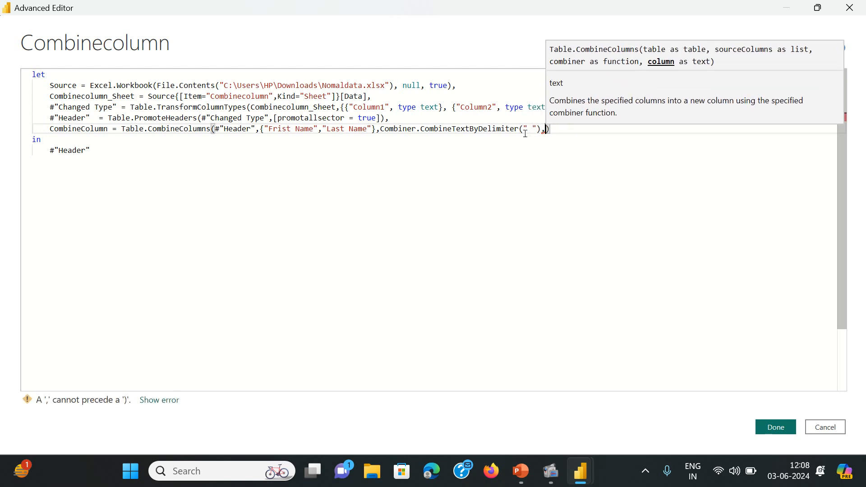
# Enter "Full Name" as the combined column's name in the last argument of Table.CombineColumns.
pyautogui.write('"')
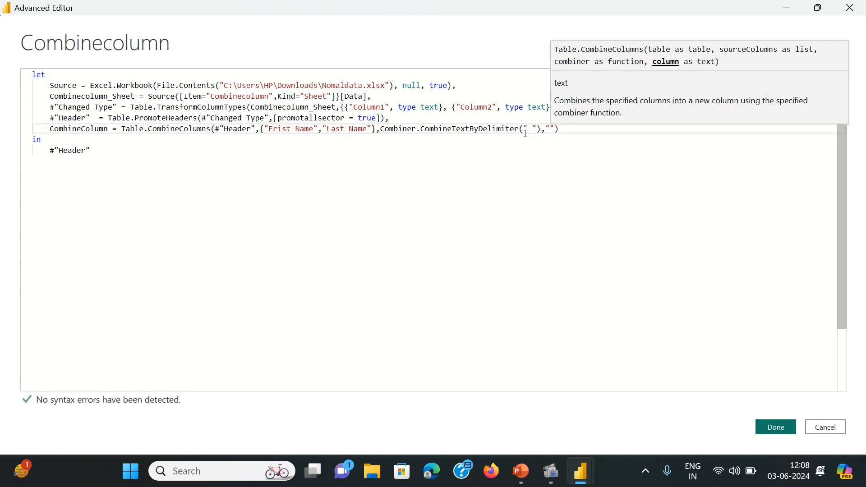
pyautogui.write('Full N')
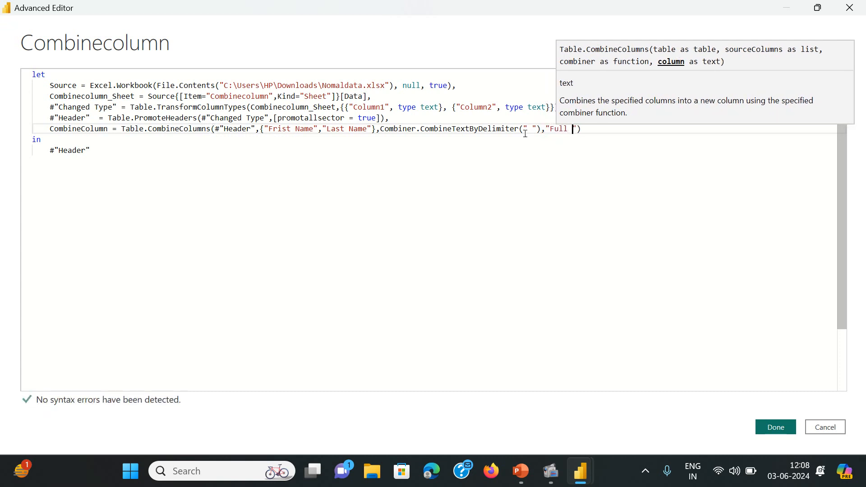
pyautogui.write('ame')
pyautogui.click(618, 130)
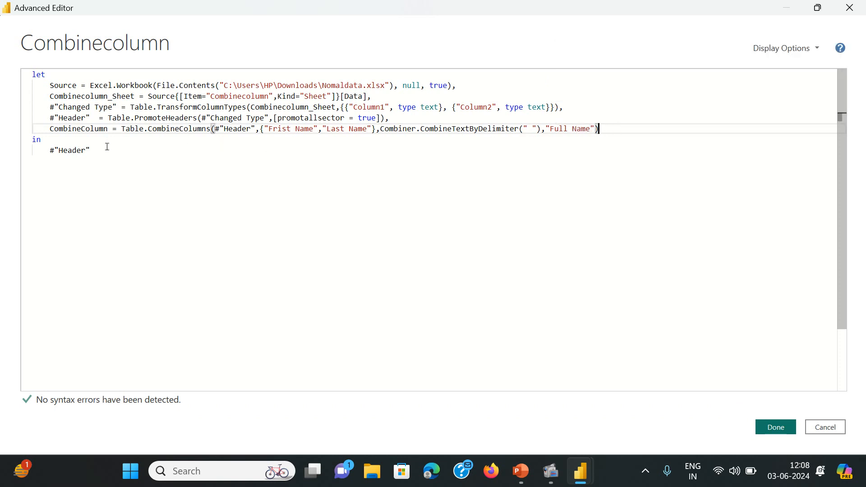
# Replace #"Header" with CombineColumn after the in keyword and apply the edited query code.
pyautogui.click(90, 151)
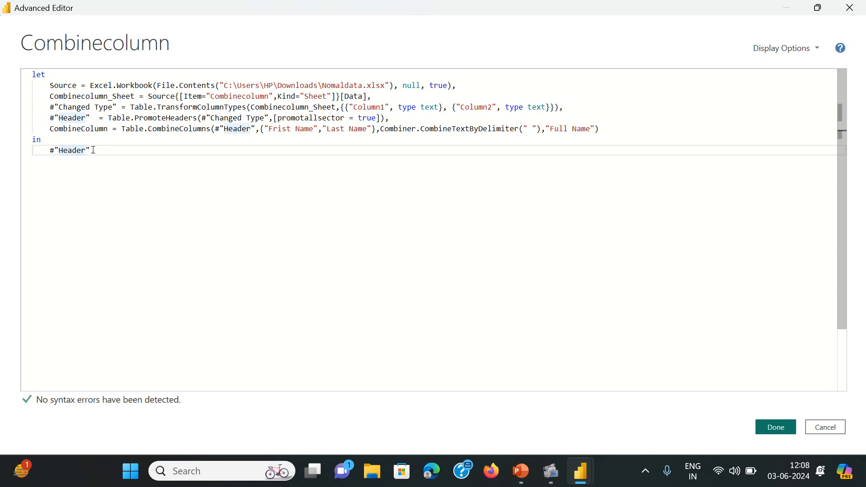
pyautogui.press('BackSpace')
pyautogui.press('BackSpace')
pyautogui.press('BackSpace')
pyautogui.press('BackSpace')
pyautogui.press('BackSpace')
pyautogui.press('BackSpace')
pyautogui.press('BackSpace')
pyautogui.press('BackSpace')
pyautogui.press('BackSpace')
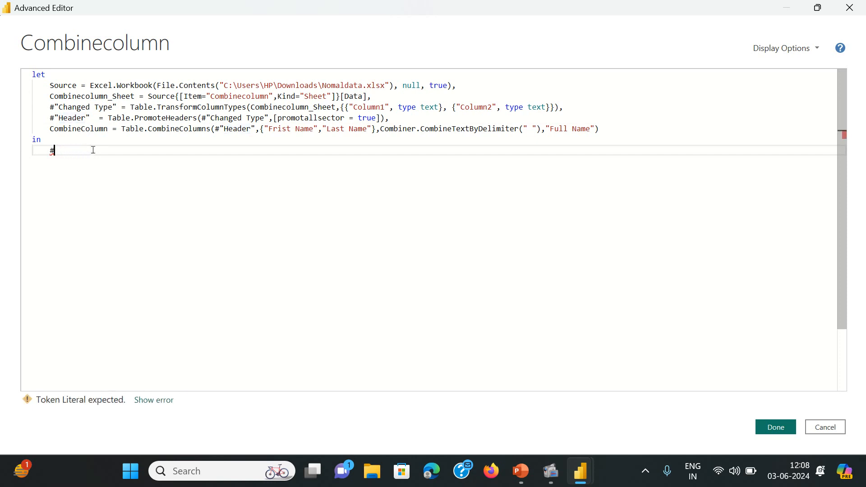
pyautogui.write('Co')
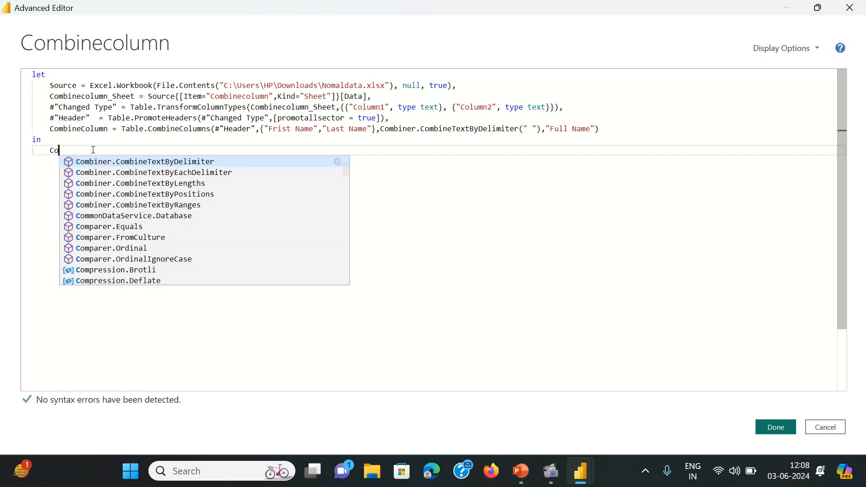
pyautogui.write('mbin')
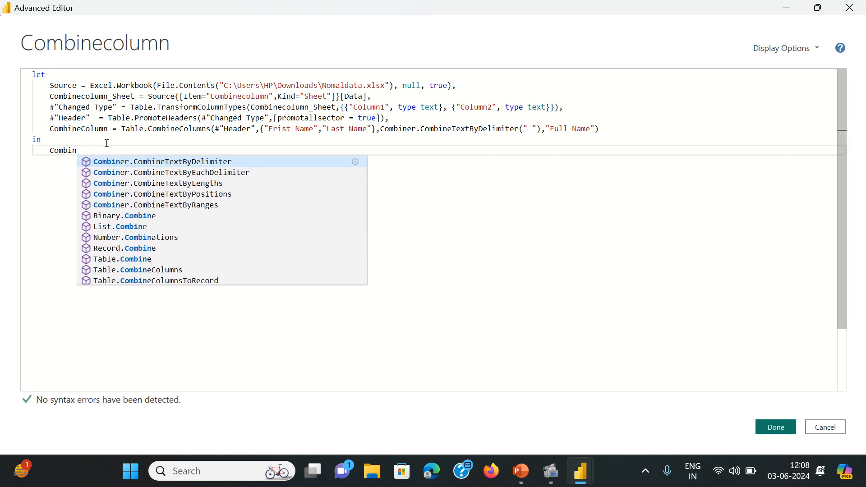
pyautogui.write('e')
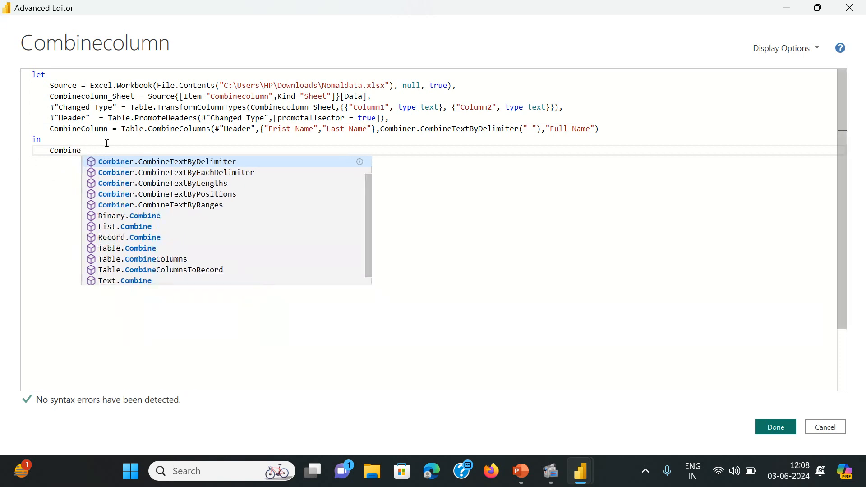
pyautogui.write('Co')
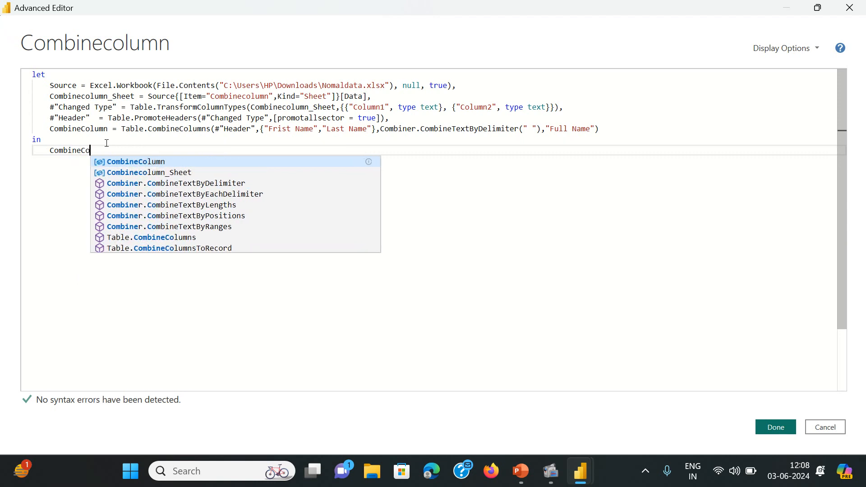
pyautogui.click(124, 162)
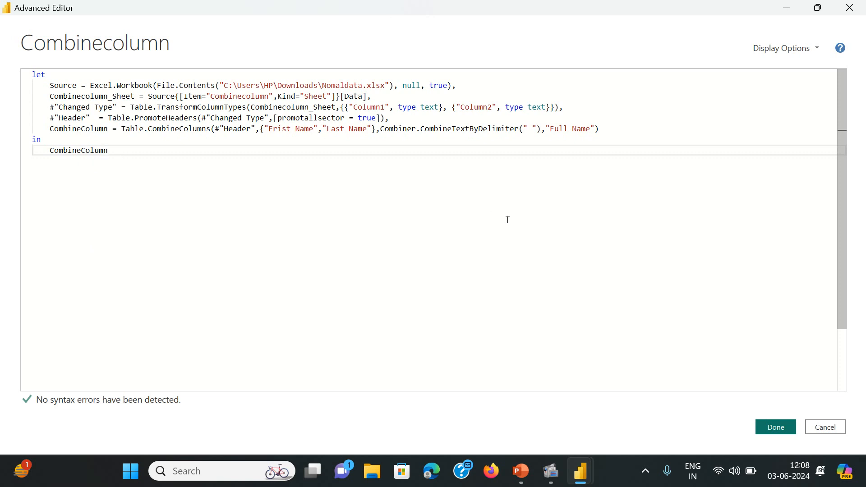
pyautogui.click(774, 427)
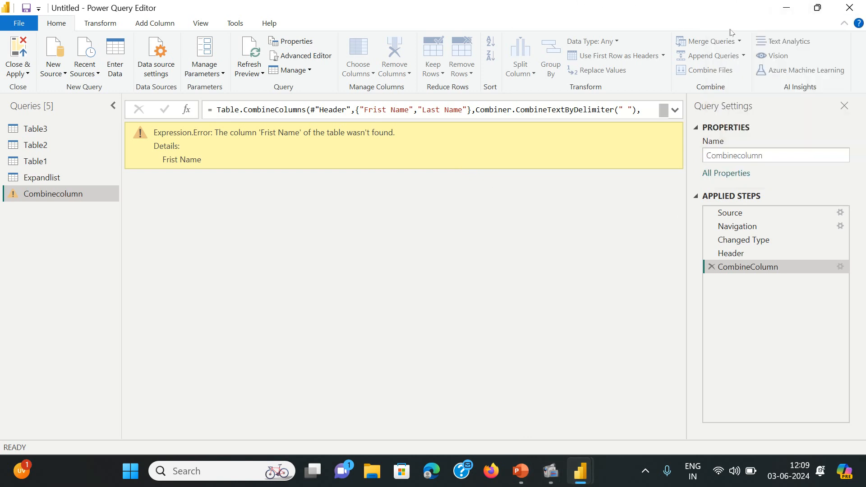
# Switch to Power BI Desktop to check the Combinecolumn table's column names, and return to Power Query Editor.
pyautogui.click(787, 8)
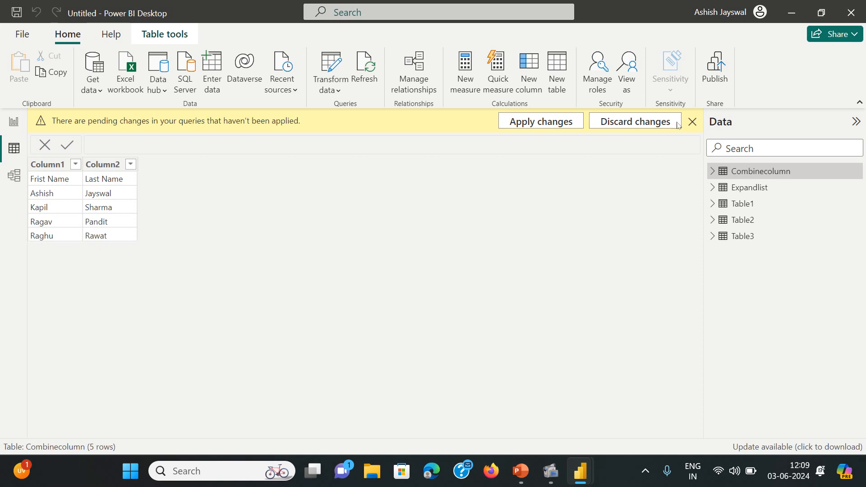
pyautogui.moveTo(586, 480)
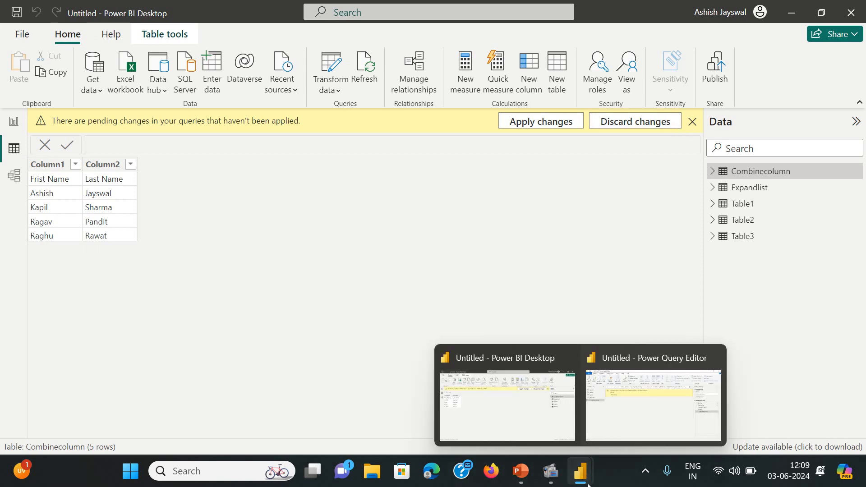
pyautogui.click(632, 429)
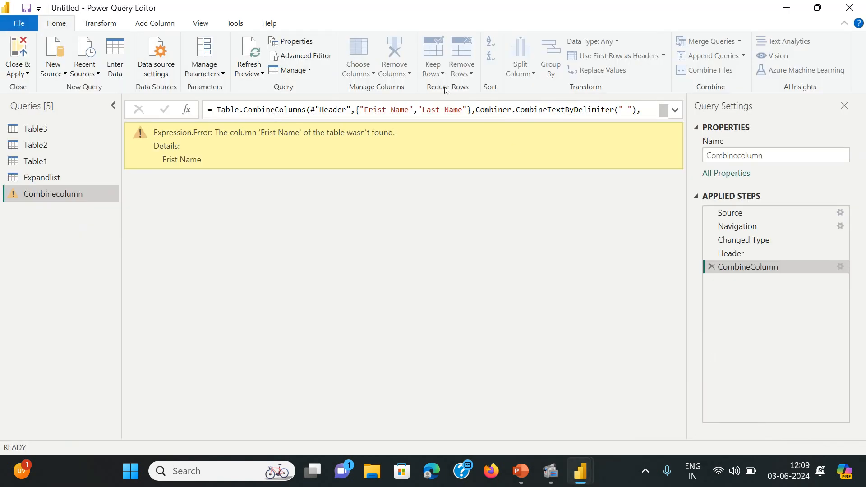
# Replace Frist Name with Column1 in the source columns list of the CombineColumn step's formula.
pyautogui.click(408, 109)
pyautogui.press('BackSpace')
pyautogui.press('BackSpace')
pyautogui.press('BackSpace')
pyautogui.press('BackSpace')
pyautogui.press('BackSpace')
pyautogui.press('BackSpace')
pyautogui.press('BackSpace')
pyautogui.press('BackSpace')
pyautogui.press('BackSpace')
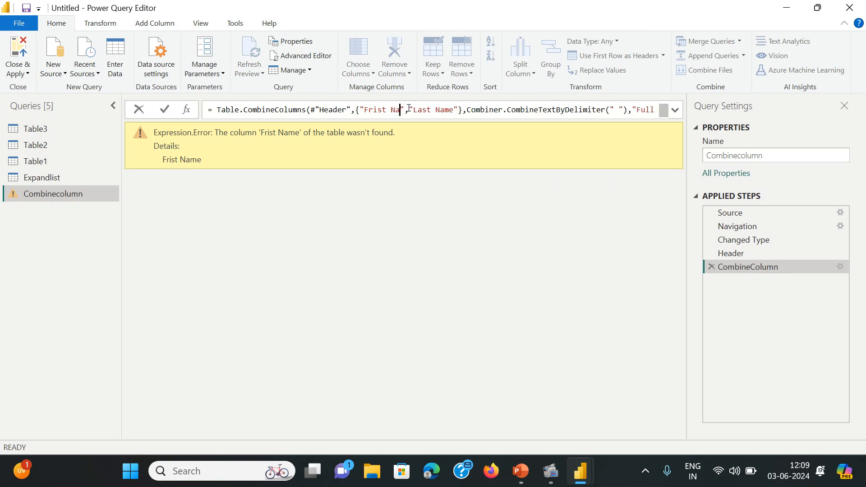
pyautogui.press('BackSpace')
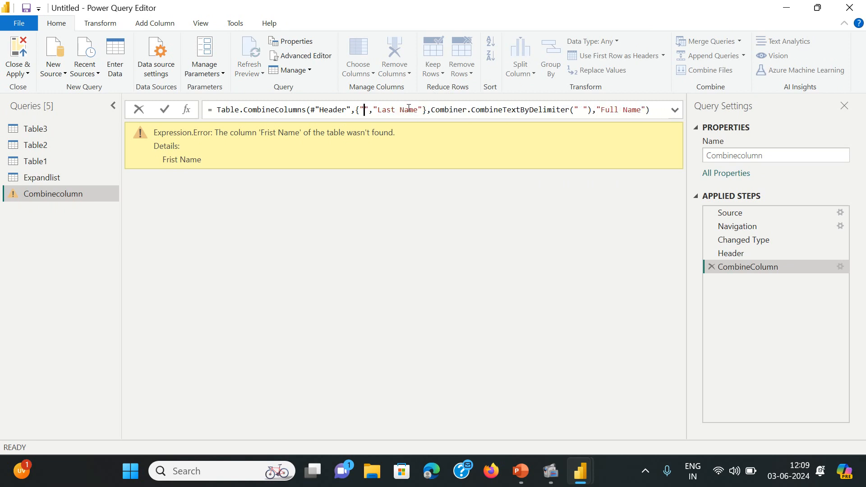
pyautogui.write('Column')
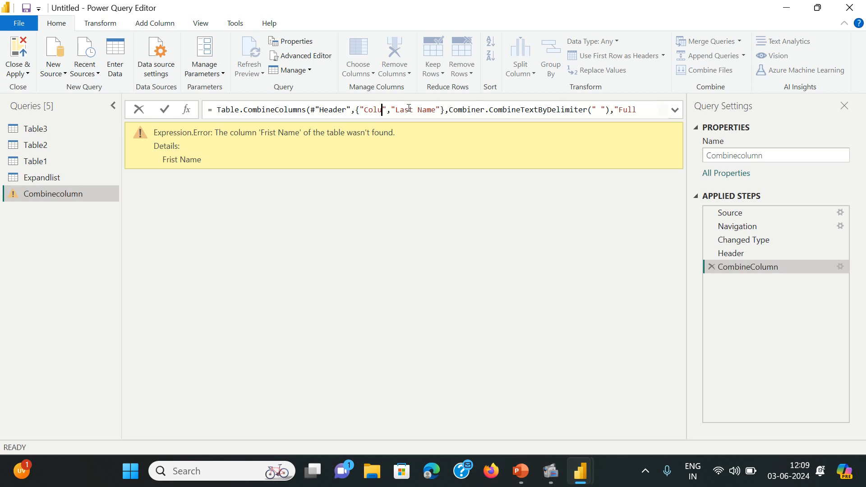
pyautogui.write('1')
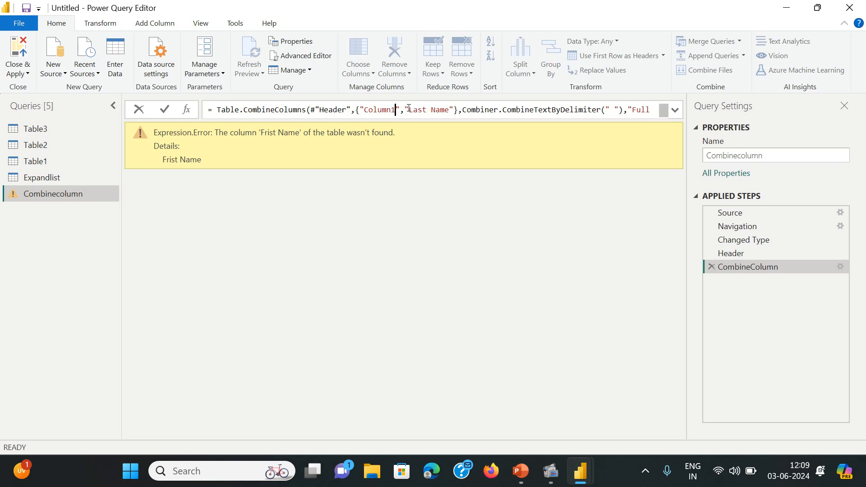
# Replace Last Name with Column2 in the CombineColumn step's source columns list and apply the formula.
pyautogui.click(449, 110)
pyautogui.press('BackSpace')
pyautogui.press('BackSpace')
pyautogui.press('BackSpace')
pyautogui.press('BackSpace')
pyautogui.press('BackSpace')
pyautogui.press('BackSpace')
pyautogui.press('BackSpace')
pyautogui.press('BackSpace')
pyautogui.press('BackSpace')
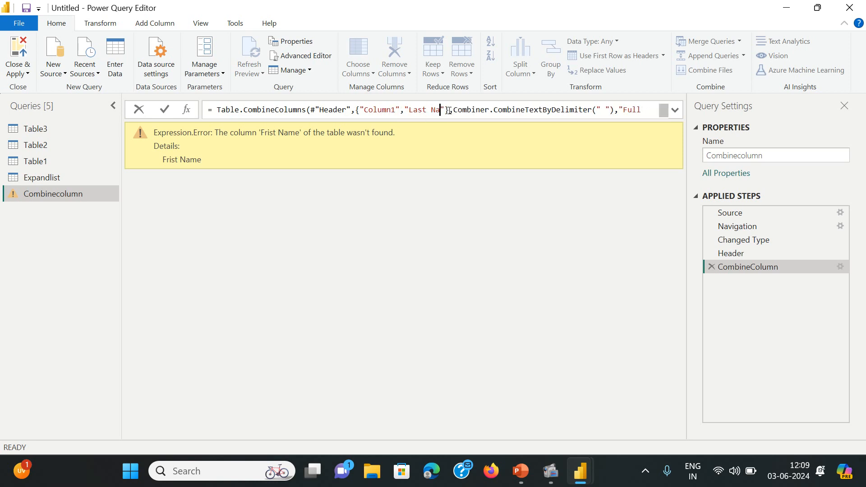
pyautogui.write('Column')
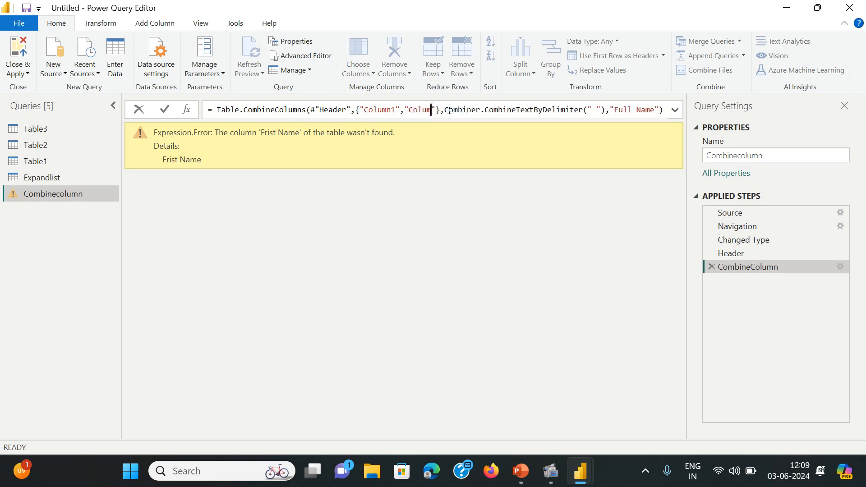
pyautogui.write('2')
pyautogui.press('Return')
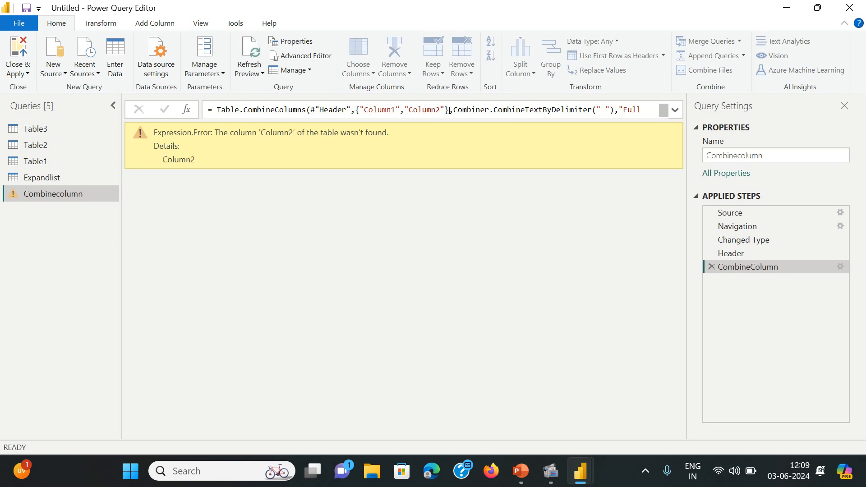
# Try merging the source columns list into the single text "Column1,Column2" by removing the inner quotation marks, and apply the formula.
pyautogui.doubleClick(407, 110)
pyautogui.click(407, 110)
pyautogui.press('BackSpace')
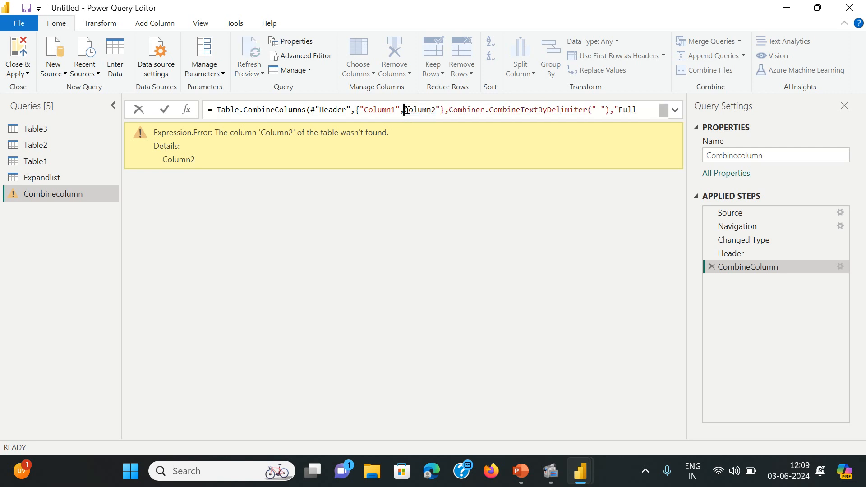
pyautogui.click(400, 110)
pyautogui.press('BackSpace')
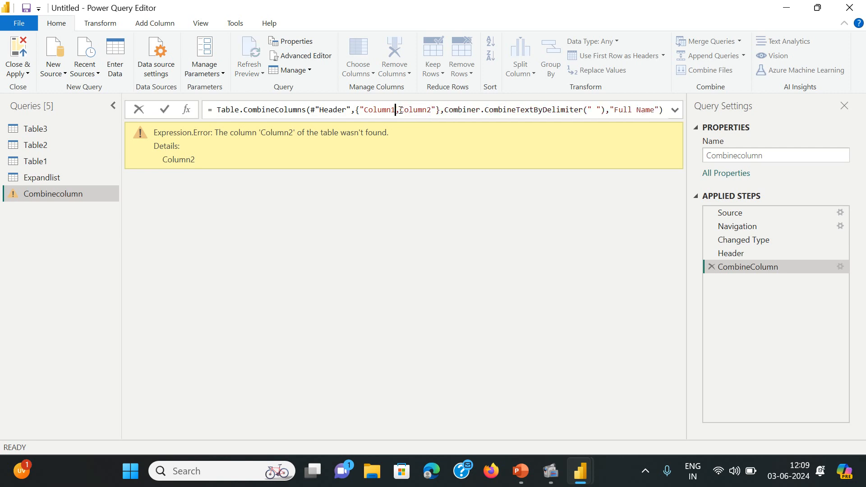
pyautogui.press('Return')
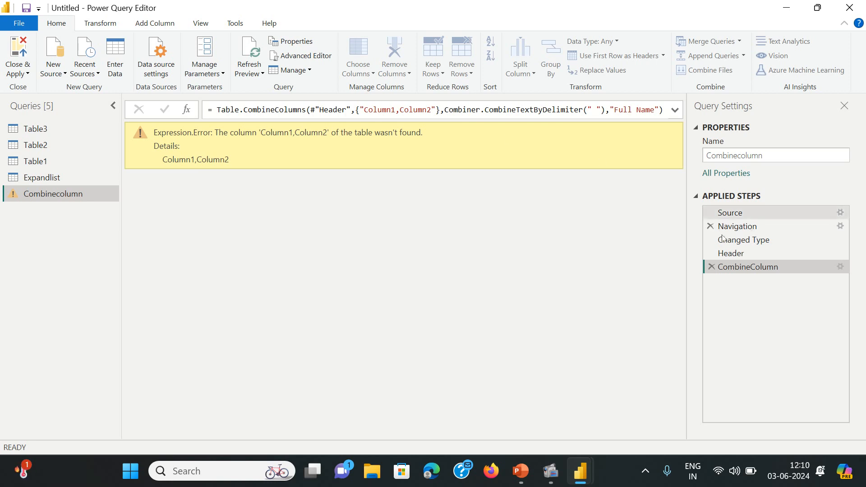
# Check the column names in the Header step, and replace Column1 with Frist Name in the CombineColumn step's formula.
pyautogui.click(721, 253)
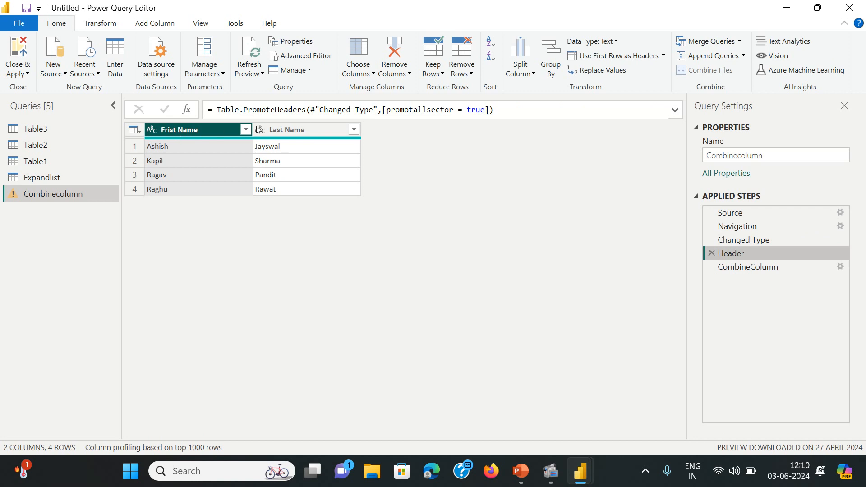
pyautogui.click(758, 267)
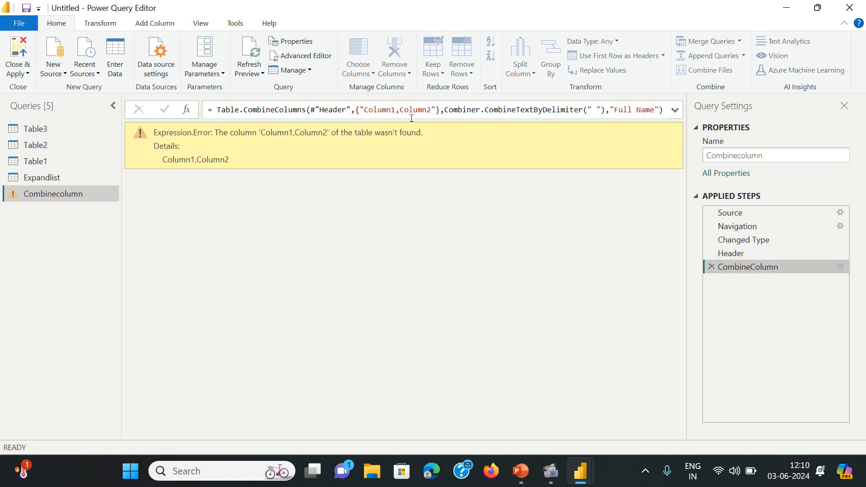
pyautogui.click(393, 108)
pyautogui.press('BackSpace')
pyautogui.press('BackSpace')
pyautogui.press('BackSpace')
pyautogui.press('BackSpace')
pyautogui.press('BackSpace')
pyautogui.press('BackSpace')
pyautogui.press('BackSpace')
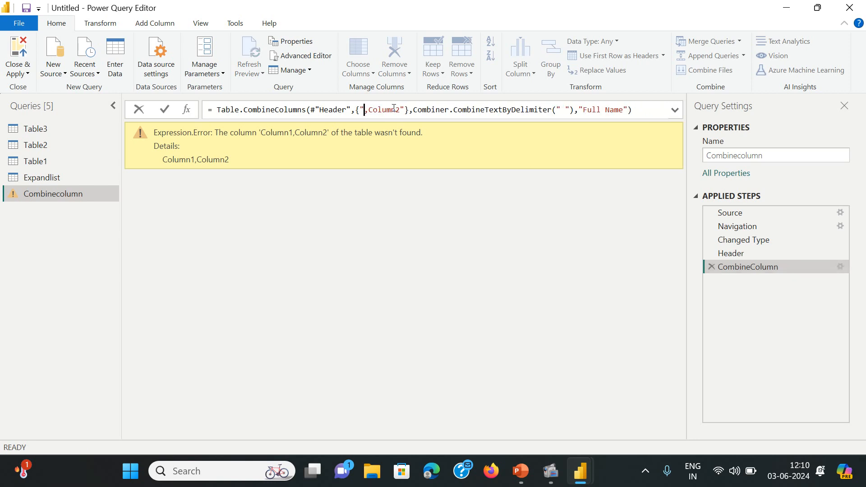
pyautogui.write('Fr')
pyautogui.write('ist')
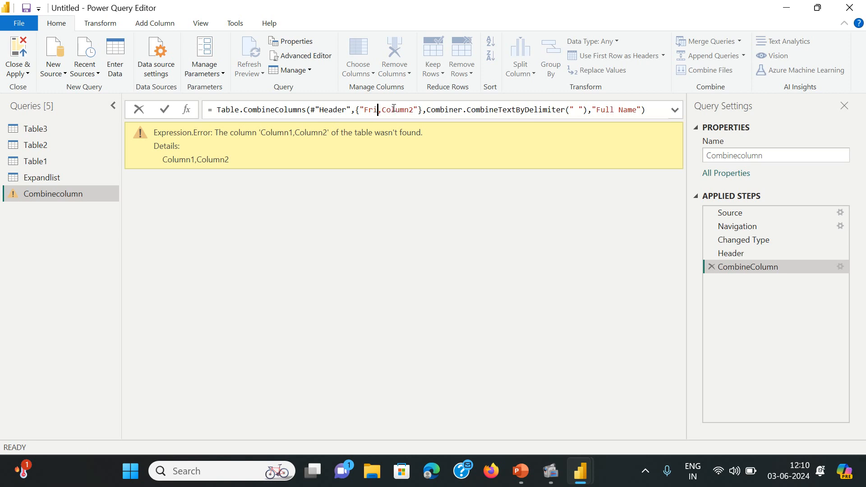
pyautogui.write('"')
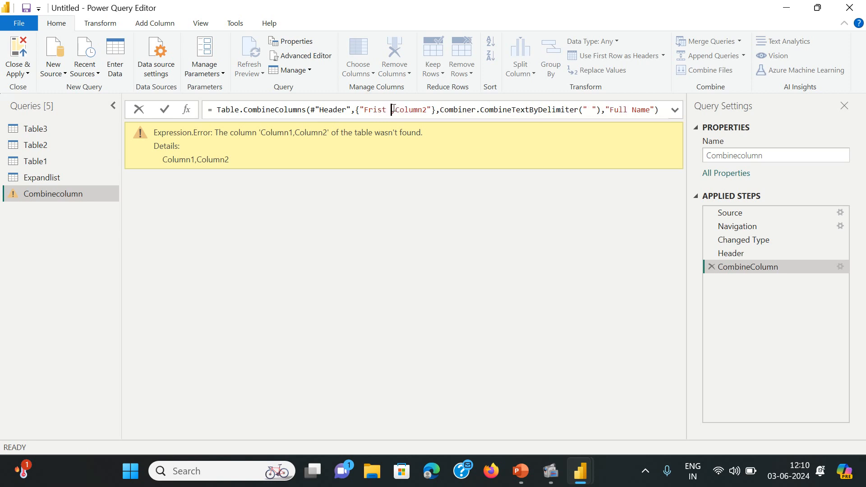
pyautogui.write('Name')
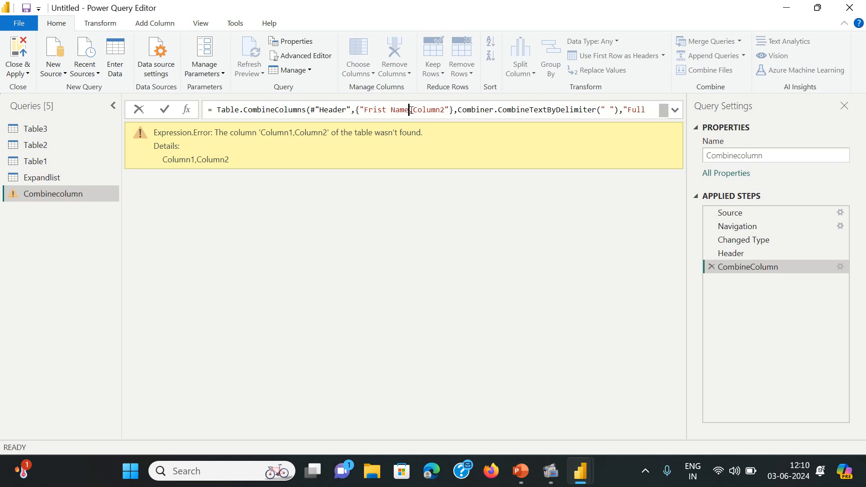
# Replace Column2 with Last Name in the CombineColumn step's source columns list and apply the formula.
pyautogui.doubleClick(444, 110)
pyautogui.press('BackSpace')
pyautogui.press('BackSpace')
pyautogui.press('BackSpace')
pyautogui.press('BackSpace')
pyautogui.press('BackSpace')
pyautogui.press('BackSpace')
pyautogui.press('BackSpace')
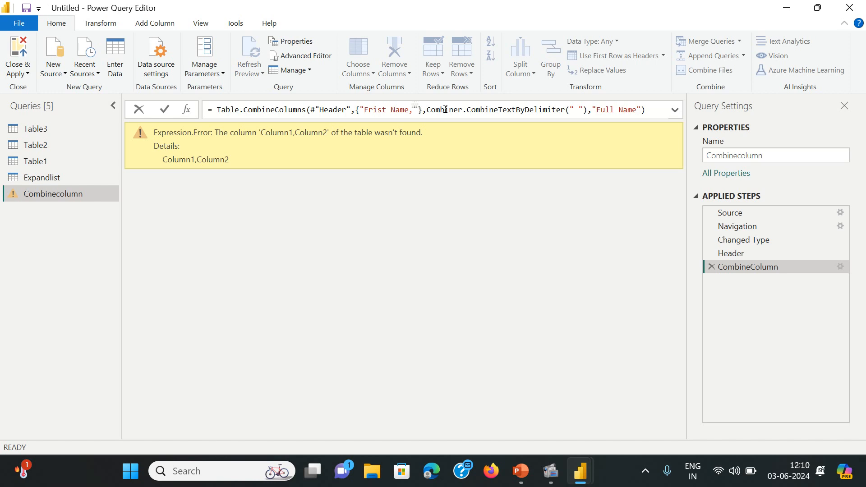
pyautogui.write('Last')
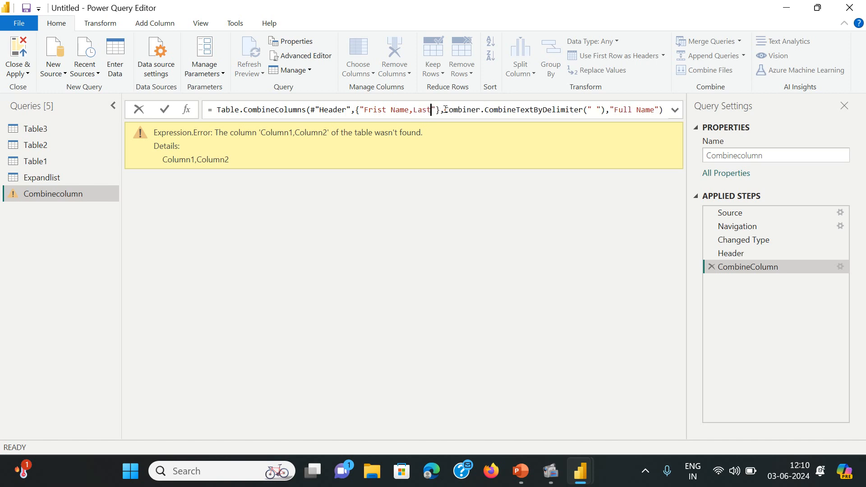
pyautogui.write(' Name')
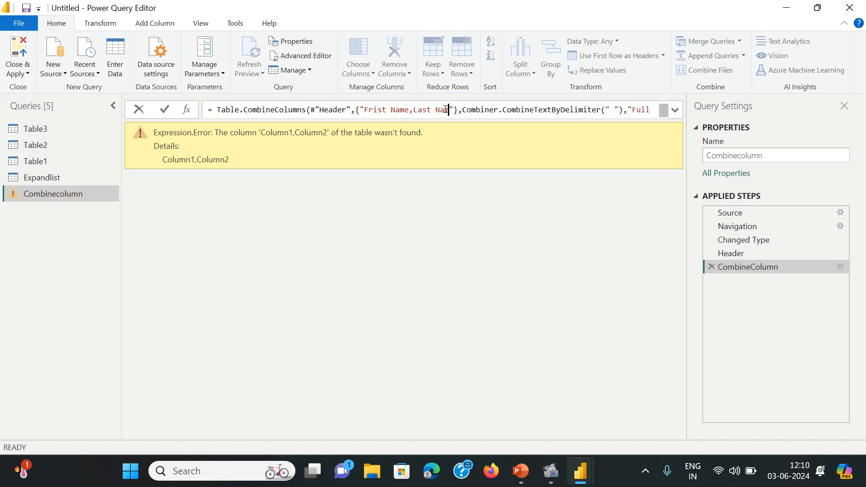
pyautogui.press('Return')
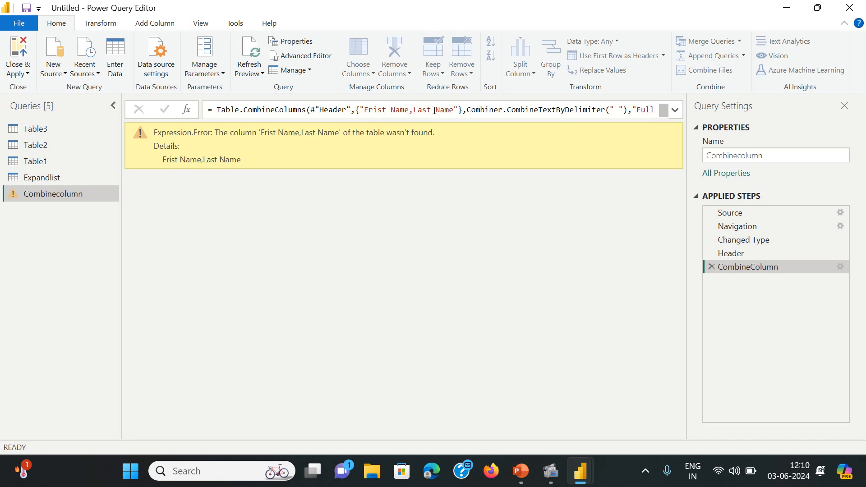
# Split the source columns list into the separately quoted names "Frist Name","Last Name" and apply the CombineColumn formula.
pyautogui.click(409, 110)
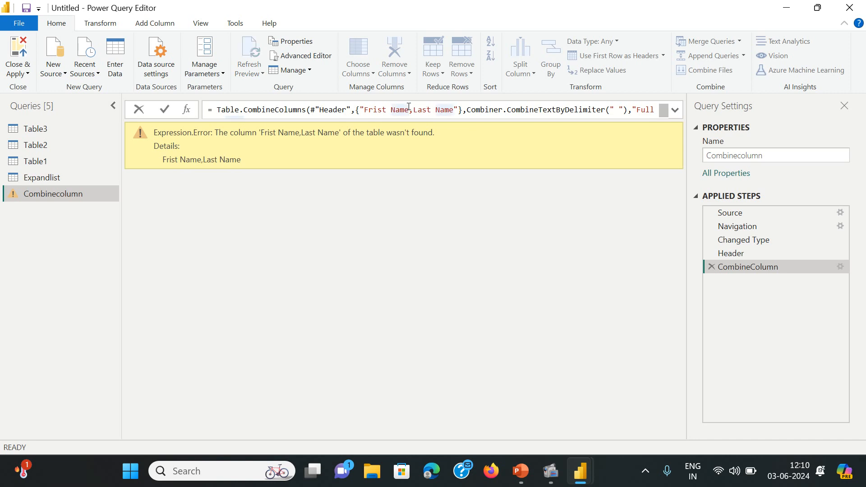
pyautogui.write('",')
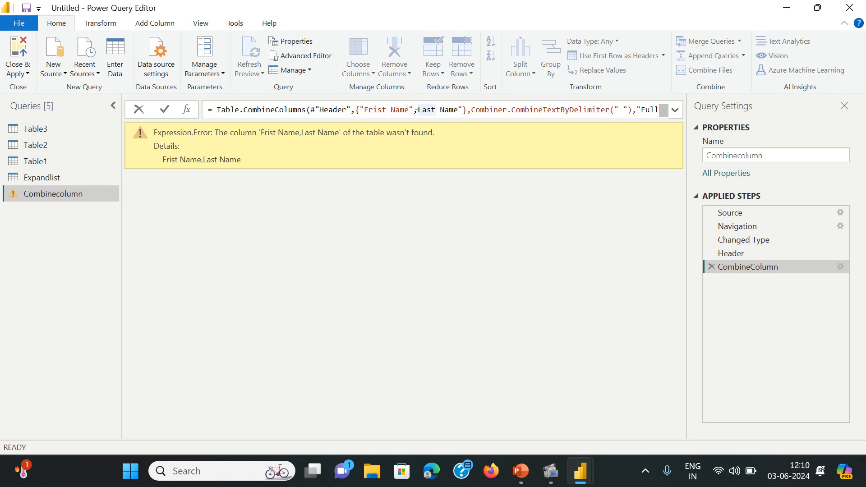
pyautogui.write('"')
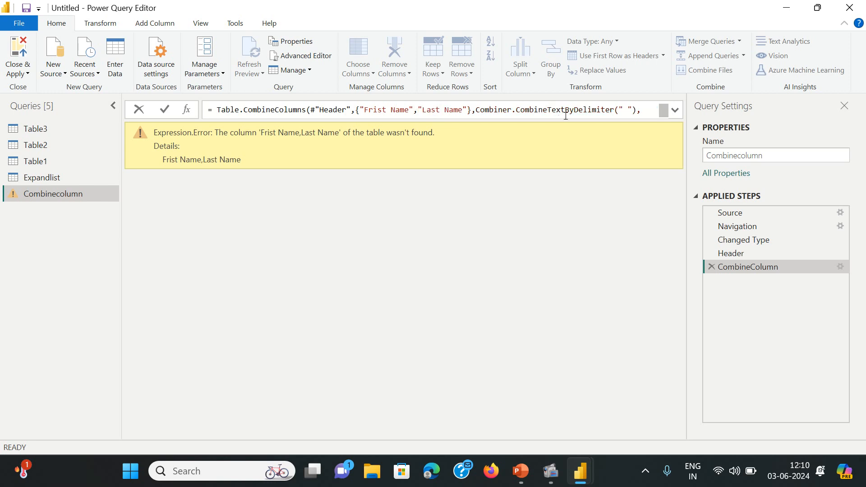
pyautogui.moveTo(566, 115)
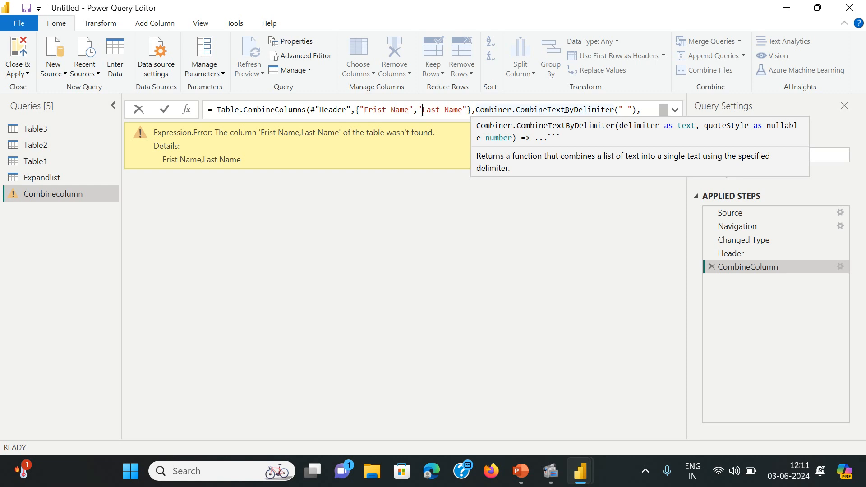
pyautogui.press('Return')
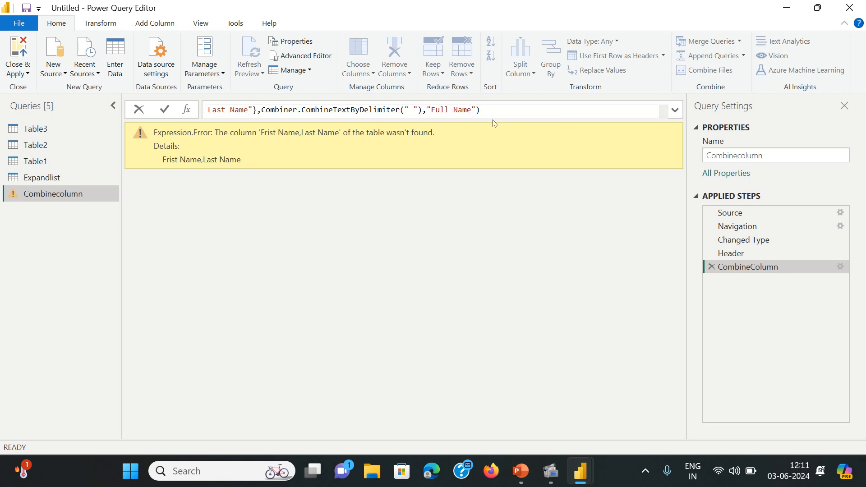
pyautogui.press('BackSpace')
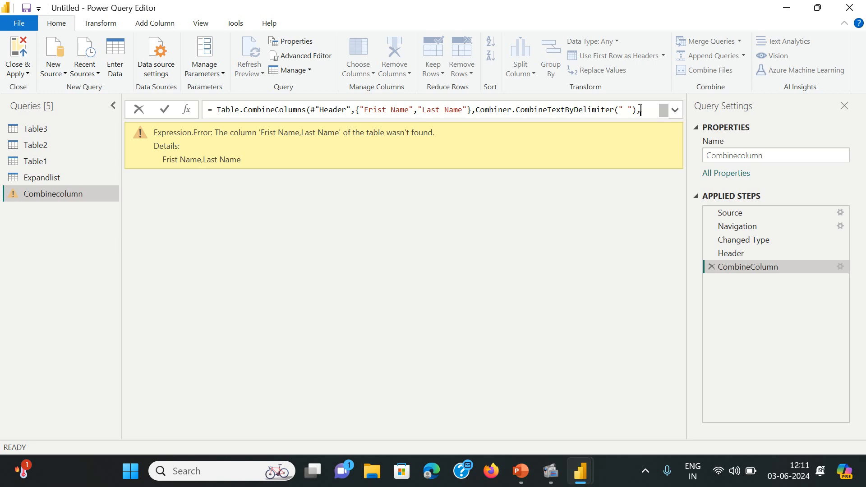
pyautogui.press('Right')
pyautogui.press('Right')
pyautogui.press('Right')
pyautogui.press('Right')
pyautogui.press('Right')
pyautogui.press('Right')
pyautogui.press('Right')
pyautogui.press('Right')
pyautogui.press('Right')
pyautogui.press('Right')
pyautogui.press('Right')
pyautogui.press('Right')
pyautogui.press('Return')
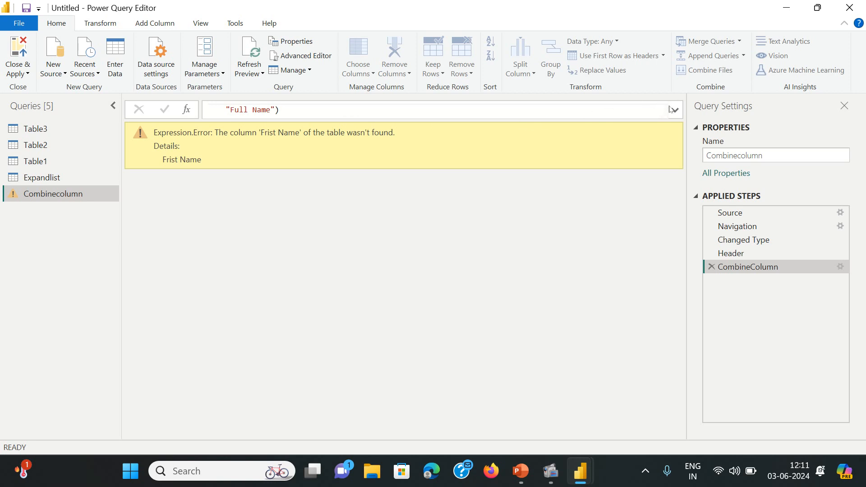
# Review the Combinecolumn query's M code without changing it, and delete the CombineColumn applied step.
pyautogui.click(304, 56)
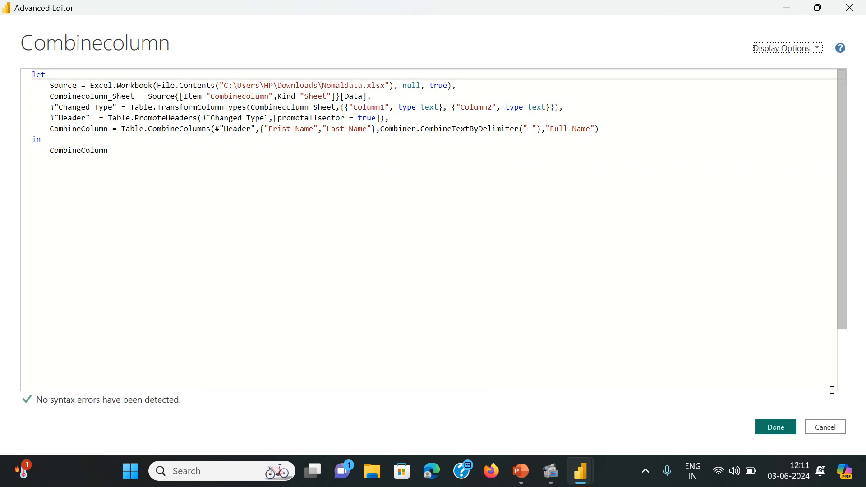
pyautogui.click(833, 430)
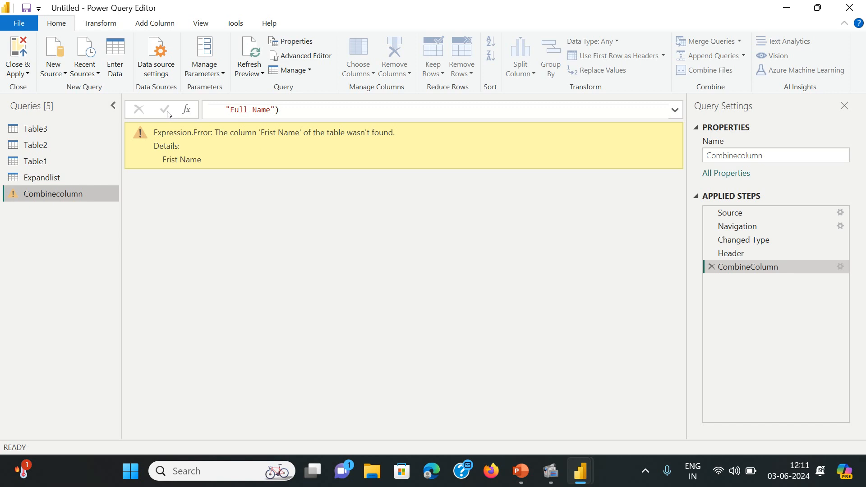
pyautogui.click(712, 267)
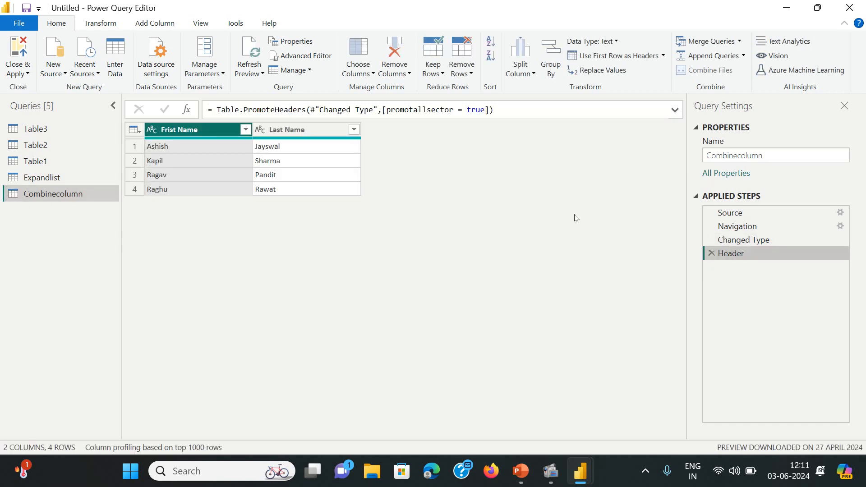
# Rename the Frist Name column to Frist in the Combinecolumn query.
pyautogui.rightClick(220, 132)
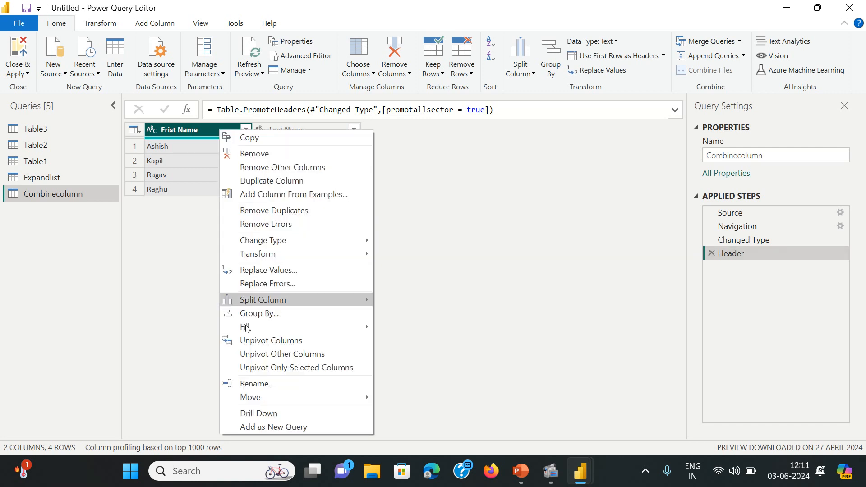
pyautogui.click(266, 382)
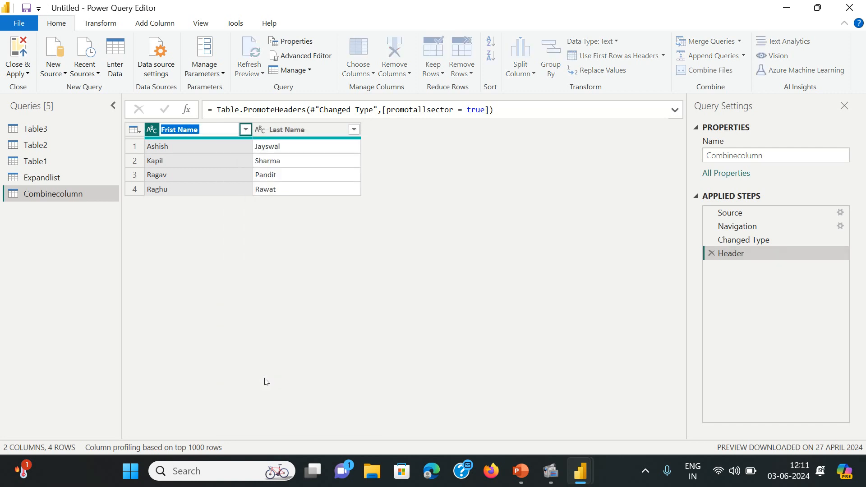
pyautogui.click(179, 130)
pyautogui.press('BackSpace')
pyautogui.press('BackSpace')
pyautogui.press('BackSpace')
pyautogui.press('BackSpace')
pyautogui.press('BackSpace')
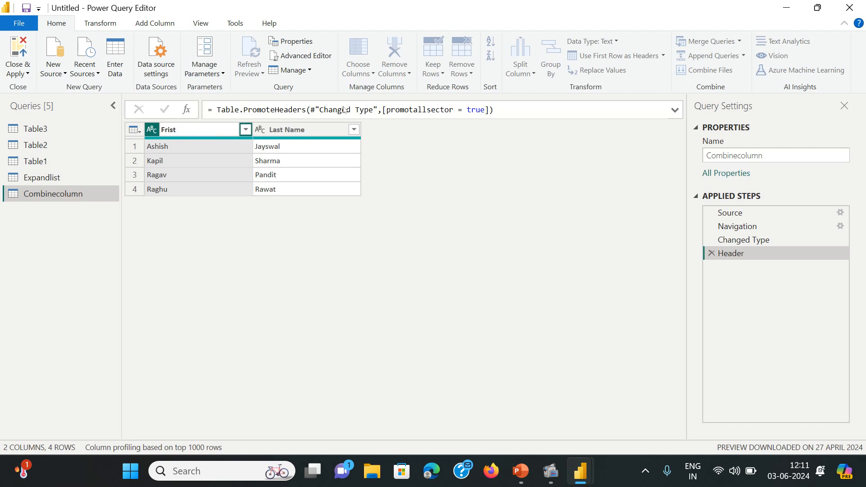
pyautogui.click(341, 256)
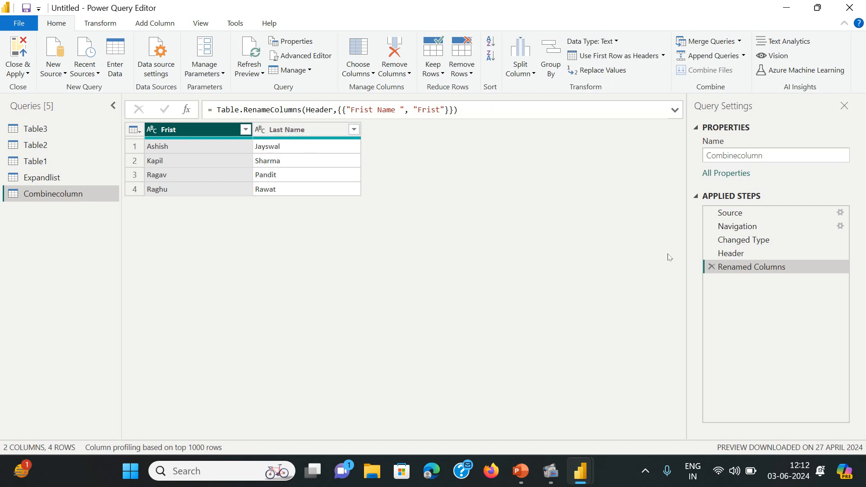
# Rename the Last Name column to Last in the Combinecolumn query.
pyautogui.click(295, 129)
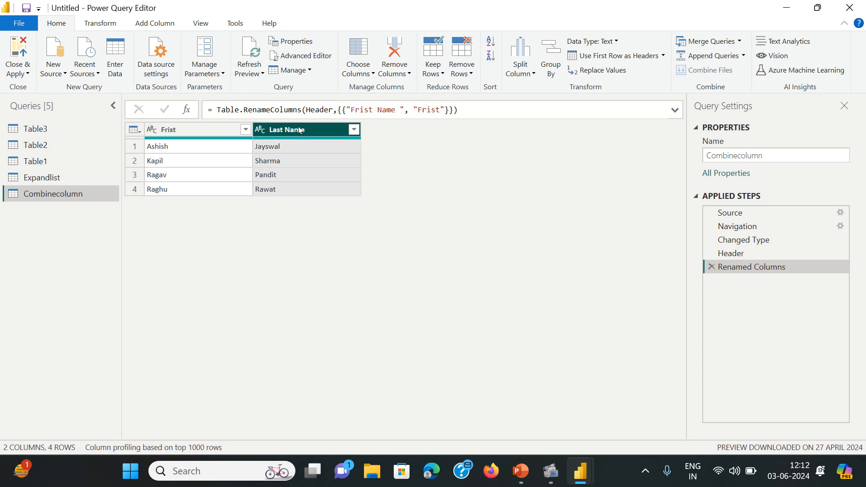
pyautogui.rightClick(299, 130)
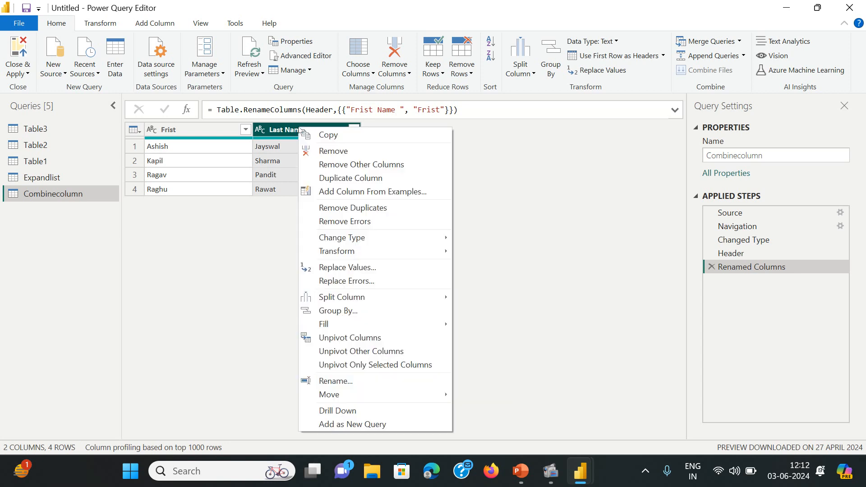
pyautogui.click(370, 380)
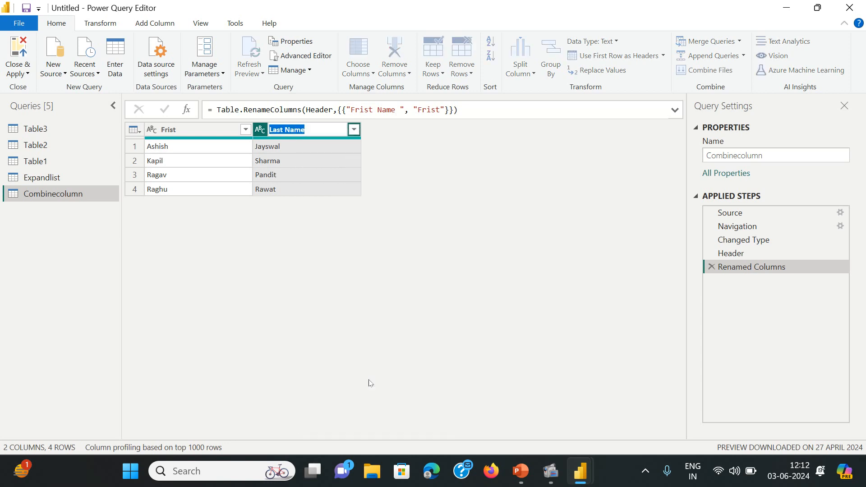
pyautogui.click(325, 131)
pyautogui.press('BackSpace')
pyautogui.press('BackSpace')
pyautogui.press('BackSpace')
pyautogui.press('BackSpace')
pyautogui.press('BackSpace')
pyautogui.press('Return')
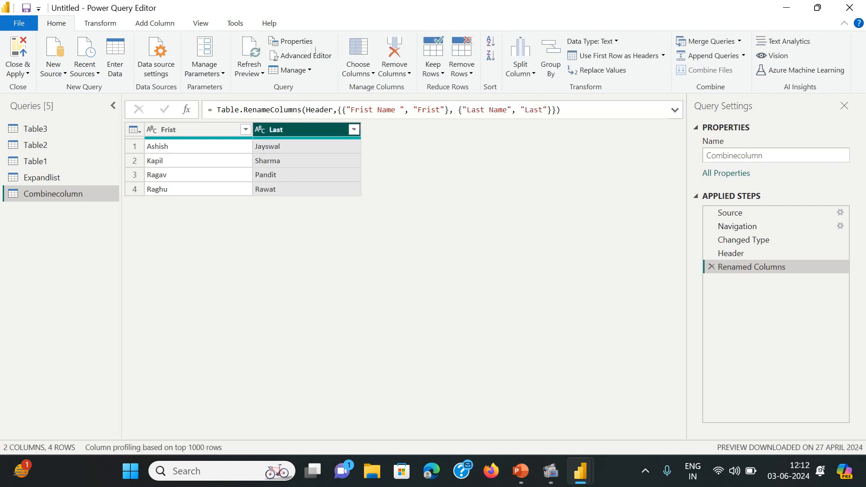
# In the Combinecolumn query's M code, end the Renamed Columns line with a comma and start a new line with Combine.
pyautogui.click(294, 57)
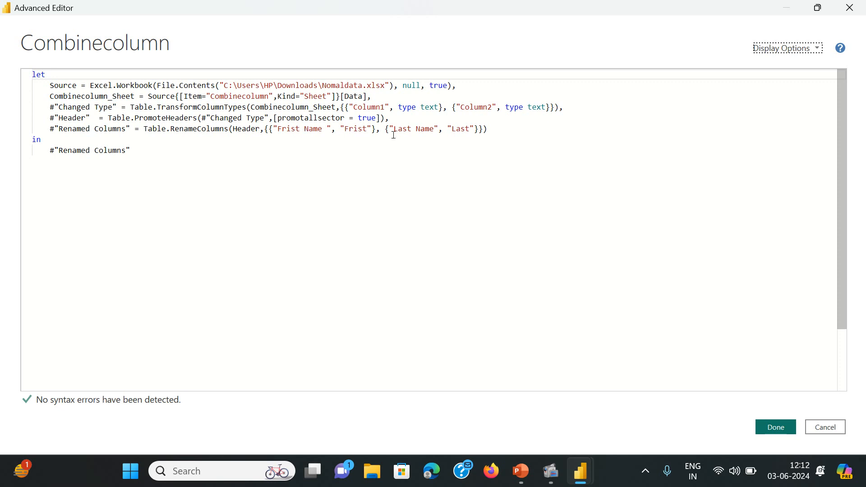
pyautogui.click(488, 129)
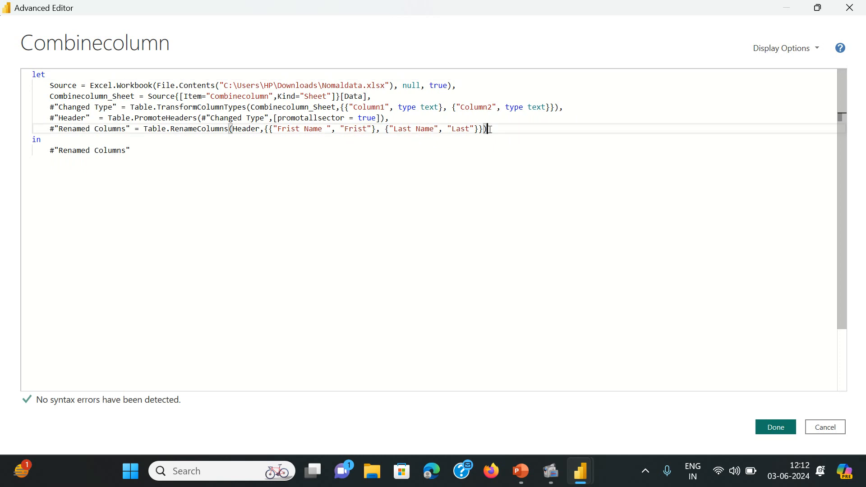
pyautogui.write(',')
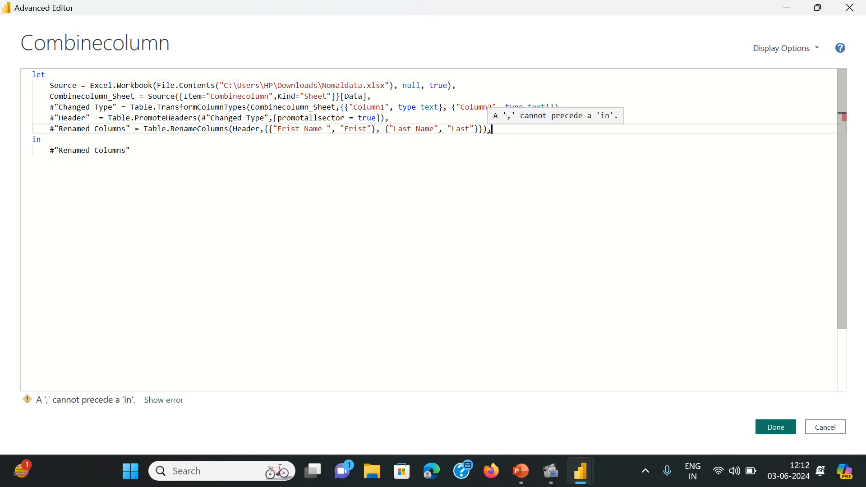
pyautogui.press('Return')
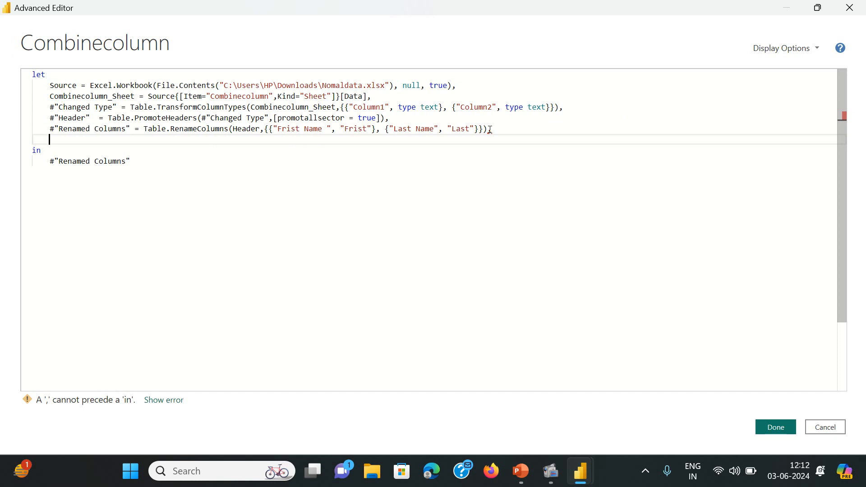
pyautogui.write('Combi')
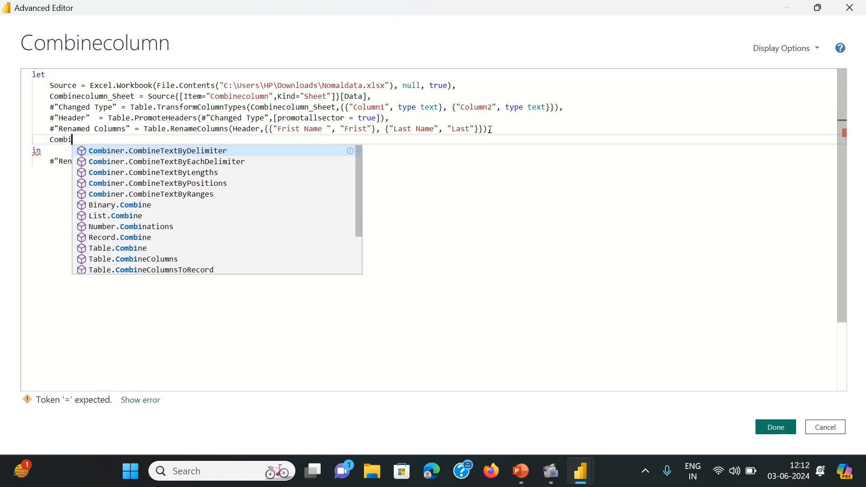
pyautogui.write('ne')
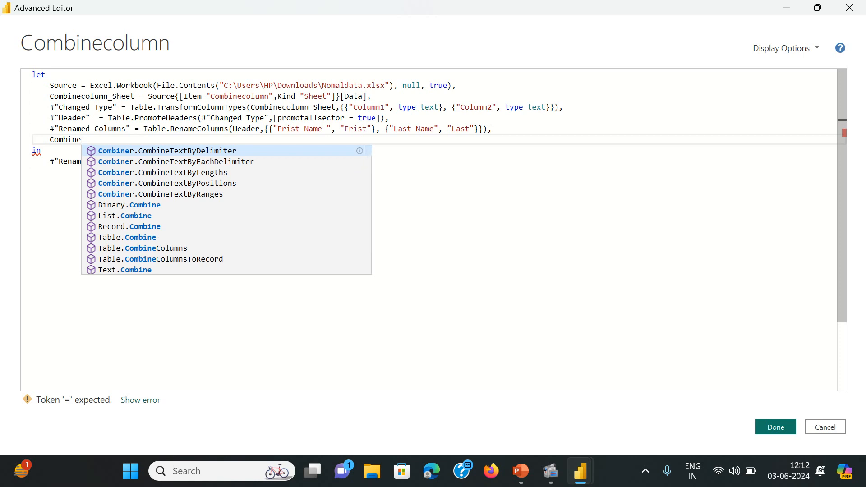
# Turn the new step's name into the quoted identifier #"Combine" and begin its expression with = Table.
pyautogui.press('Escape')
pyautogui.press('Left')
pyautogui.press('Left')
pyautogui.press('Left')
pyautogui.press('Left')
pyautogui.press('Left')
pyautogui.press('Left')
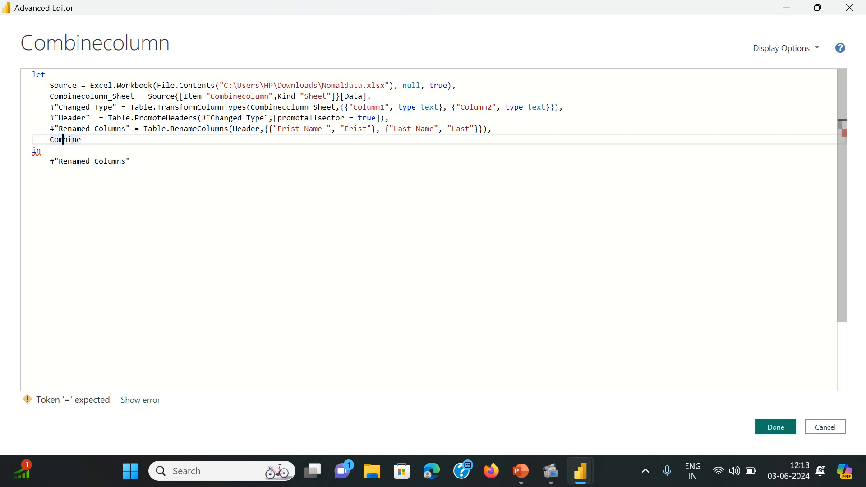
pyautogui.press('Left')
pyautogui.write('#"')
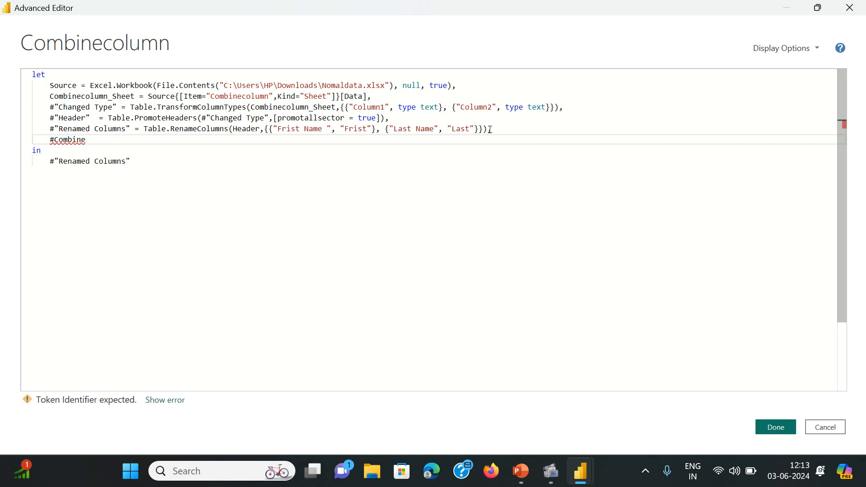
pyautogui.press('Right')
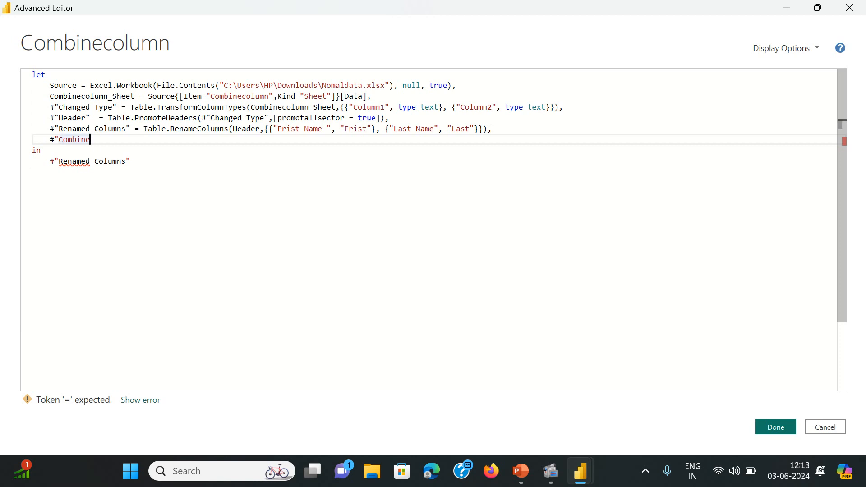
pyautogui.press('End')
pyautogui.write('" = Table')
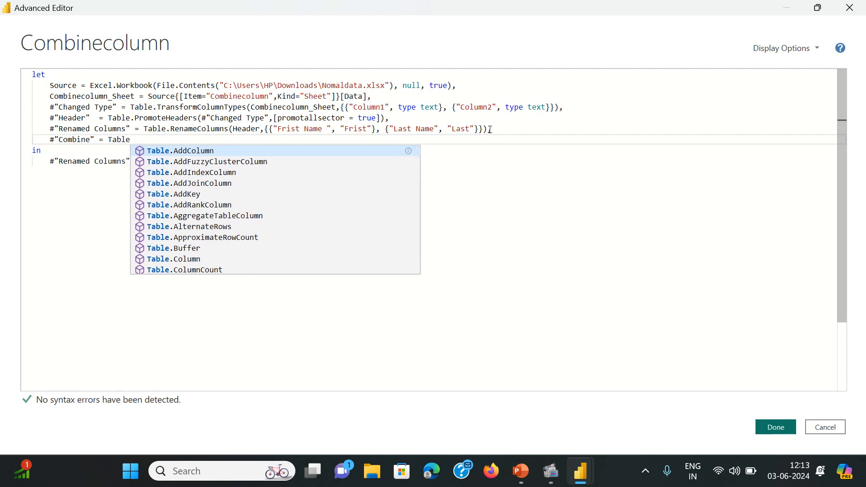
# Complete the function as Table.CombineColumns and give it #"Renamed Columns" as the table argument, followed by a comma.
pyautogui.write('.')
pyautogui.write('Comb')
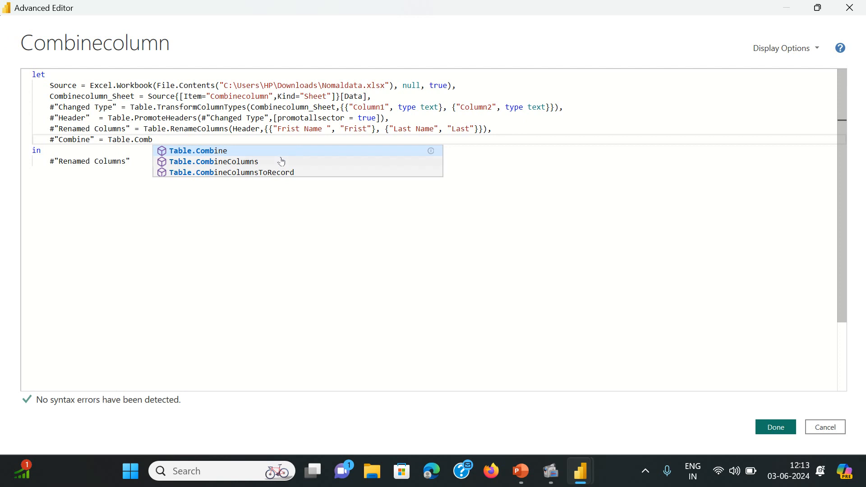
pyautogui.click(282, 158)
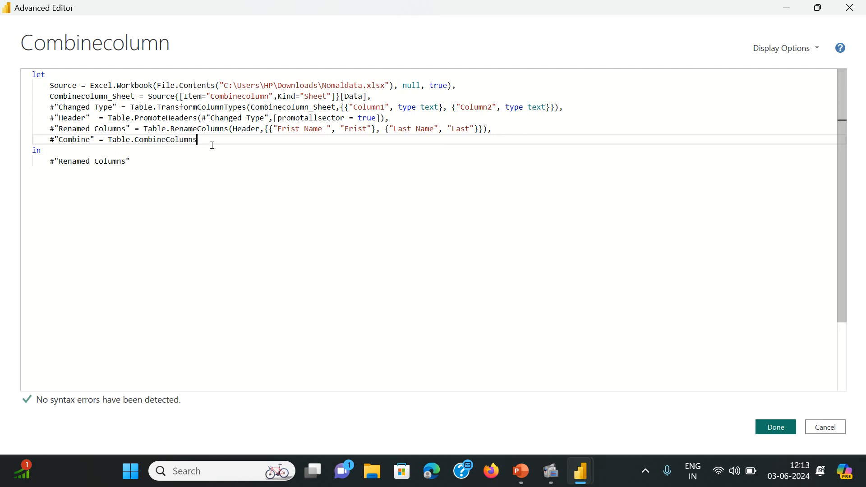
pyautogui.write('(')
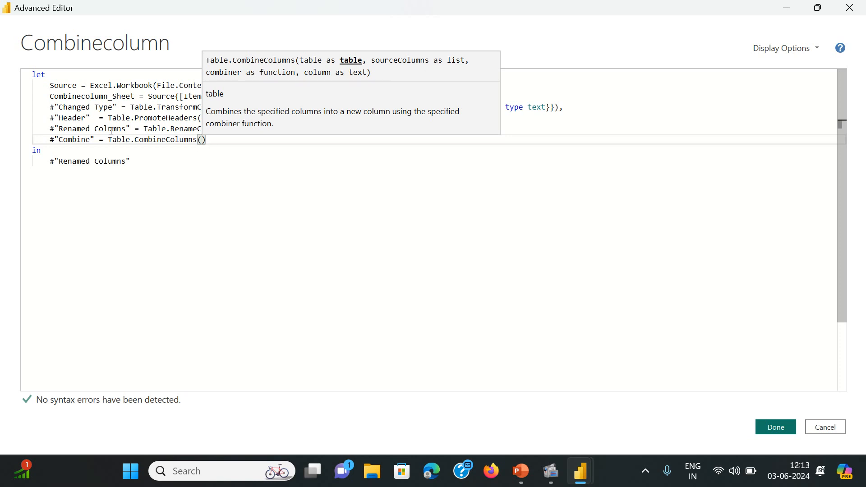
pyautogui.moveTo(50, 128); pyautogui.dragTo(130, 129)
pyautogui.hotkey('ctrl', 'c')
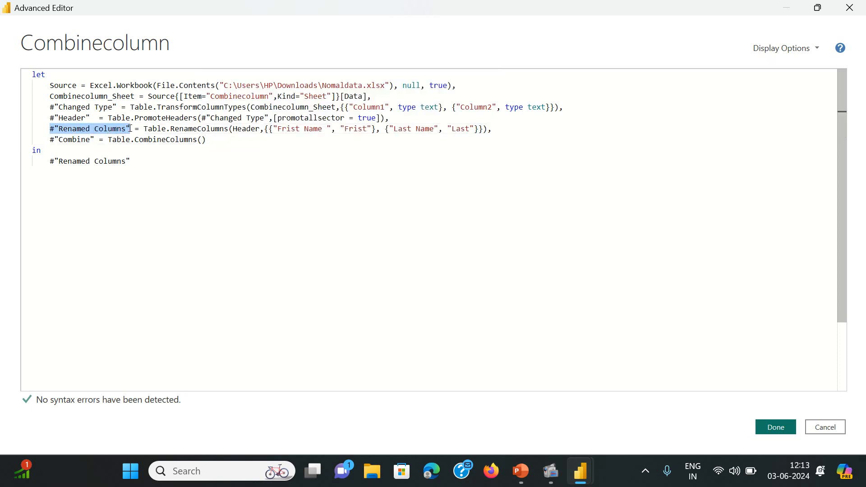
pyautogui.click(201, 139)
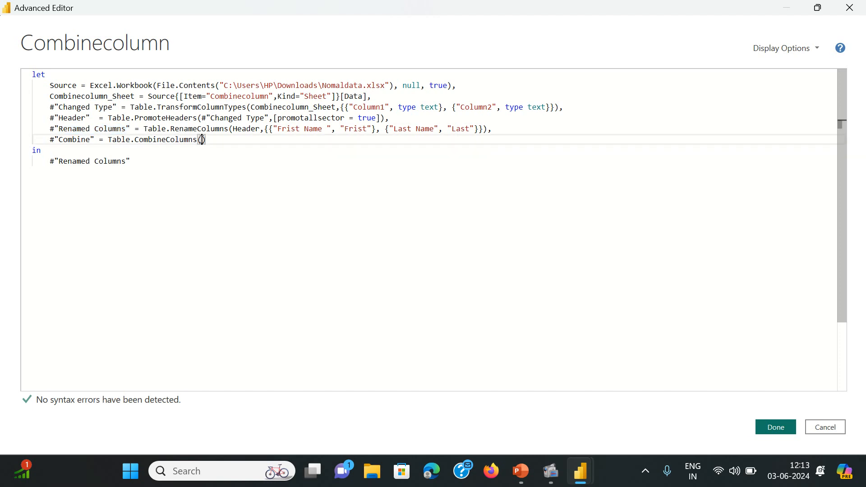
pyautogui.hotkey('ctrl', 'v')
pyautogui.write(',')
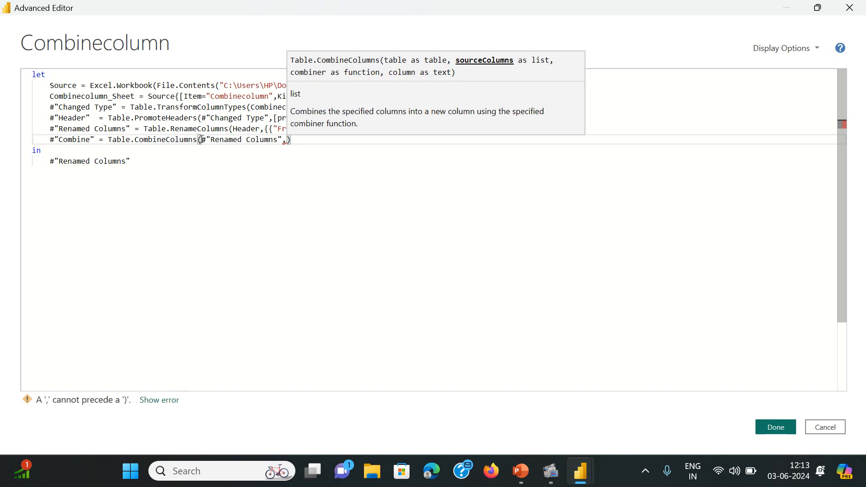
# Enter the list {"Frist","Last"} as the source columns argument of Table.CombineColumns.
pyautogui.write(';')
pyautogui.press('BackSpace')
pyautogui.write('{')
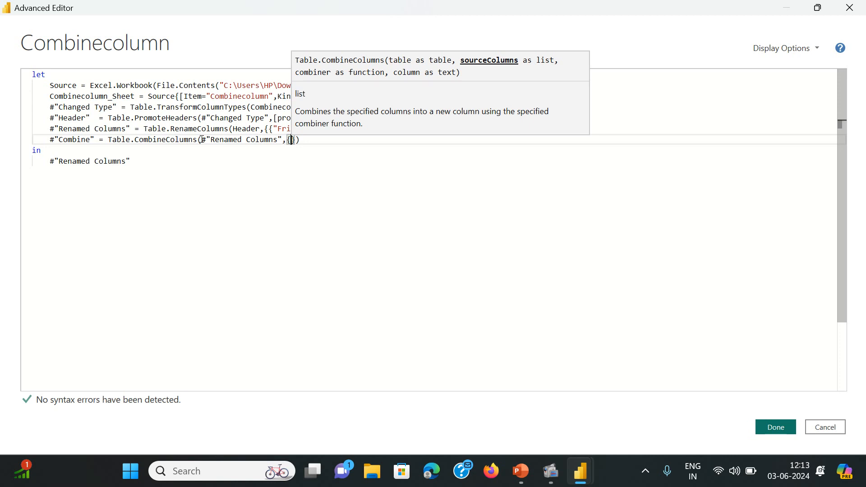
pyautogui.write('"')
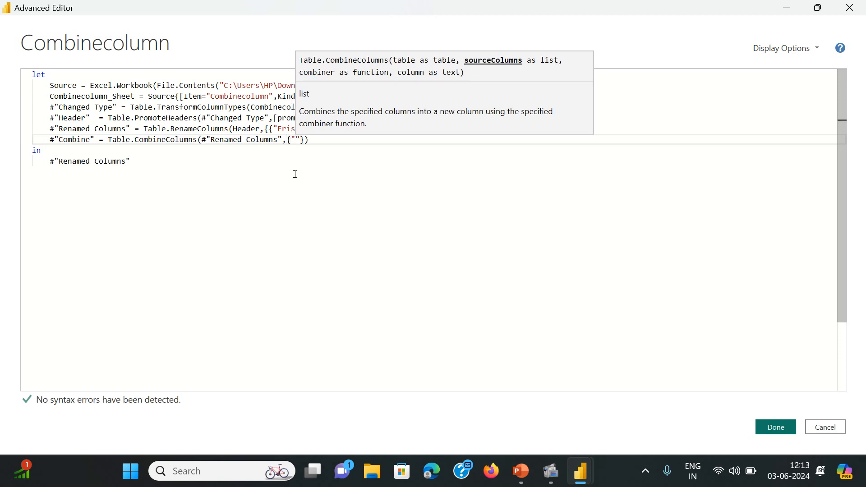
pyautogui.write('Frist')
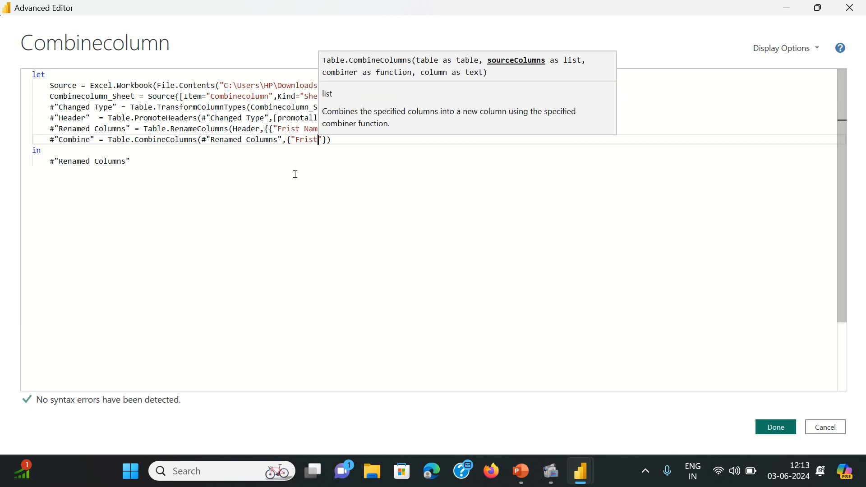
pyautogui.press('Right')
pyautogui.write(',"l')
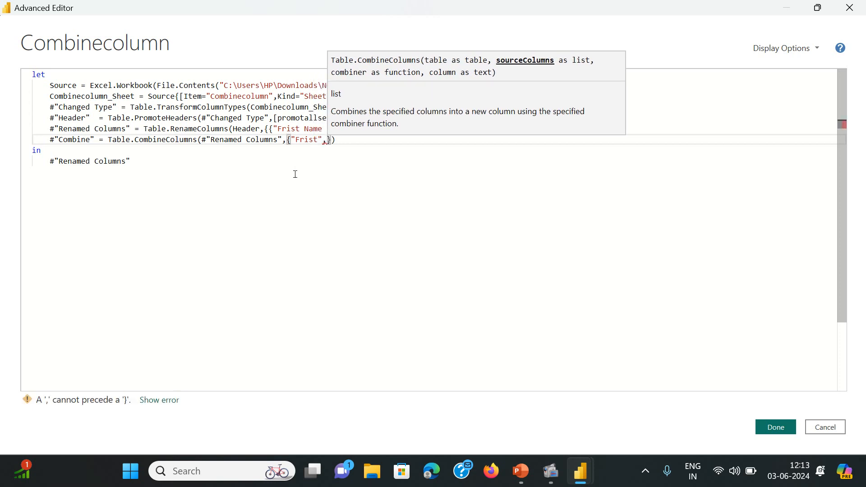
pyautogui.write('ast')
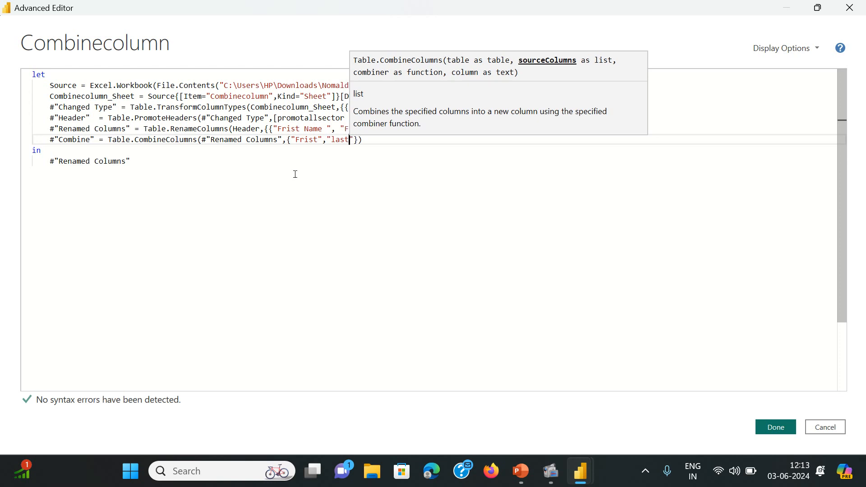
pyautogui.press('Left')
pyautogui.press('Left')
pyautogui.press('Left')
pyautogui.press('BackSpace')
pyautogui.write('L')
pyautogui.press('Right')
pyautogui.press('Right')
pyautogui.press('Right')
pyautogui.press('Right')
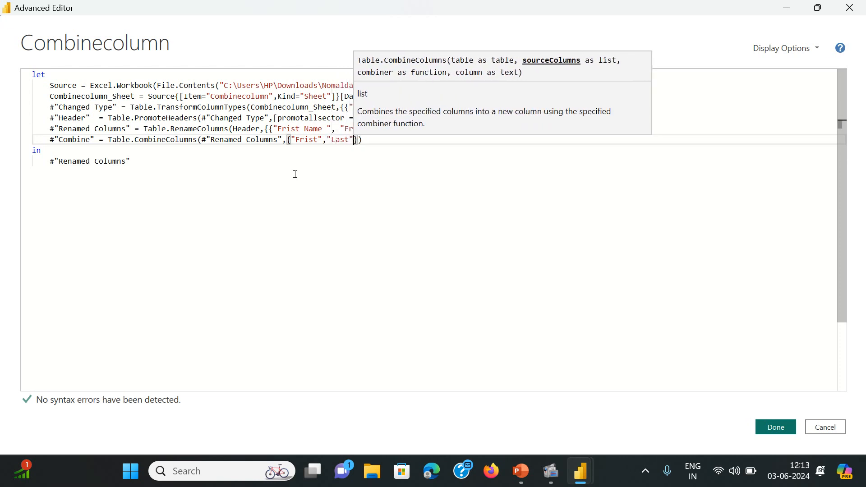
pyautogui.press('Right')
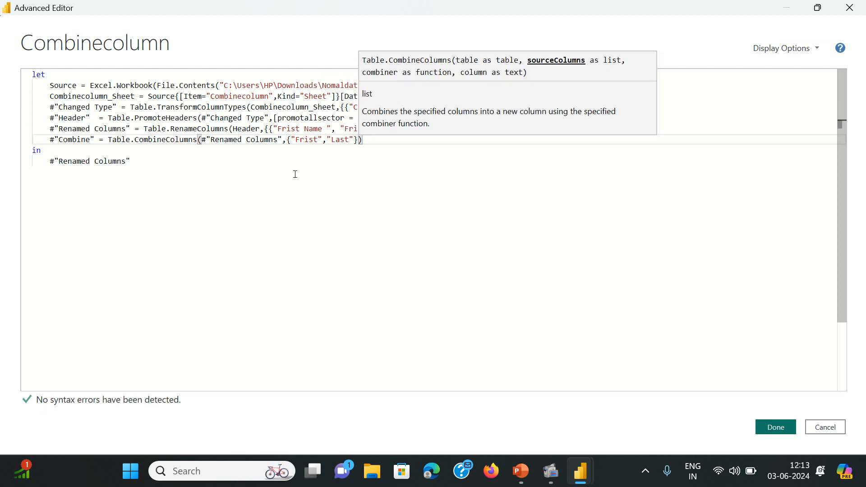
# Add Combiner.CombineTextByDelimiter with a single space " " as the combiner argument.
pyautogui.write(',')
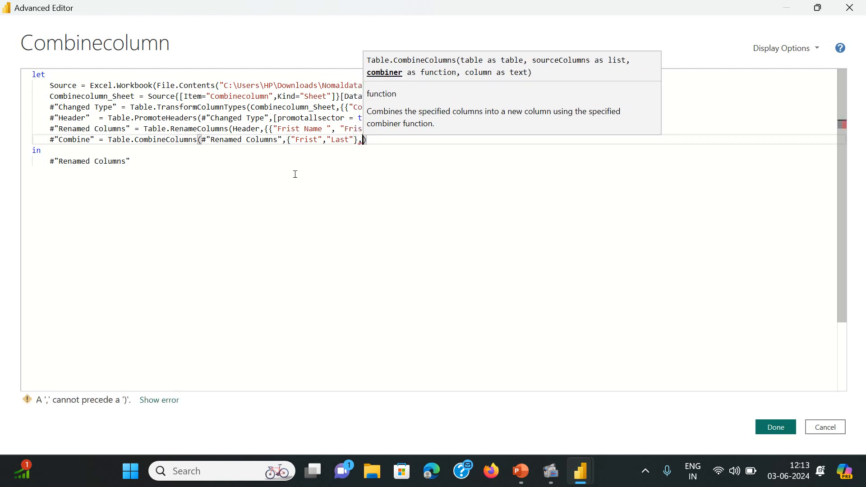
pyautogui.write('Combun')
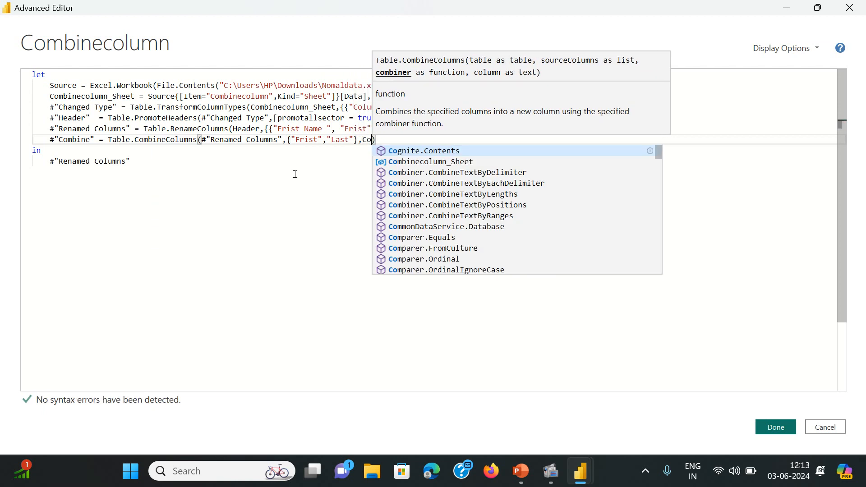
pyautogui.press('BackSpace')
pyautogui.press('BackSpace')
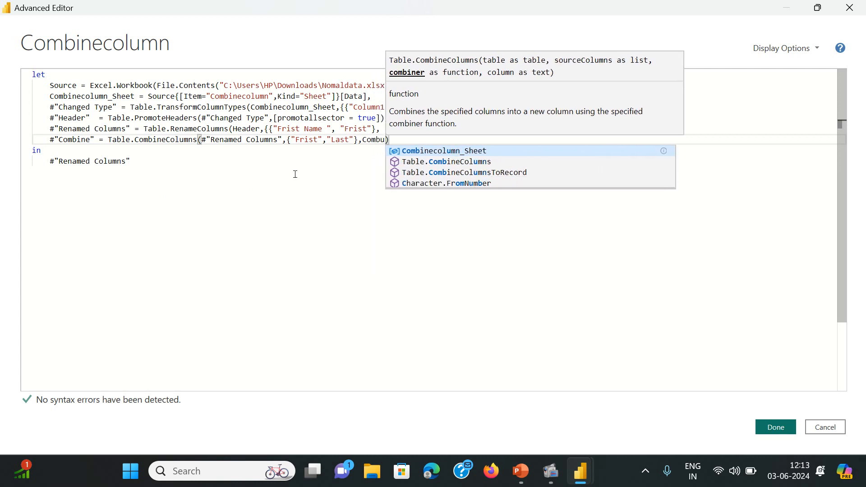
pyautogui.write('ine')
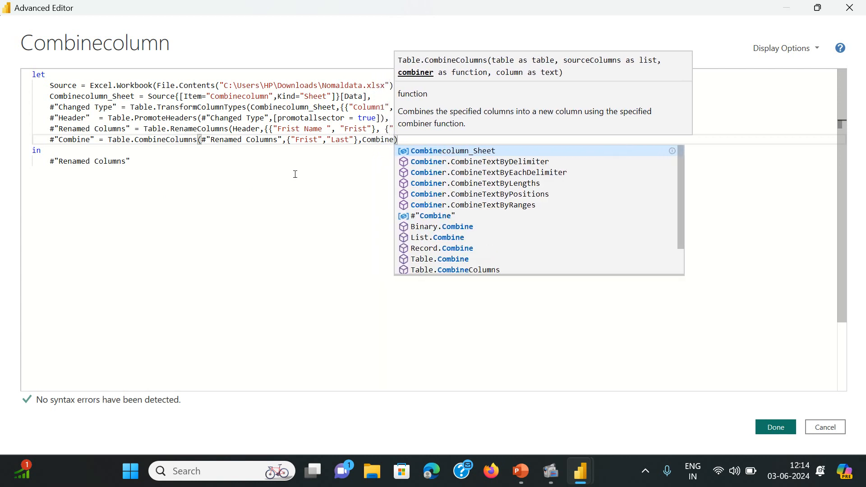
pyautogui.click(453, 162)
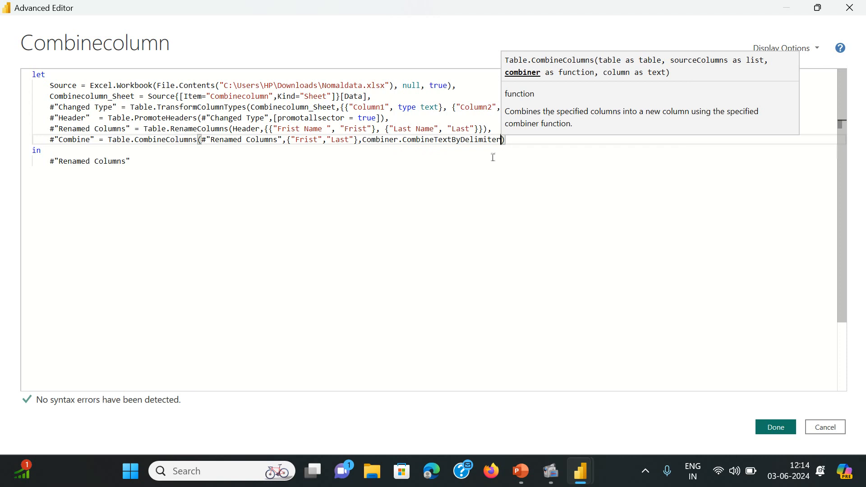
pyautogui.write('(')
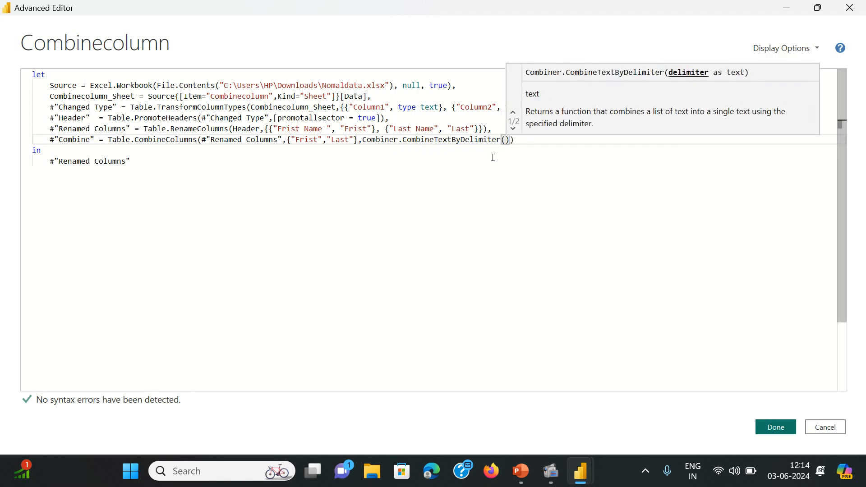
pyautogui.write('"')
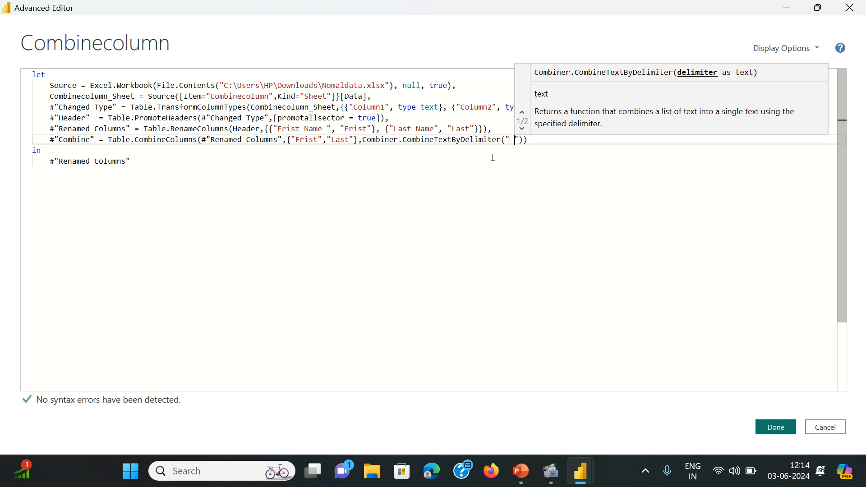
pyautogui.press('Right')
pyautogui.press('Right')
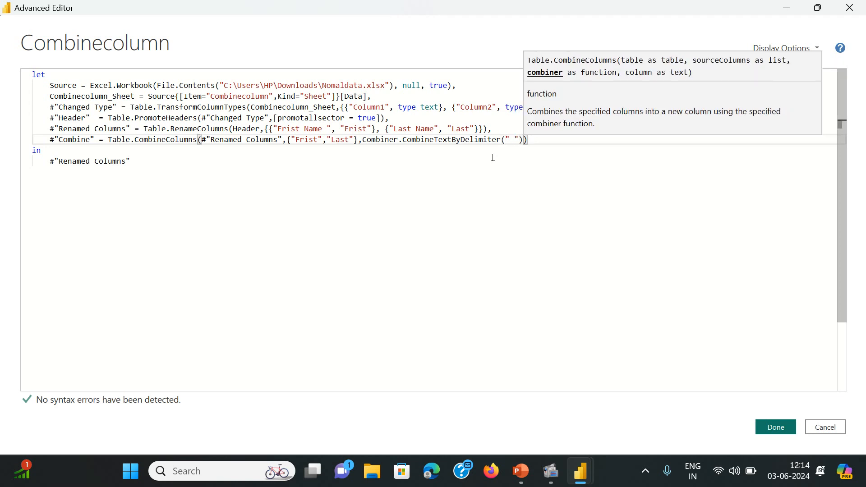
# Add "Full Name" as the new column name, the last argument of Table.CombineColumns.
pyautogui.write(',""')
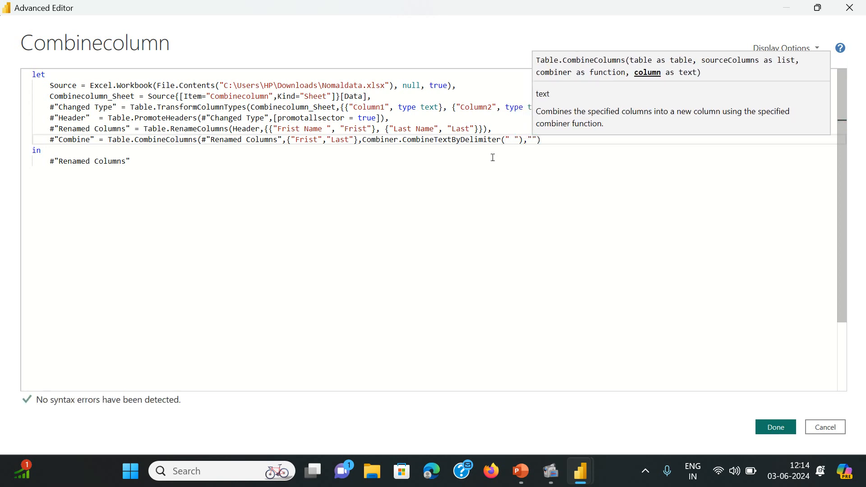
pyautogui.write('Full ')
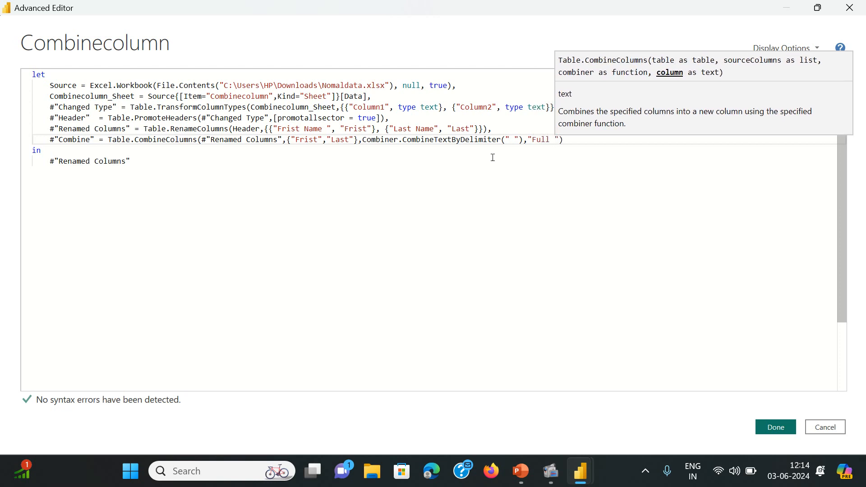
pyautogui.write('Name')
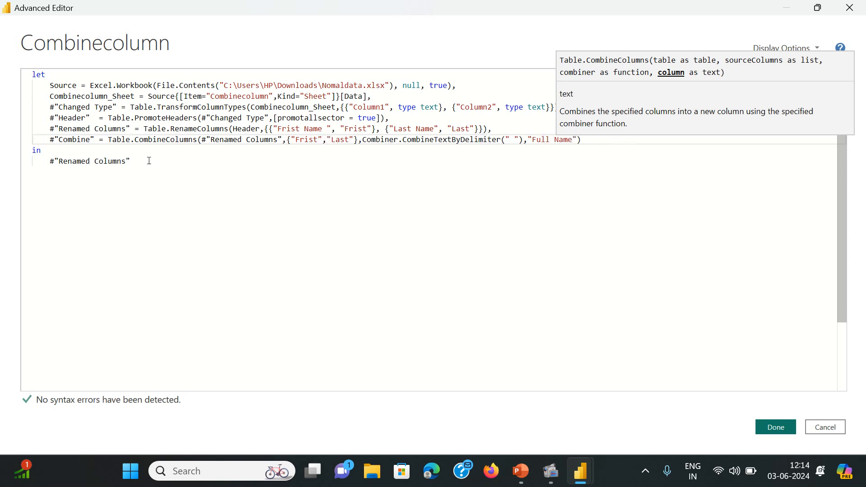
# Make the Combinecolumn query return #"Combine" instead of #"Renamed Columns" and apply the edited code.
pyautogui.click(129, 161)
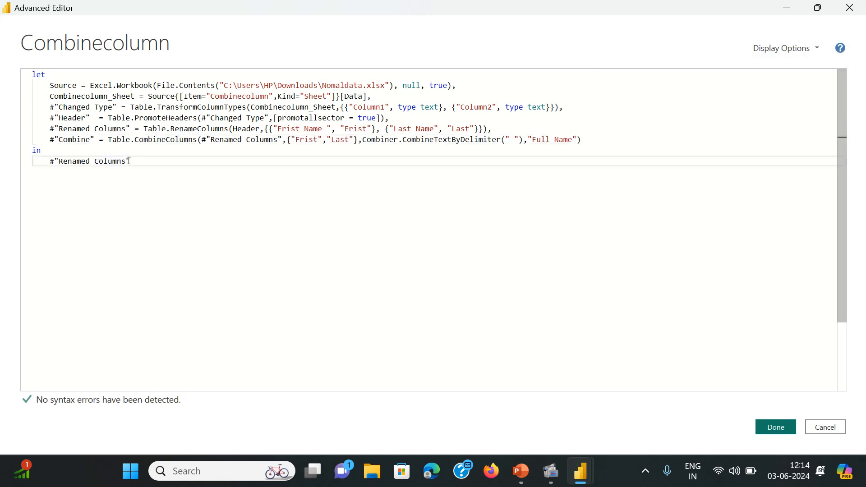
pyautogui.press('BackSpace')
pyautogui.press('BackSpace')
pyautogui.press('BackSpace')
pyautogui.press('BackSpace')
pyautogui.press('BackSpace')
pyautogui.press('BackSpace')
pyautogui.press('BackSpace')
pyautogui.press('BackSpace')
pyautogui.press('BackSpace')
pyautogui.press('BackSpace')
pyautogui.press('BackSpace')
pyautogui.press('BackSpace')
pyautogui.press('BackSpace')
pyautogui.press('BackSpace')
pyautogui.press('BackSpace')
pyautogui.write('Combine')
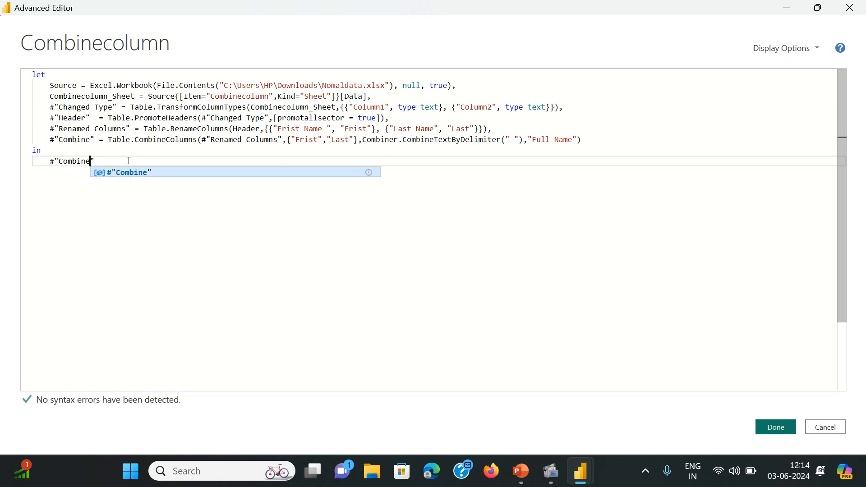
pyautogui.click(137, 173)
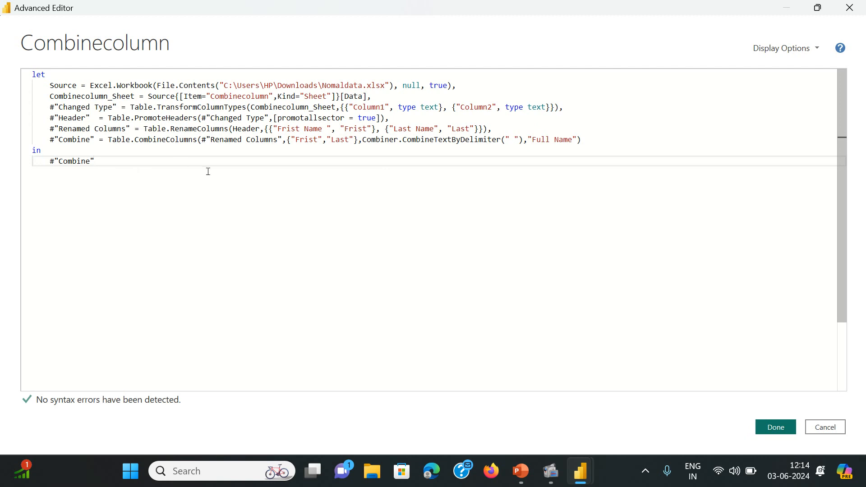
pyautogui.click(775, 427)
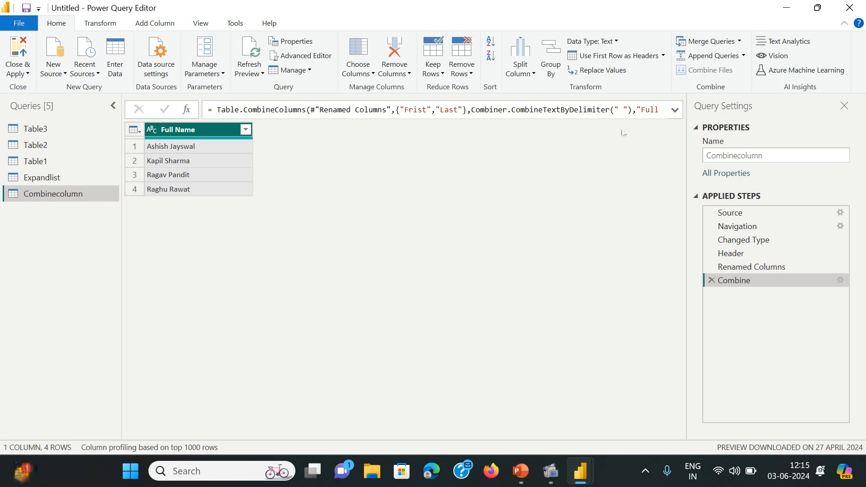
# Change the delimiter in the Combine step's CombineTextByDelimiter formula to a comma and apply it.
pyautogui.click(623, 110)
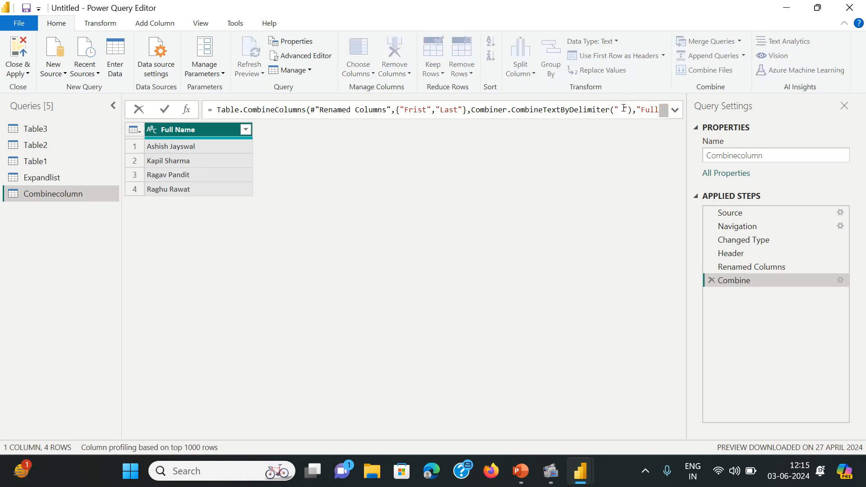
pyautogui.press('BackSpace')
pyautogui.write(',')
pyautogui.press('Return')
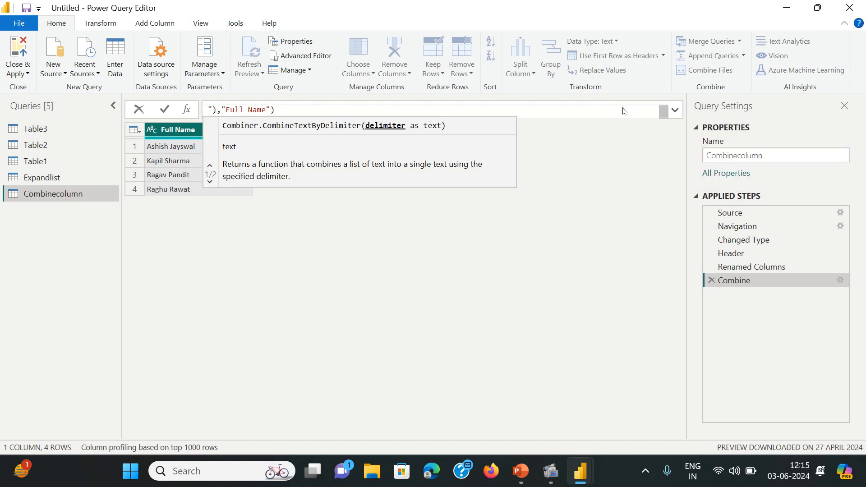
pyautogui.press('BackSpace')
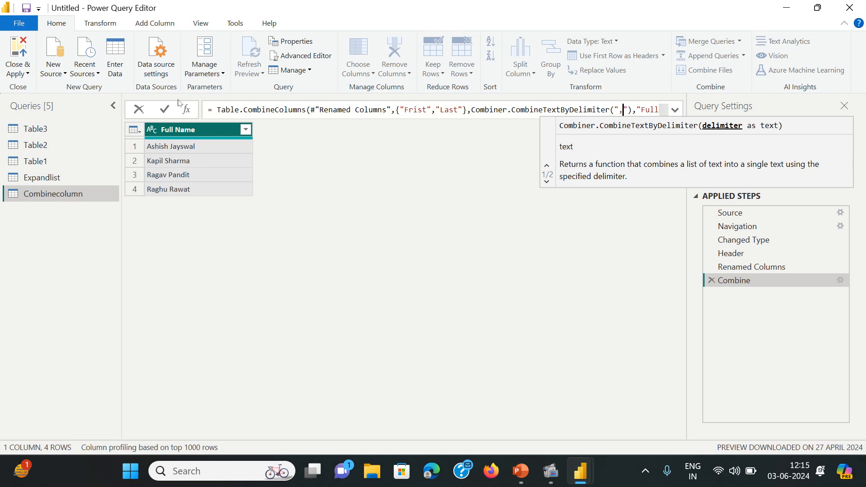
pyautogui.click(163, 111)
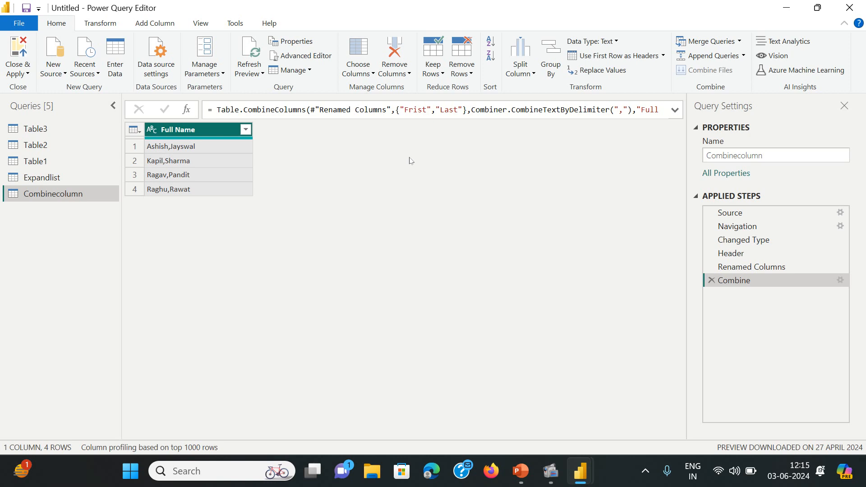
# Set the Combine step's delimiter back to a single space and apply the formula.
pyautogui.click(624, 109)
pyautogui.press('BackSpace')
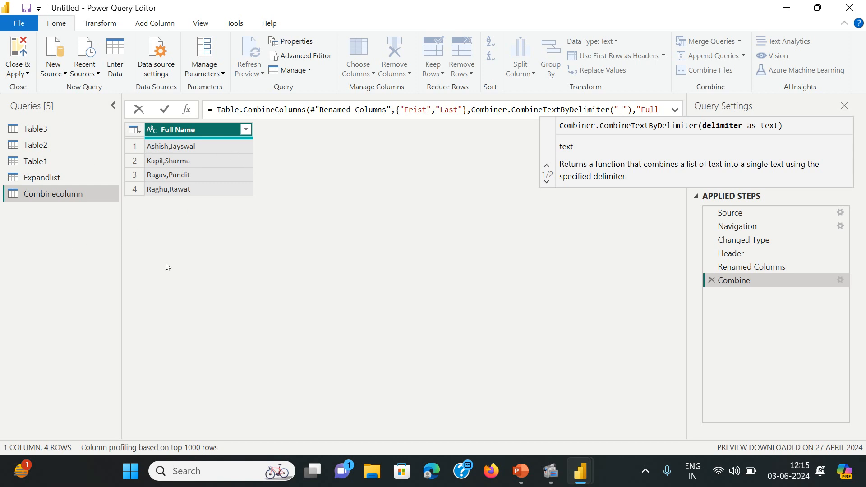
pyautogui.press('Return')
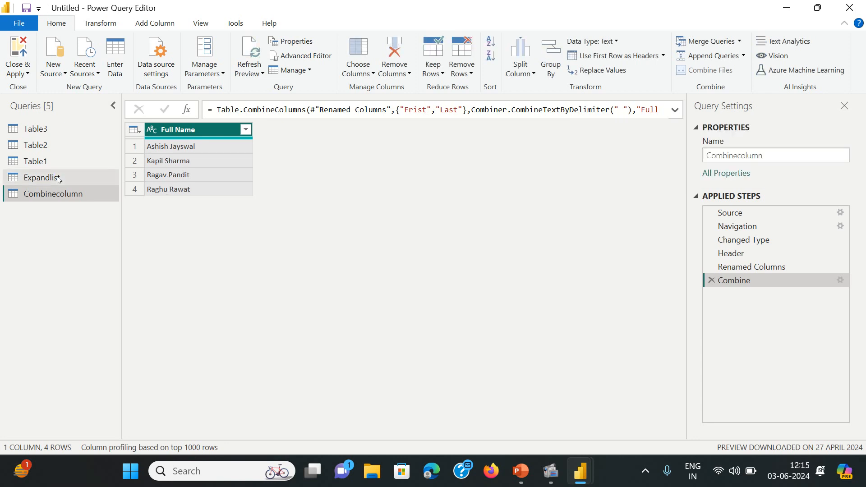
# Switch to the Expandlist query, dismiss its preview age notice and open its M code in the Advanced Editor.
pyautogui.click(58, 179)
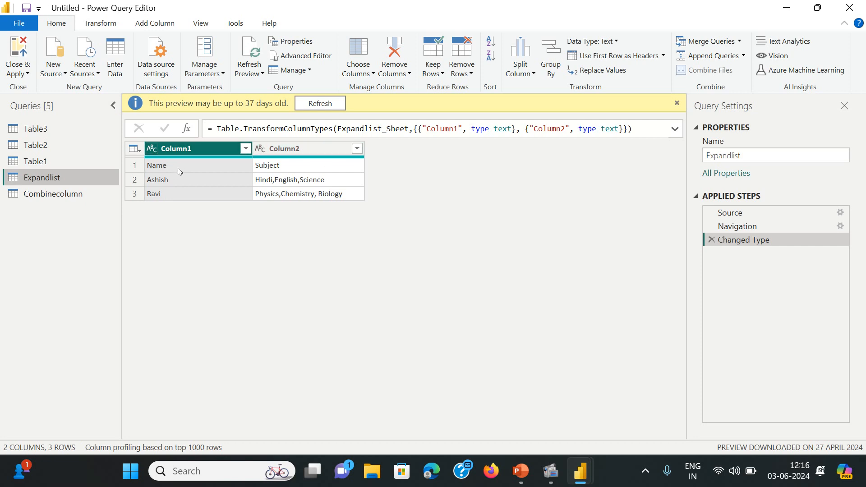
pyautogui.click(641, 131)
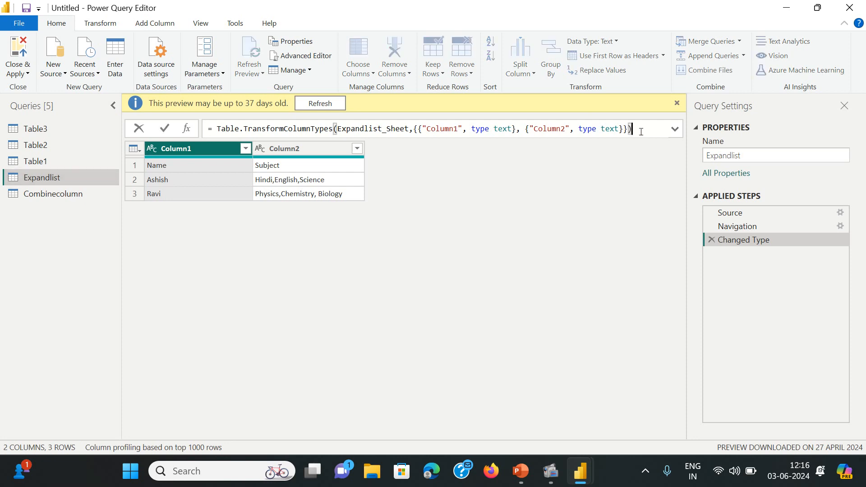
pyautogui.press('Return')
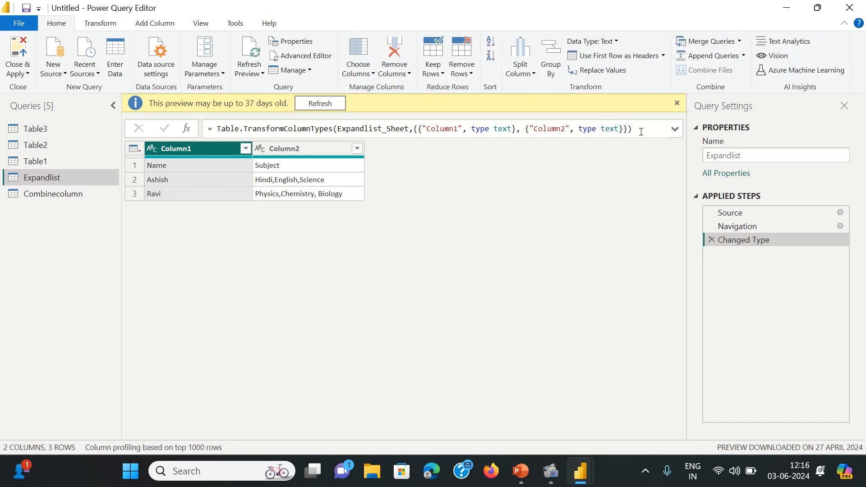
pyautogui.click(677, 104)
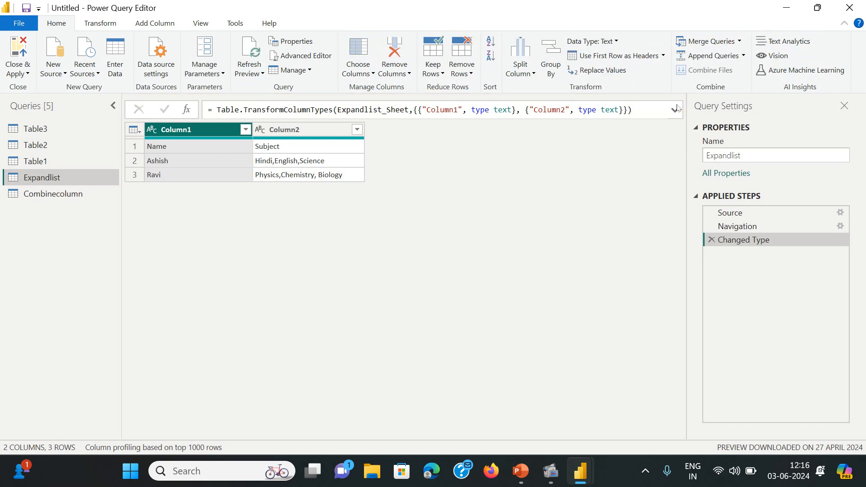
pyautogui.click(321, 55)
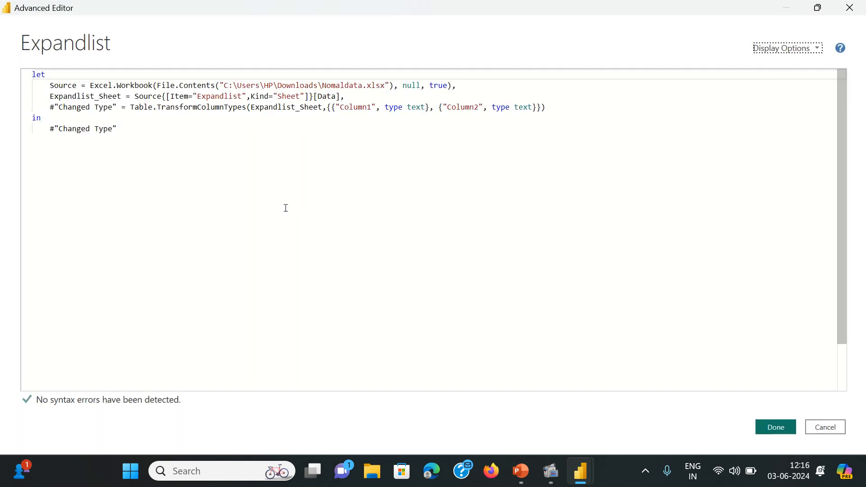
# Add a comma after the #"Changed Type" step and start a new step named Header on the line below.
pyautogui.click(563, 113)
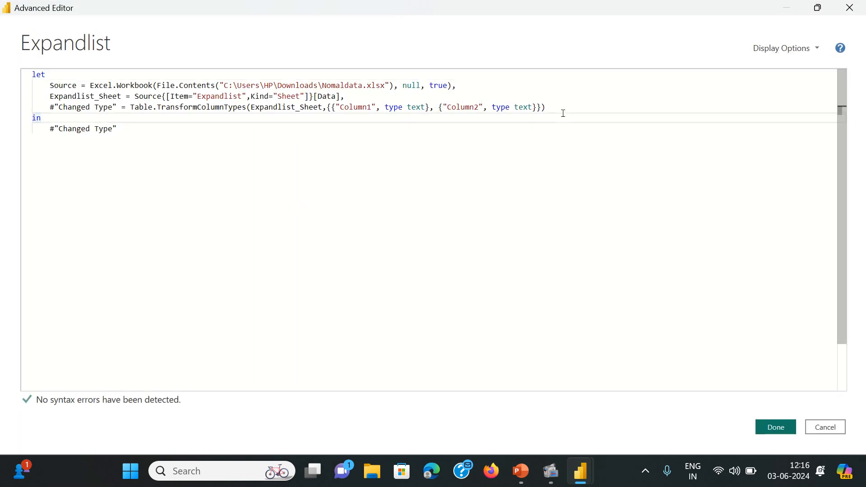
pyautogui.click(557, 108)
pyautogui.write(',')
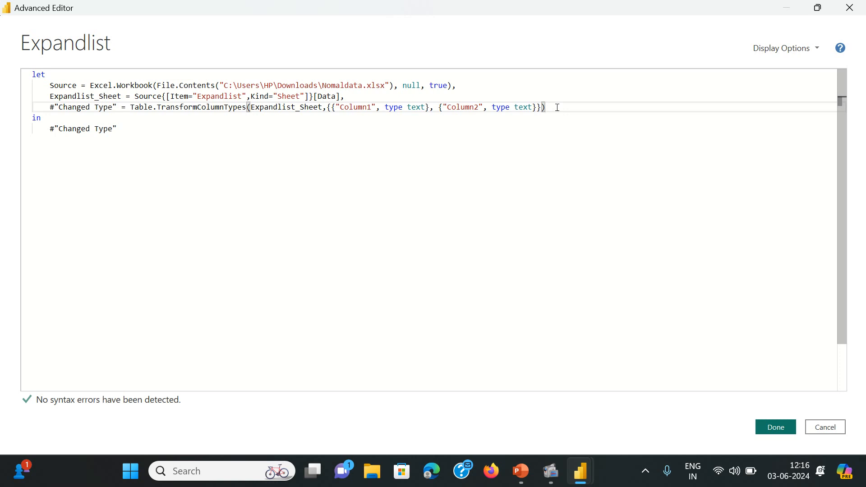
pyautogui.press('Return')
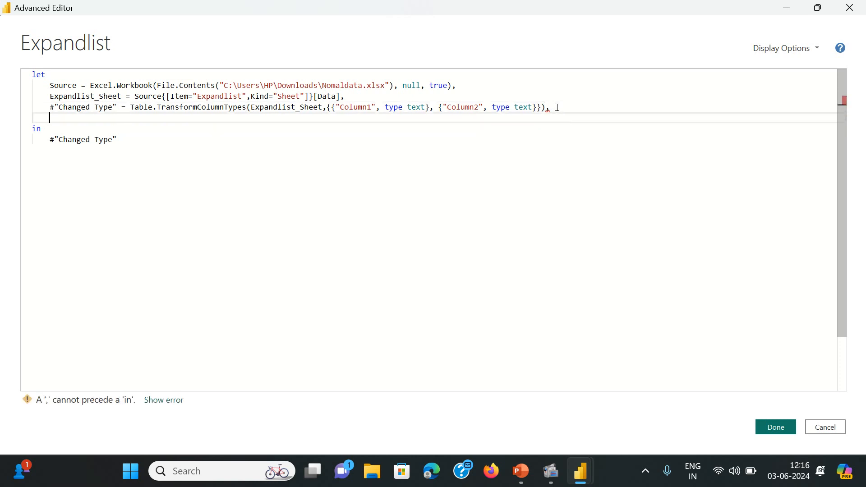
pyautogui.write('hea')
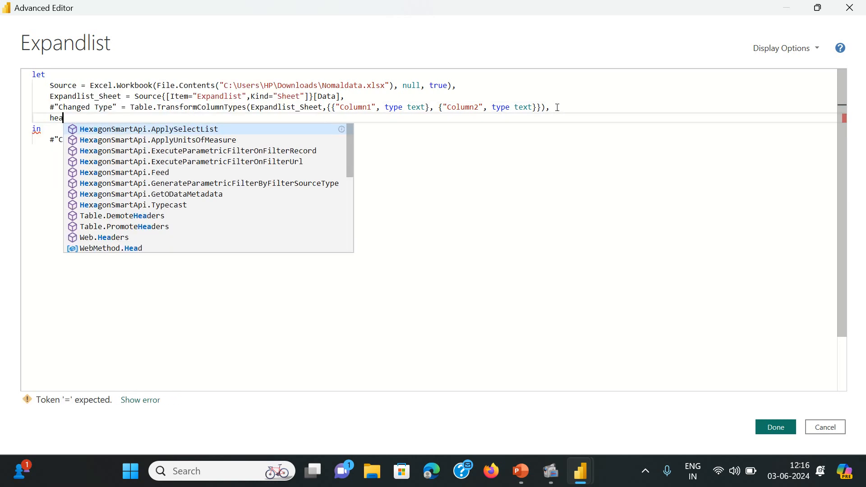
pyautogui.press('BackSpace')
pyautogui.press('BackSpace')
pyautogui.press('BackSpace')
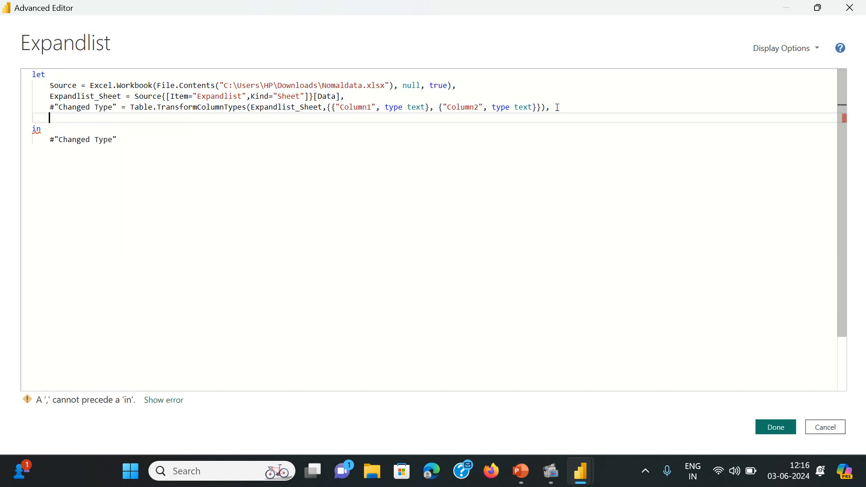
pyautogui.write('Hea')
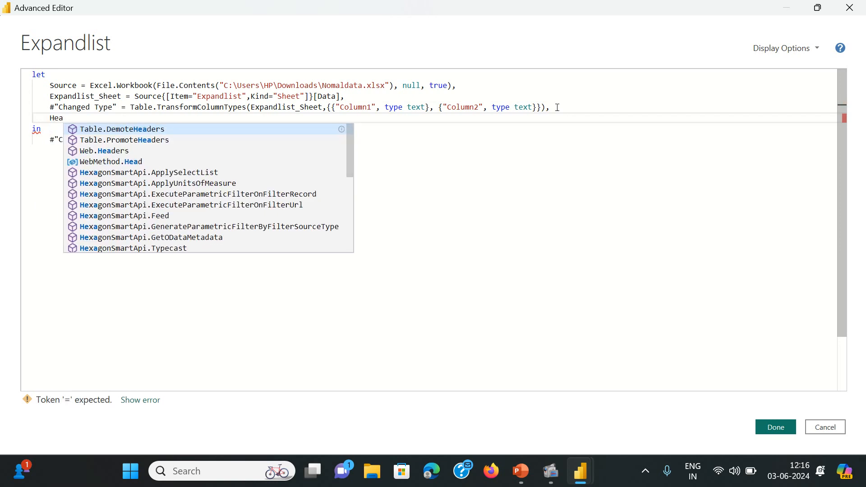
pyautogui.write('der =')
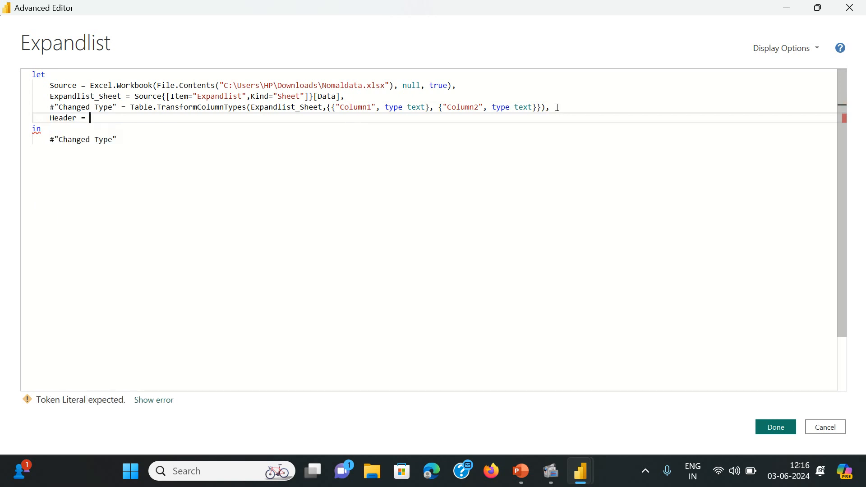
# Assign the Table.PromoteHeaders function to the Header step and open its argument parentheses.
pyautogui.write(' Table')
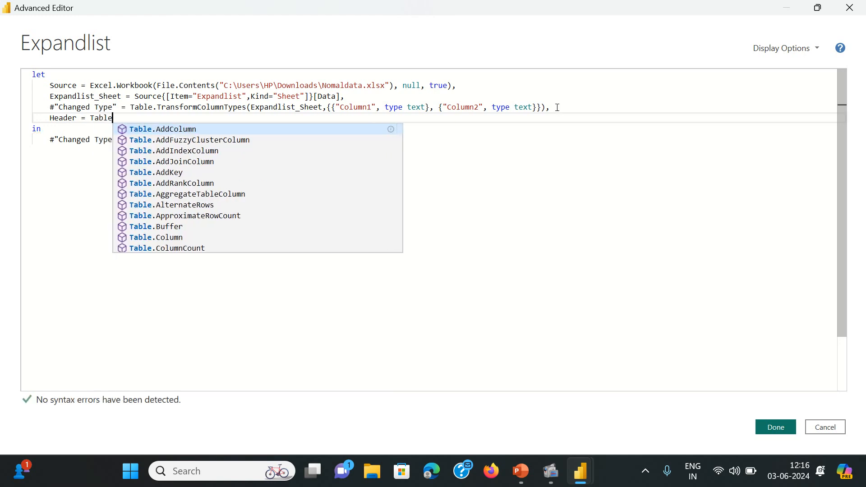
pyautogui.write('.P')
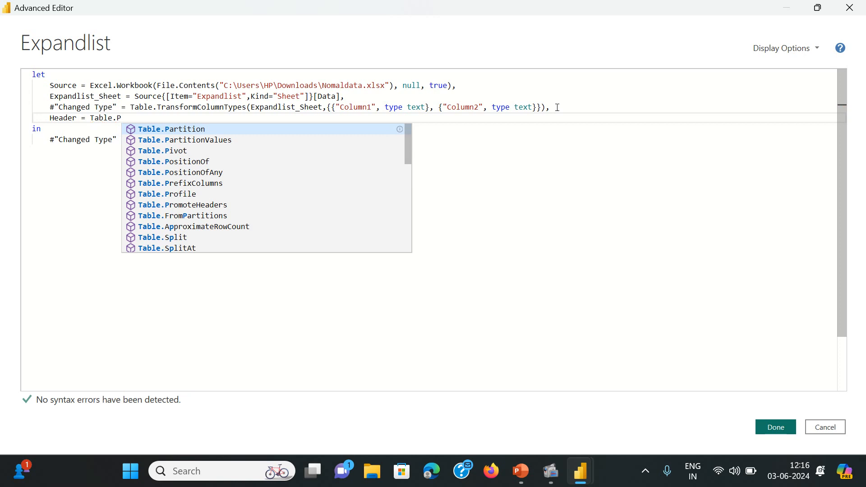
pyautogui.write('romot')
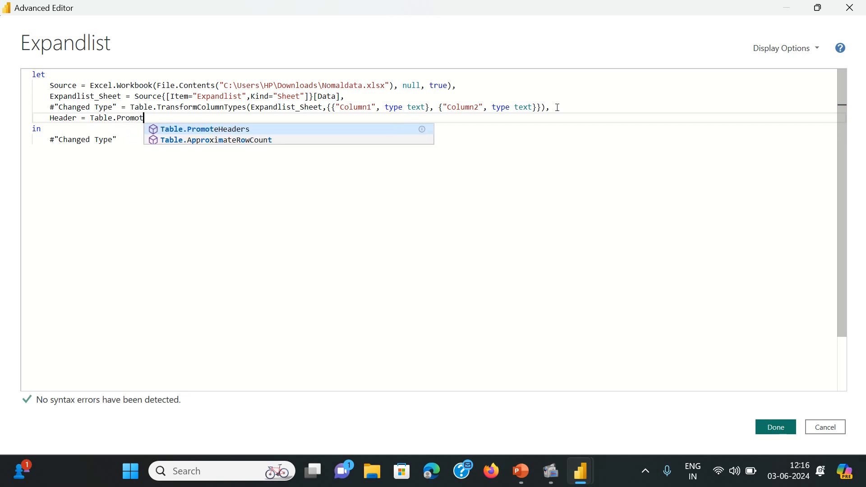
pyautogui.click(331, 133)
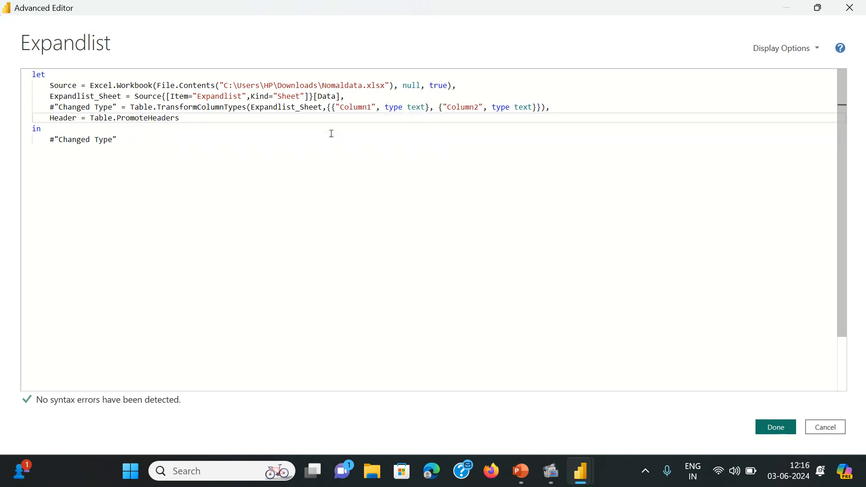
pyautogui.write('(')
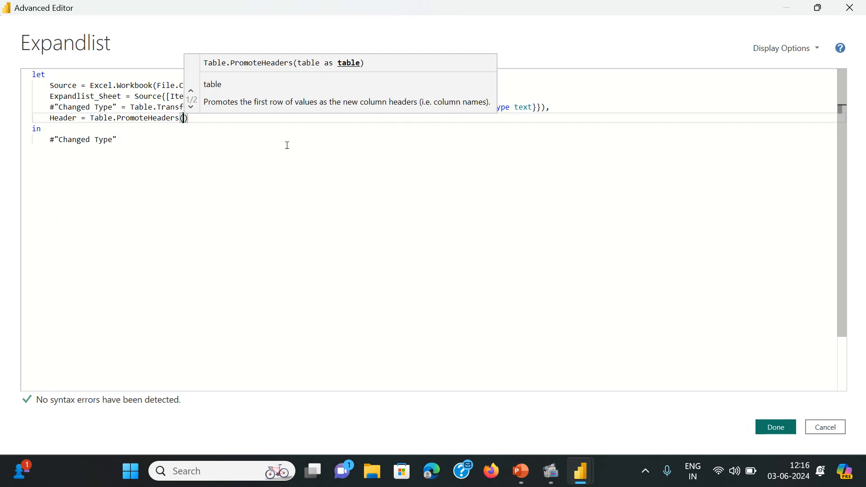
# Copy the #"Changed Type" step name in as the table argument of Table.PromoteHeaders, without a leading space.
pyautogui.moveTo(117, 107); pyautogui.dragTo(47, 105)
pyautogui.hotkey('ctrl', 'c')
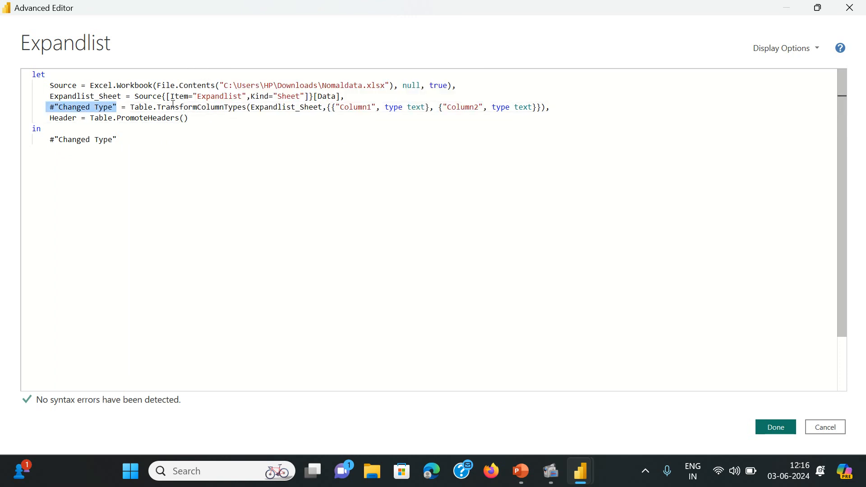
pyautogui.click(184, 114)
pyautogui.hotkey('ctrl', 'v')
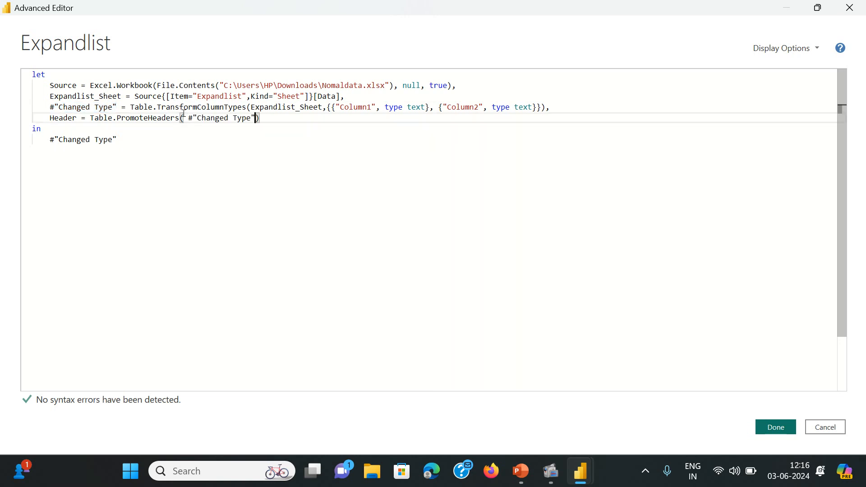
pyautogui.press('BackSpace')
pyautogui.press('Right')
pyautogui.press('Right')
pyautogui.press('Right')
pyautogui.press('Right')
pyautogui.press('Right')
pyautogui.press('Right')
pyautogui.press('Right')
pyautogui.press('Right')
pyautogui.press('Right')
pyautogui.press('Right')
pyautogui.press('Right')
pyautogui.press('Right')
pyautogui.press('Right')
pyautogui.press('Right')
pyautogui.press('Right')
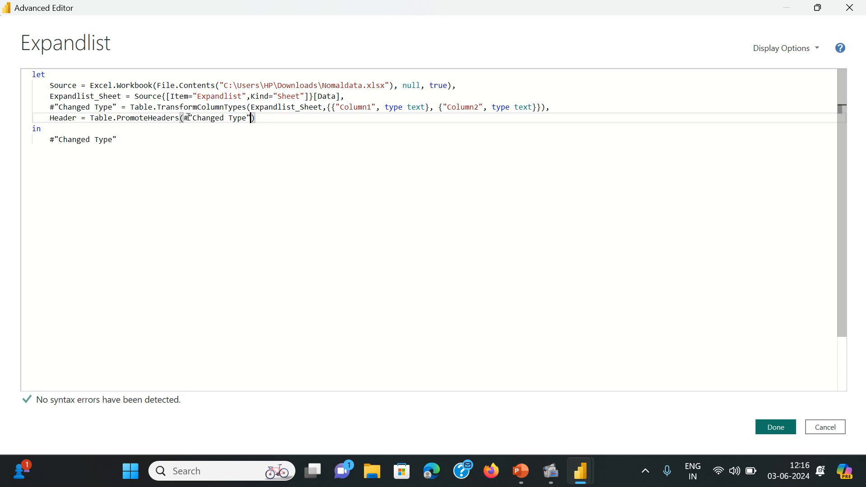
# Add the options record [promotallsector = true] as the second argument of Table.PromoteHeaders in the Header step.
pyautogui.write(',')
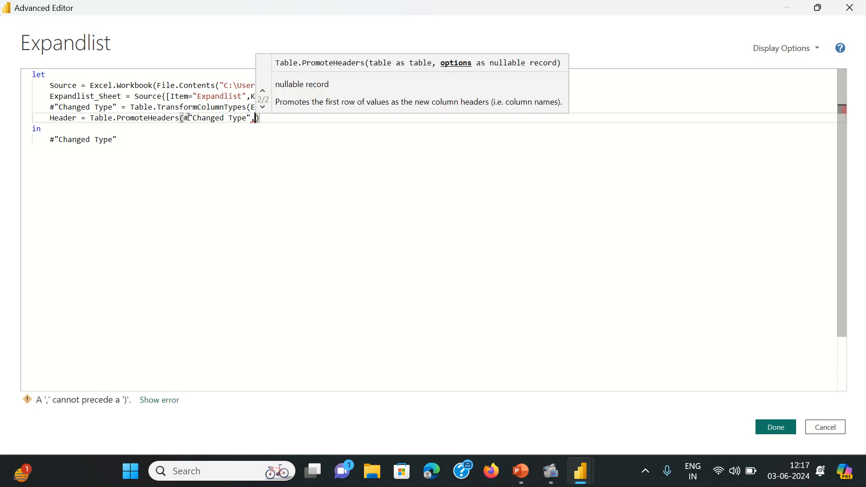
pyautogui.write('[')
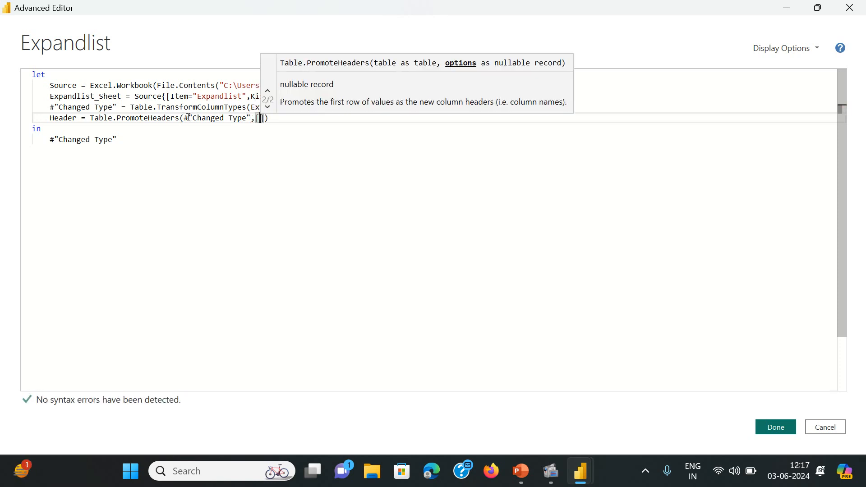
pyautogui.write('promot')
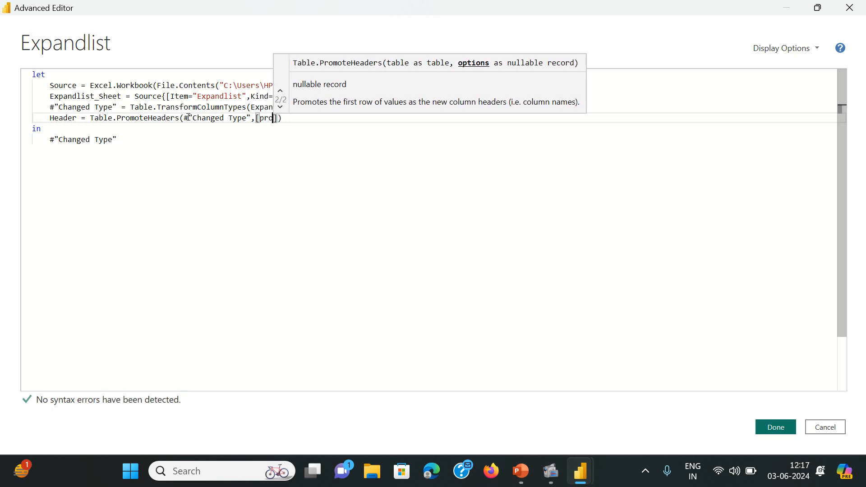
pyautogui.write('allse')
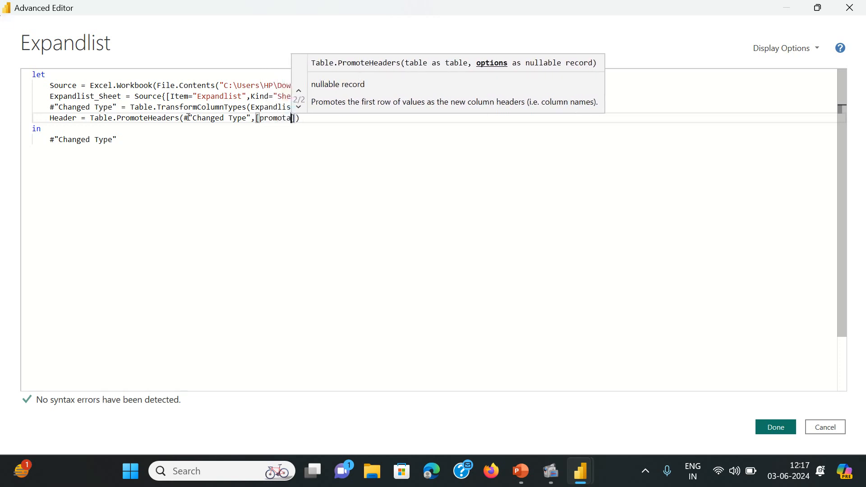
pyautogui.write('ctor')
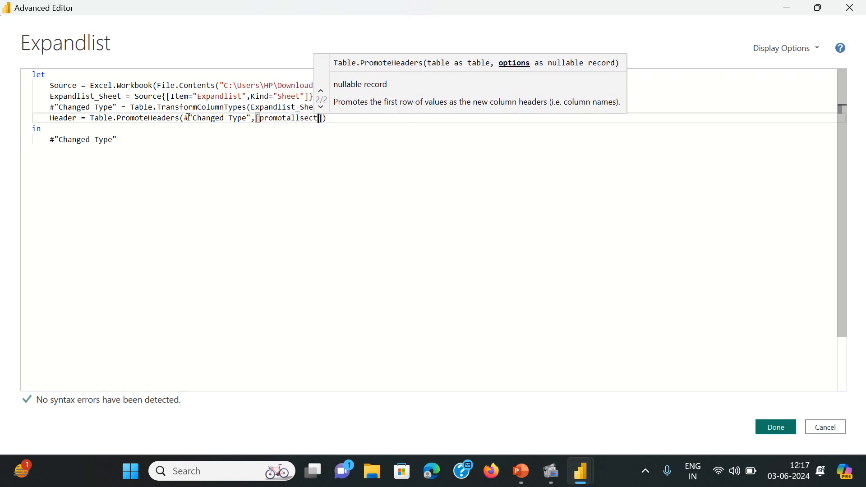
pyautogui.write(' = ')
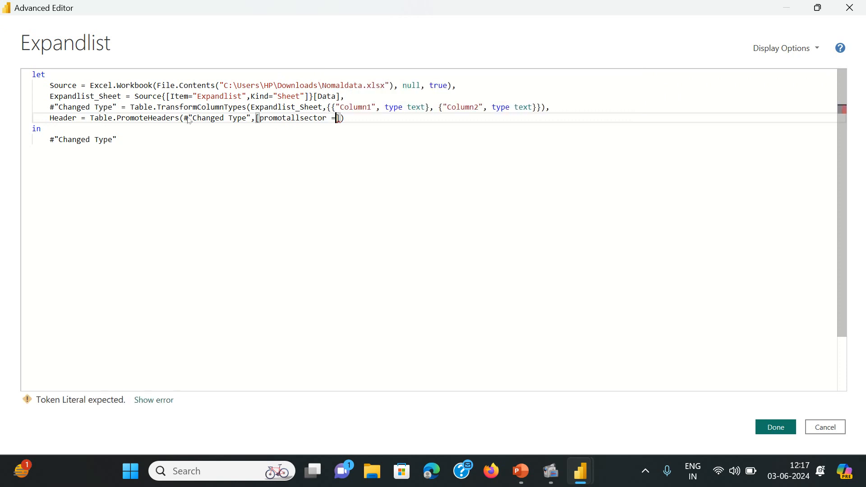
pyautogui.write('true')
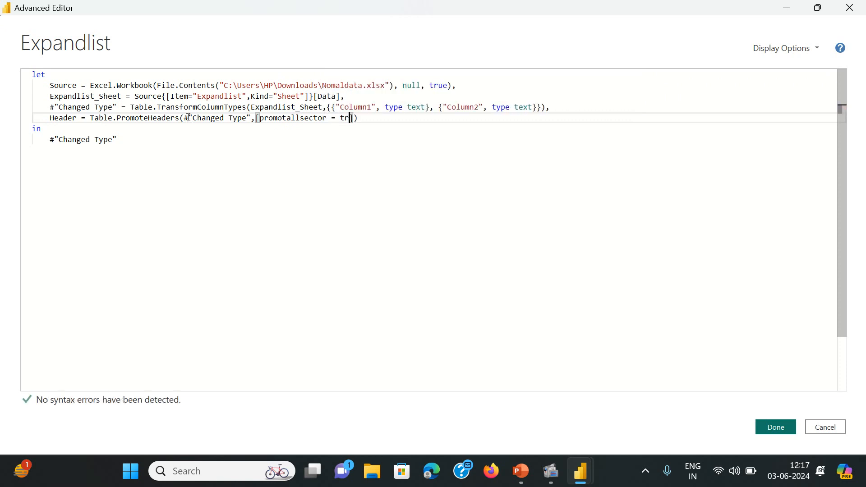
pyautogui.press('Right')
pyautogui.press('Right')
pyautogui.press('Right')
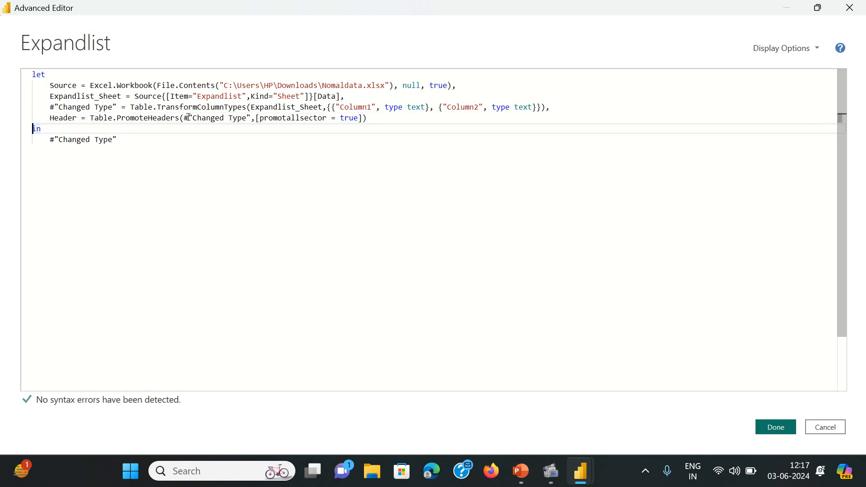
# Make the in clause return the Header step and apply the edited M code to the Expandlist query.
pyautogui.click(117, 140)
pyautogui.press('BackSpace')
pyautogui.press('BackSpace')
pyautogui.press('BackSpace')
pyautogui.press('BackSpace')
pyautogui.press('BackSpace')
pyautogui.press('BackSpace')
pyautogui.press('BackSpace')
pyautogui.press('BackSpace')
pyautogui.press('BackSpace')
pyautogui.press('BackSpace')
pyautogui.press('BackSpace')
pyautogui.press('BackSpace')
pyautogui.press('BackSpace')
pyautogui.press('BackSpace')
pyautogui.press('BackSpace')
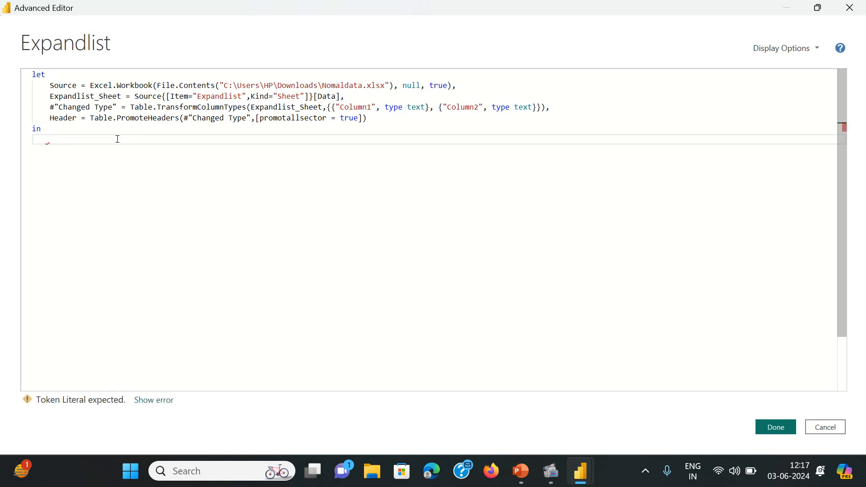
pyautogui.write('H')
pyautogui.press('BackSpace')
pyautogui.write('He')
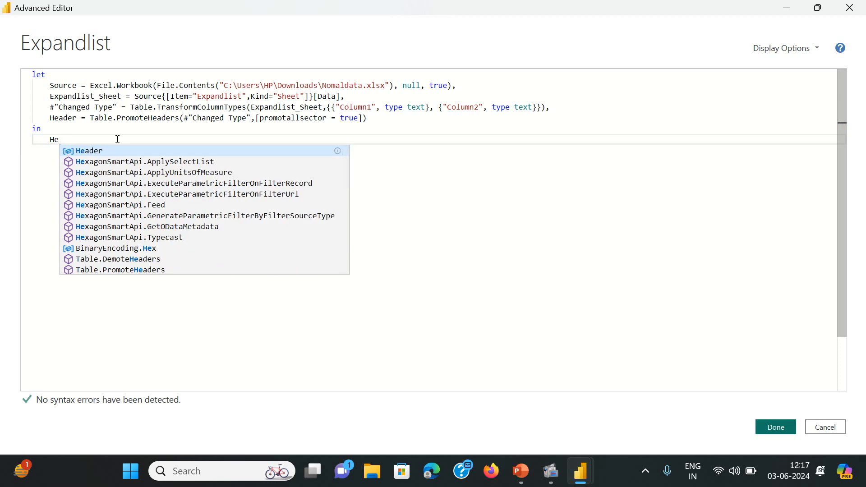
pyautogui.click(134, 151)
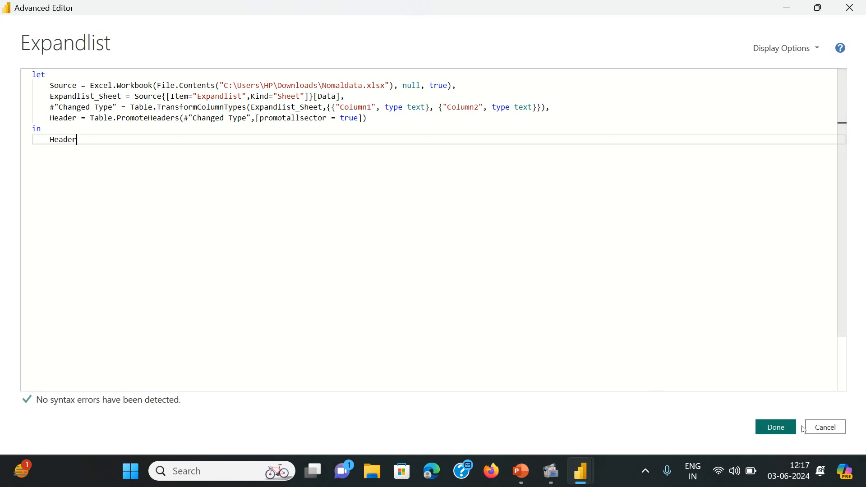
pyautogui.click(776, 428)
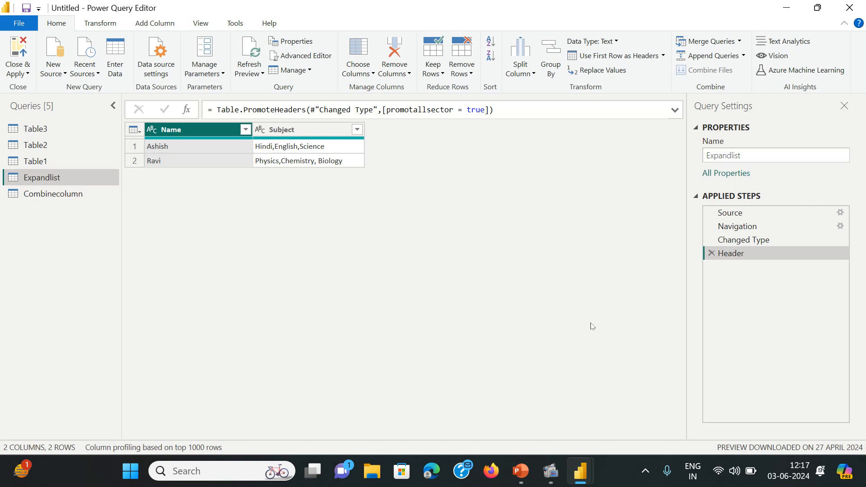
# Reopen the Expandlist M code, add a comma after the Header step and start a new step named Expand on the line below.
pyautogui.click(548, 112)
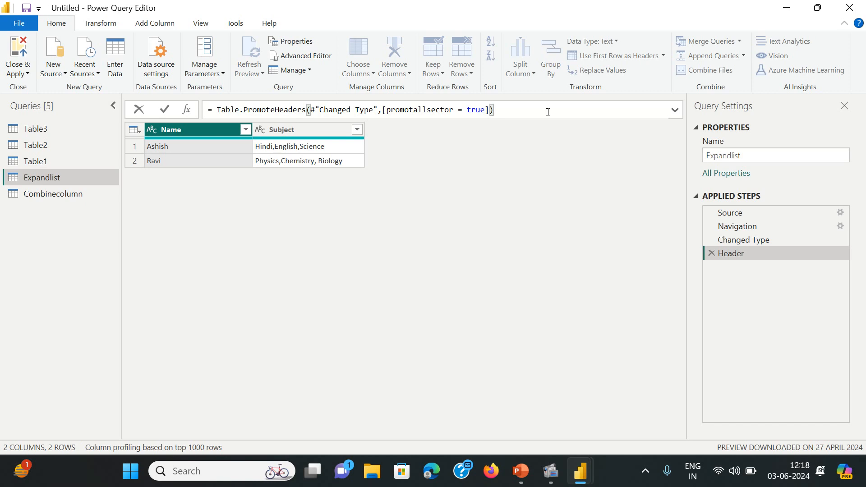
pyautogui.click(302, 59)
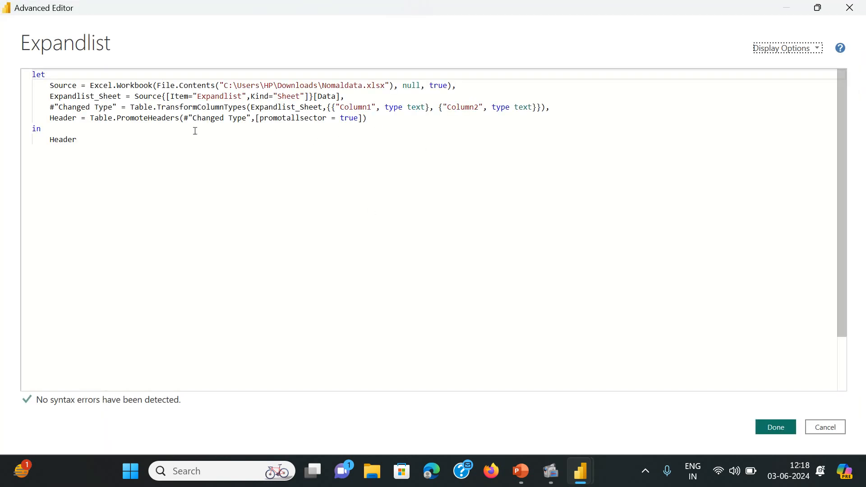
pyautogui.click(389, 119)
pyautogui.write(',')
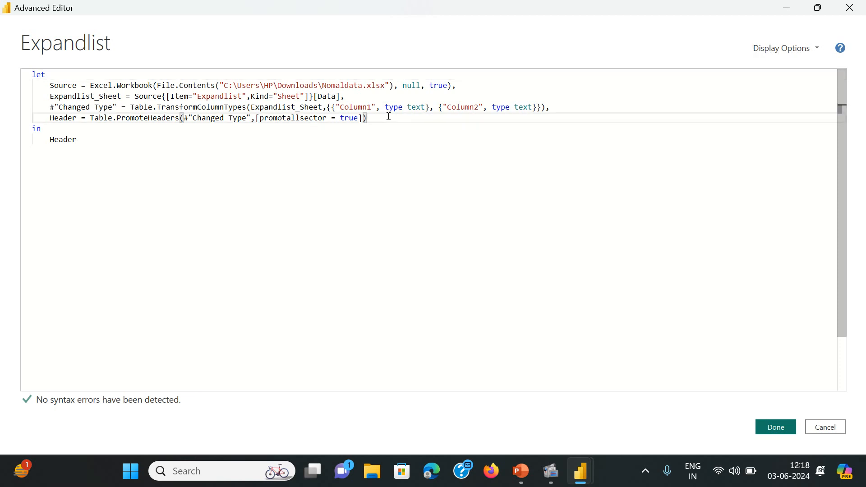
pyautogui.press('Return')
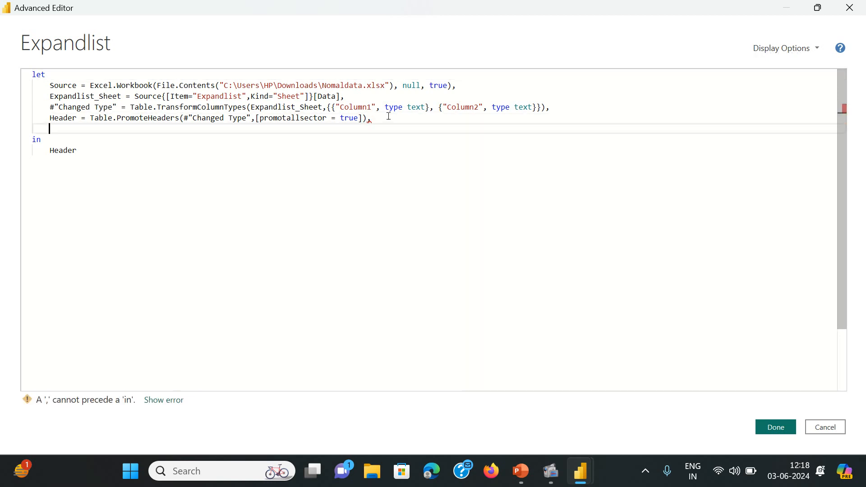
pyautogui.write('Exp')
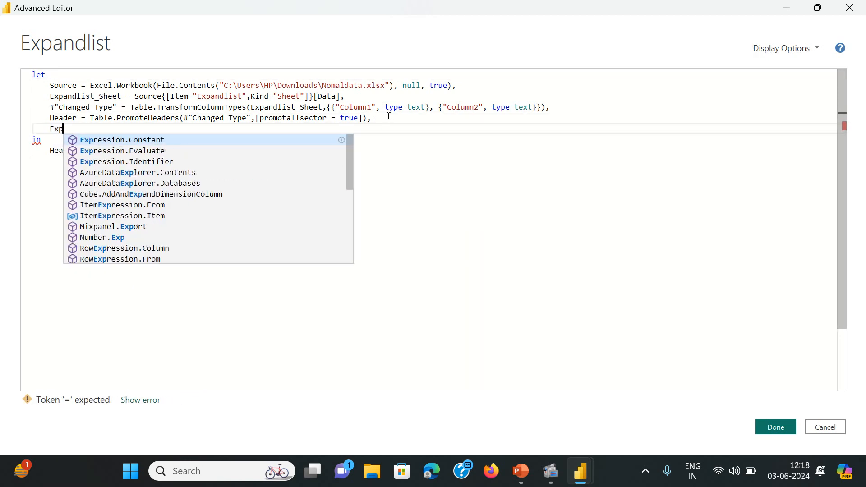
pyautogui.write('and')
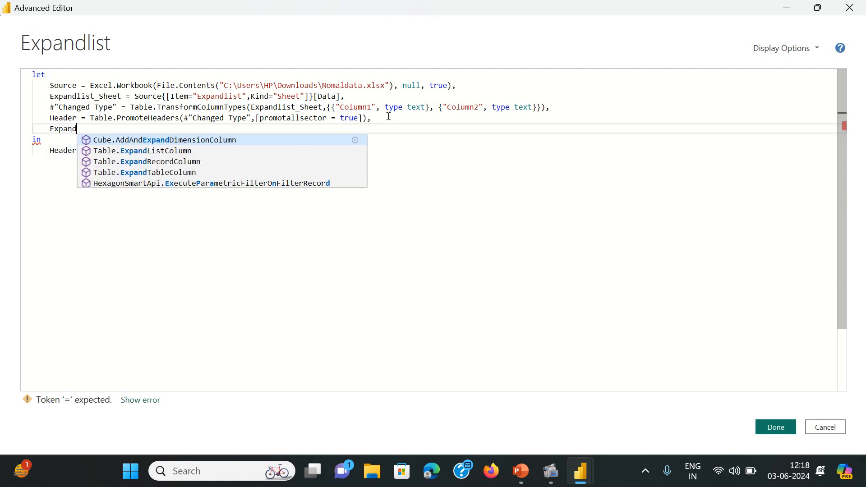
pyautogui.write(' =')
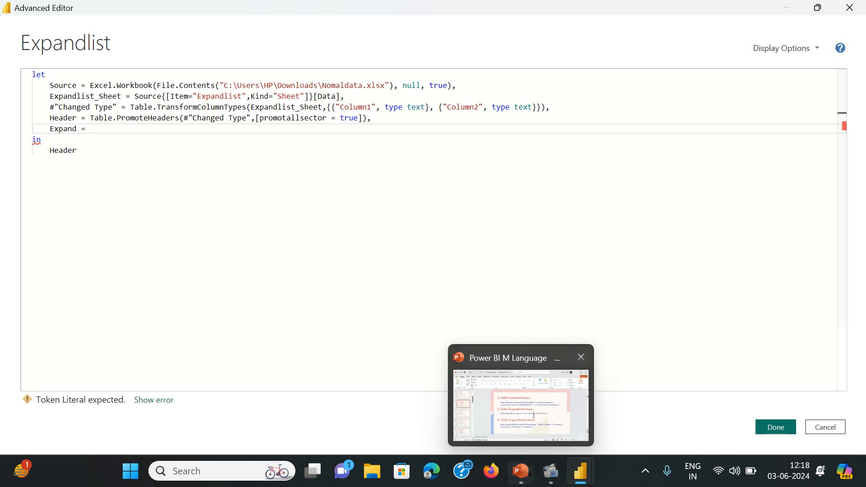
# Check the Table.ExpandListColumn syntax on the PowerPoint slide, return to the Advanced Editor and assign that function to the Expand step.
pyautogui.click(534, 414)
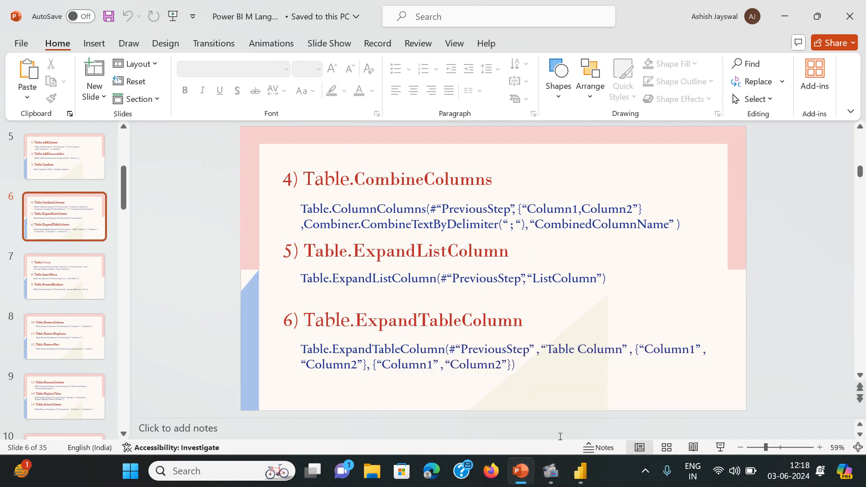
pyautogui.moveTo(582, 472)
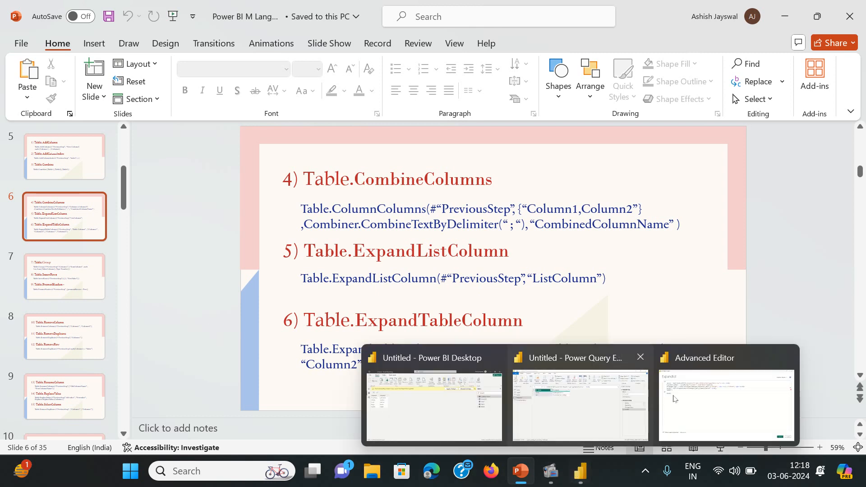
pyautogui.click(717, 401)
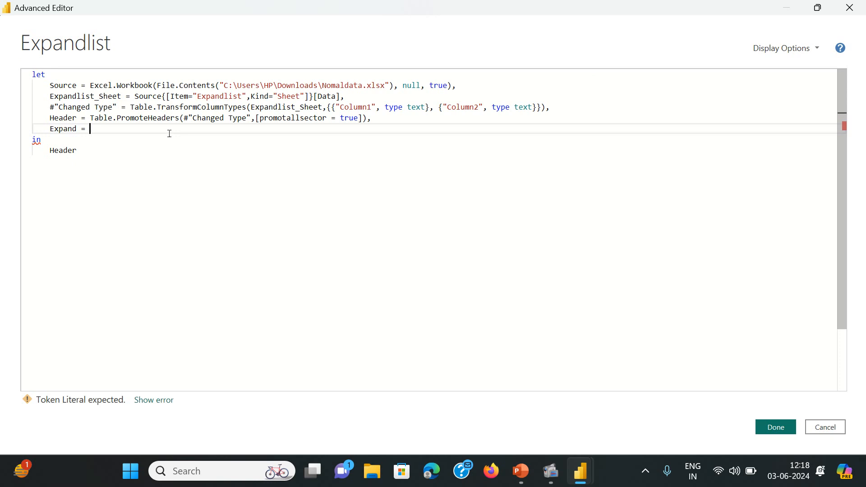
pyautogui.write('Table')
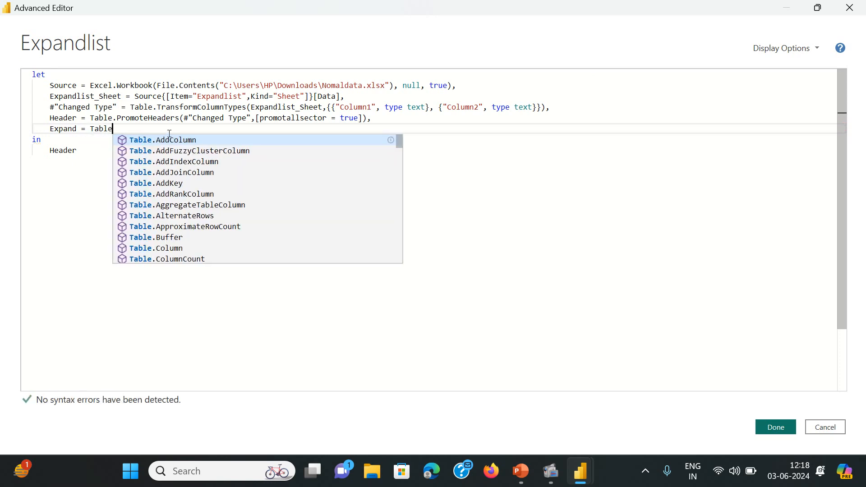
pyautogui.write('.')
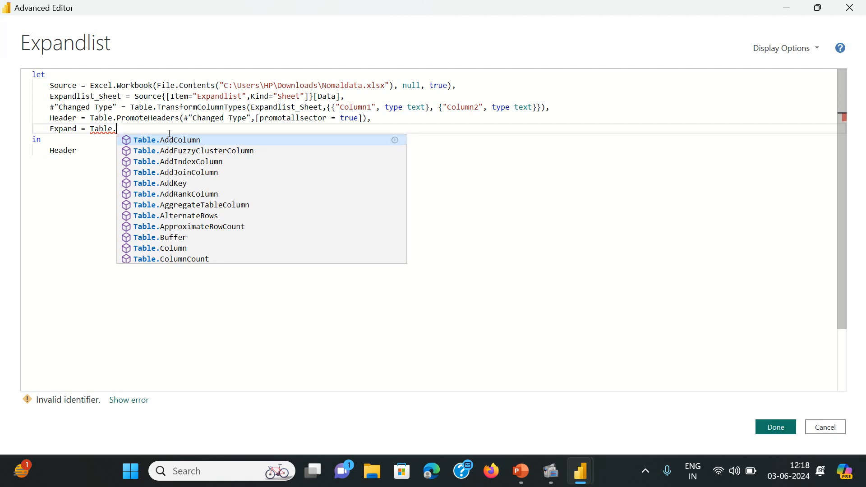
pyautogui.write('E')
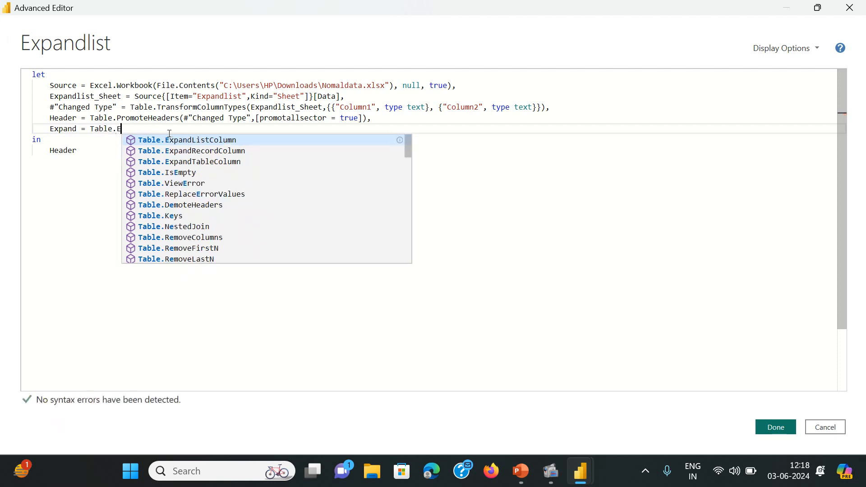
pyautogui.click(204, 140)
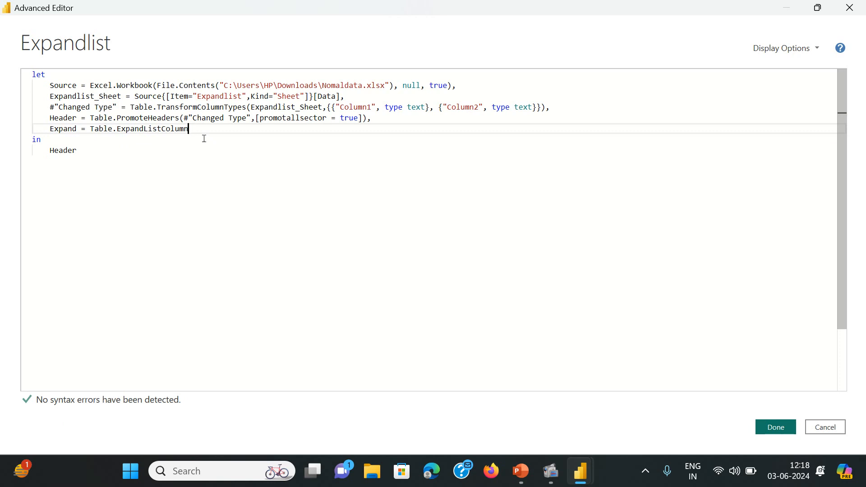
pyautogui.write('(')
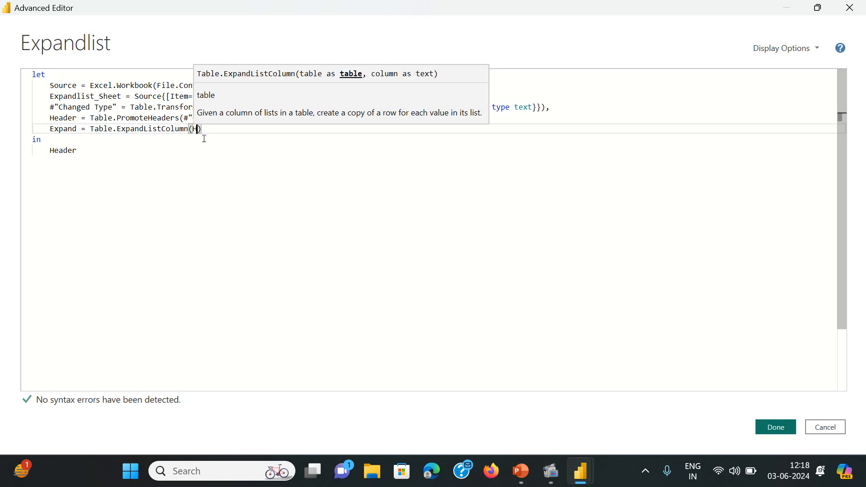
# Give Table.ExpandListColumn the Header step as its table argument and "Subject" as its column argument.
pyautogui.write('Hea')
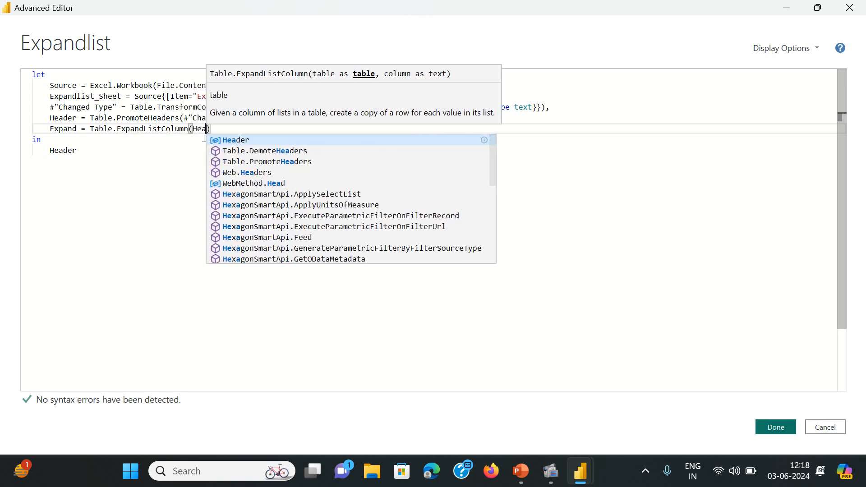
pyautogui.press('Tab')
pyautogui.write(',')
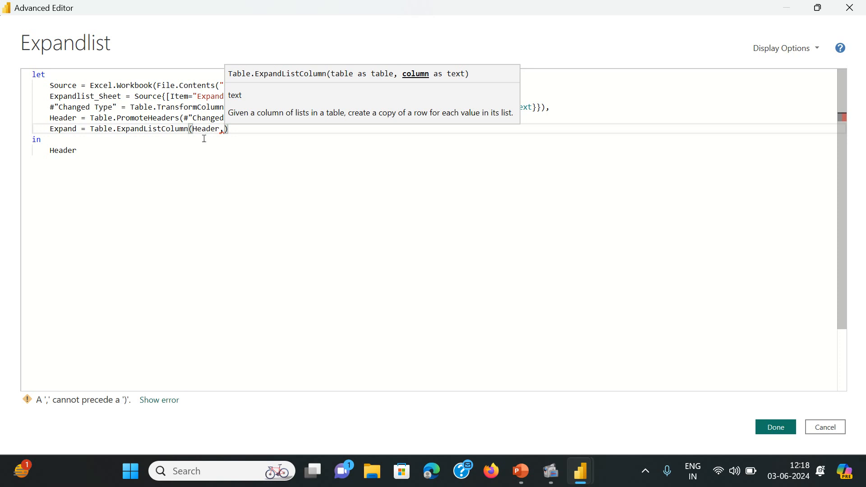
pyautogui.write('"')
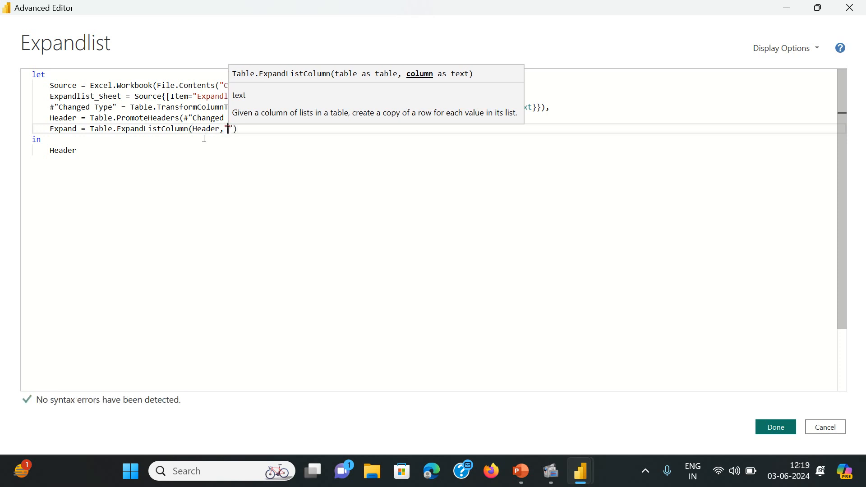
pyautogui.click(295, 139)
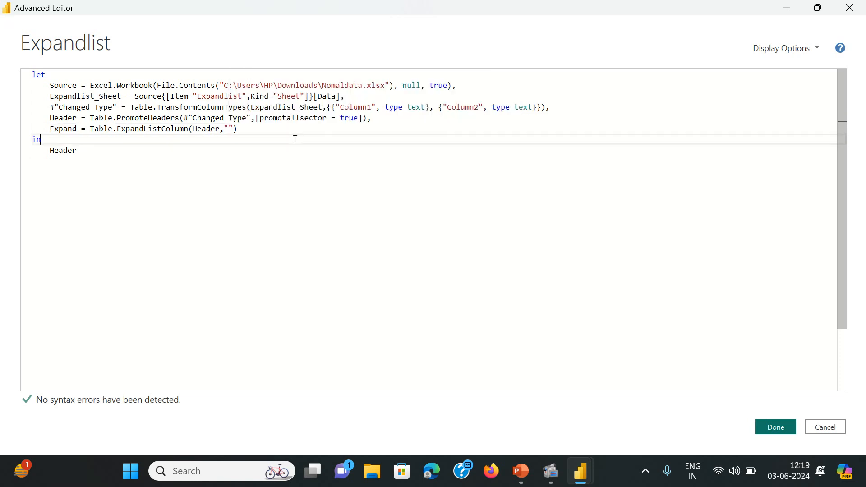
pyautogui.click(228, 119)
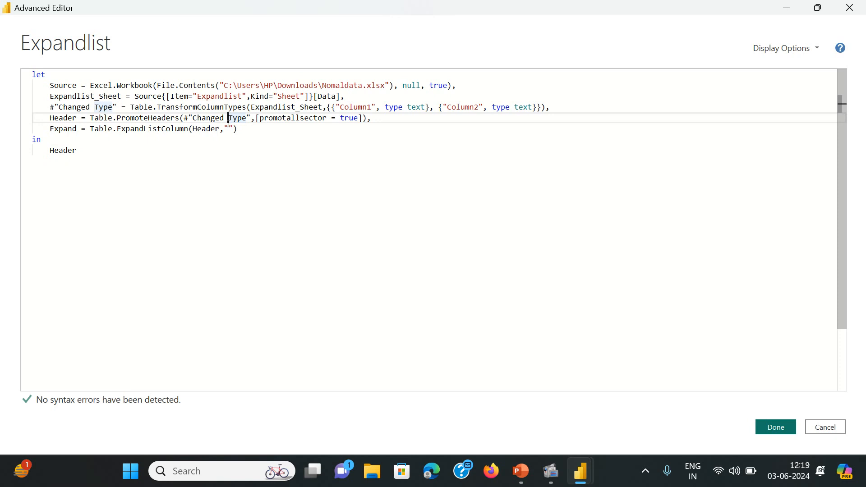
pyautogui.click(228, 128)
pyautogui.write('Subject')
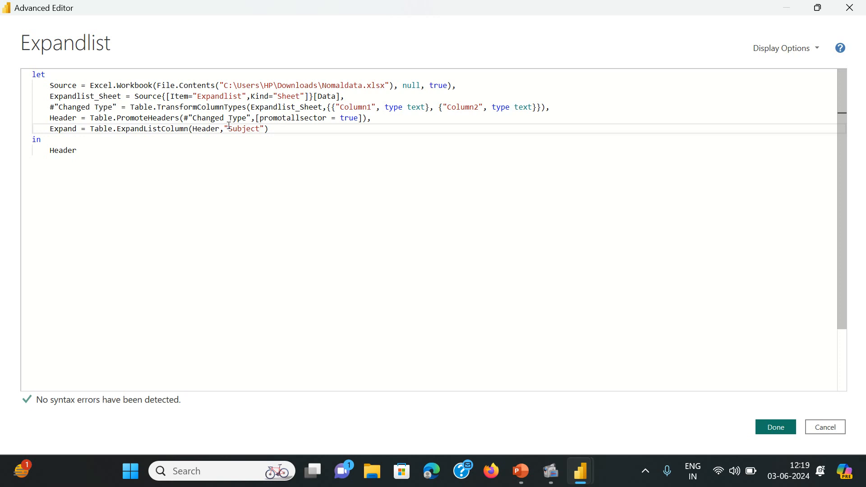
pyautogui.press('Right')
pyautogui.press('Right')
# Make the in clause return the Expand step and apply the edited M code to the Expandlist query.
pyautogui.click(82, 150)
pyautogui.press('BackSpace')
pyautogui.press('BackSpace')
pyautogui.press('BackSpace')
pyautogui.press('BackSpace')
pyautogui.press('BackSpace')
pyautogui.press('BackSpace')
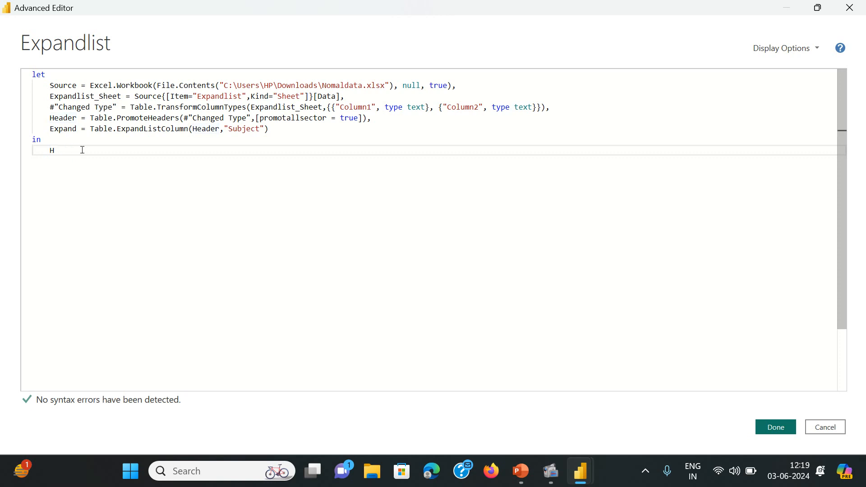
pyautogui.write('Expand')
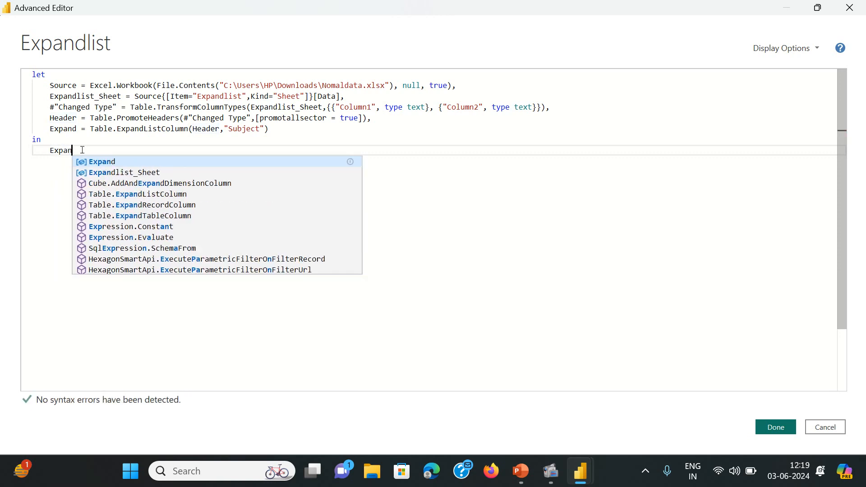
pyautogui.click(211, 161)
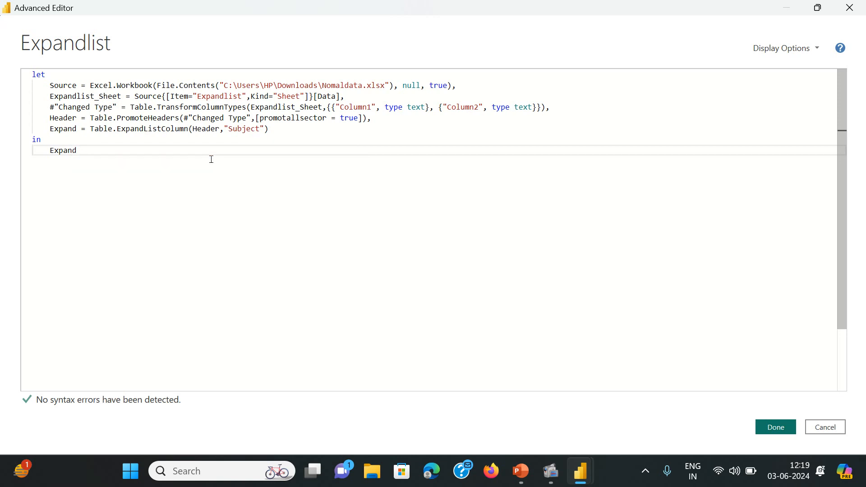
pyautogui.click(779, 432)
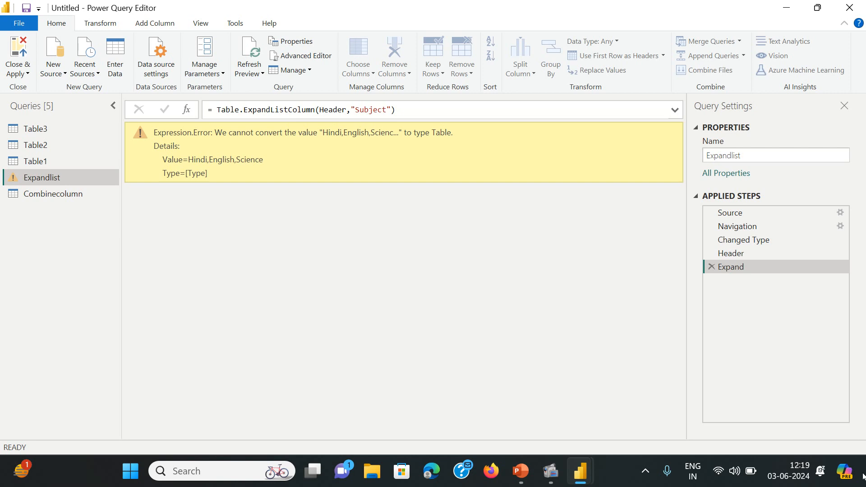
# Compare the Header and Expand step results and recheck the Table.ExpandListColumn syntax on the PowerPoint slide.
pyautogui.click(728, 254)
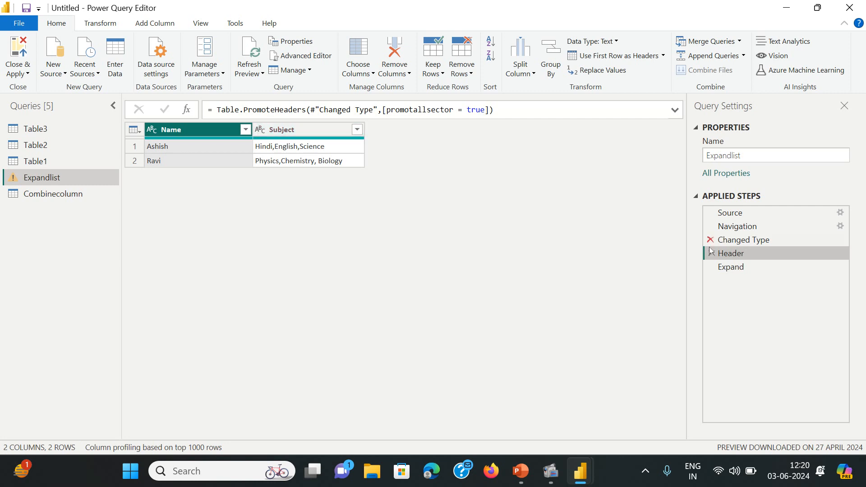
pyautogui.click(737, 268)
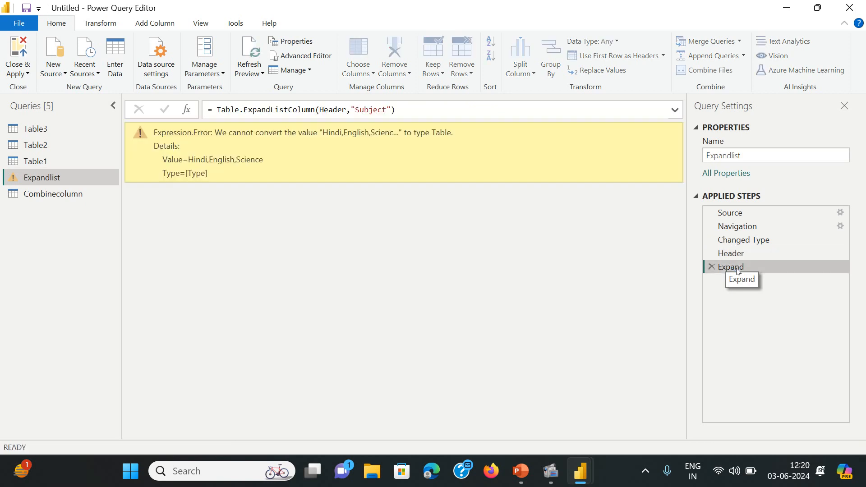
pyautogui.click(521, 471)
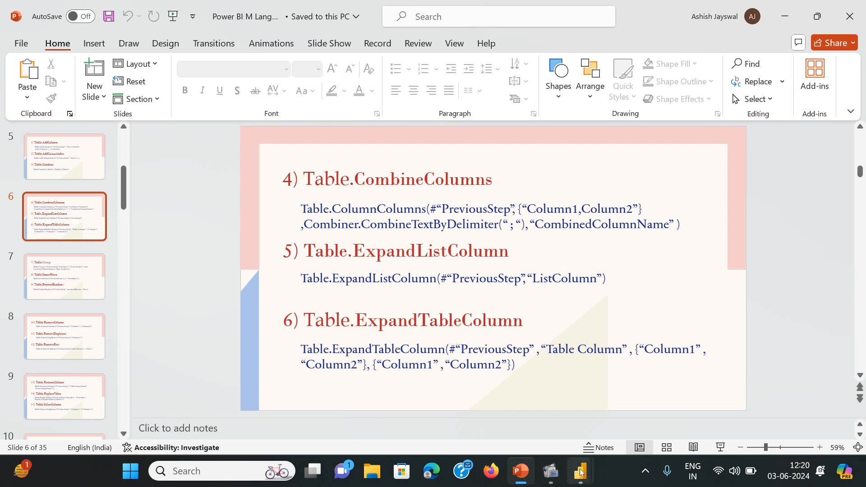
pyautogui.moveTo(580, 472)
pyautogui.click(644, 417)
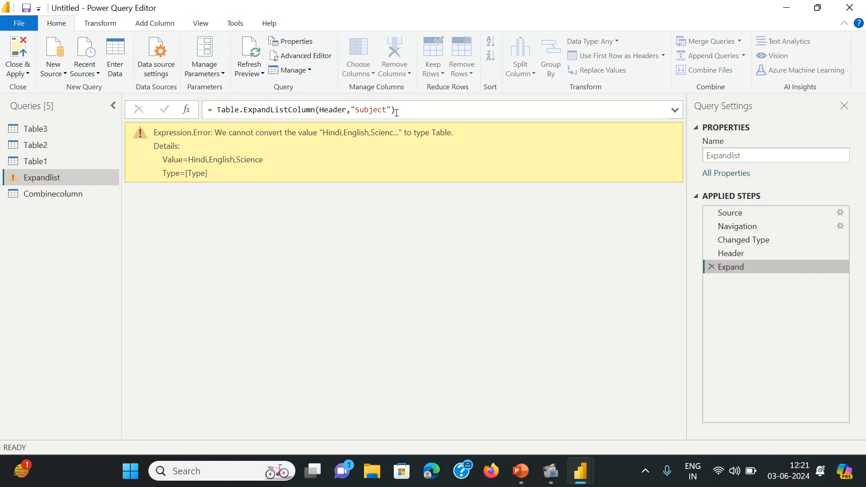
pyautogui.click(735, 255)
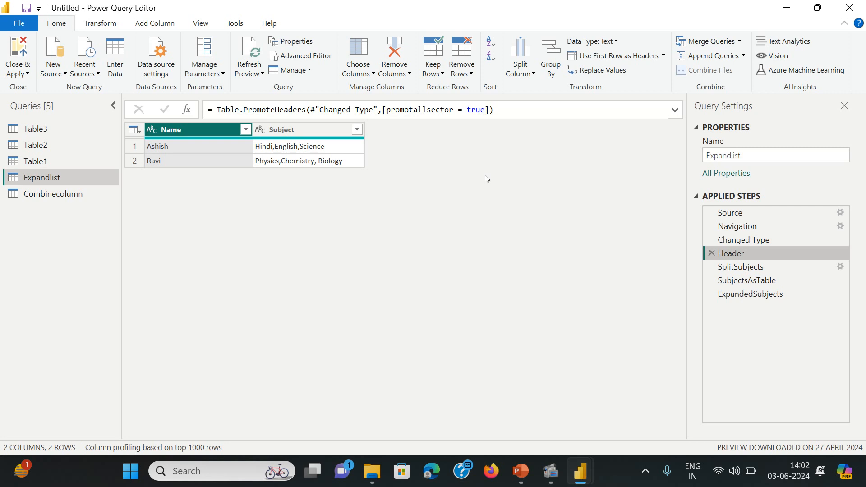
# Review the Header, SplitSubjects and SubjectsAsTable lines in the Expandlist M code, and inspect the ExpandedSubjects step's result and formula.
pyautogui.click(305, 57)
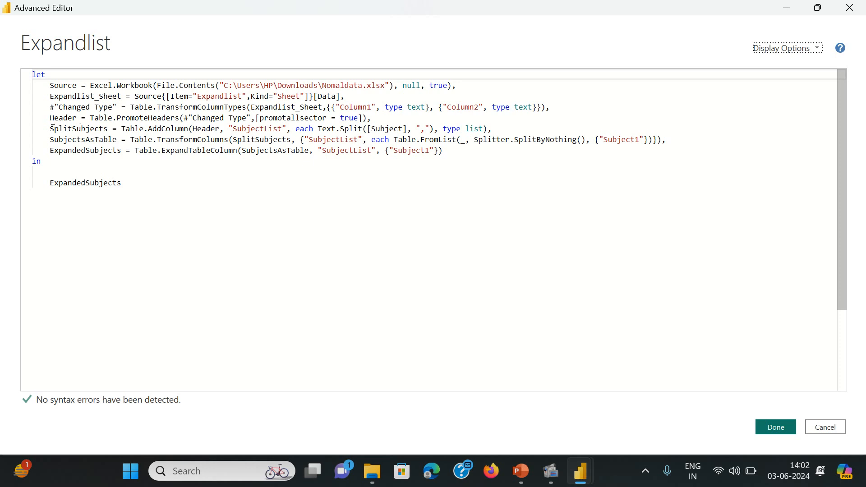
pyautogui.moveTo(50, 118); pyautogui.dragTo(376, 122)
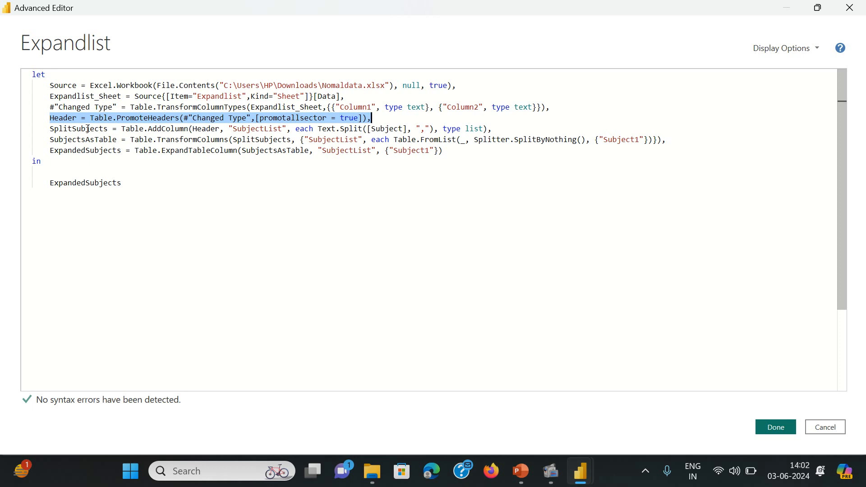
pyautogui.moveTo(49, 128); pyautogui.dragTo(494, 129)
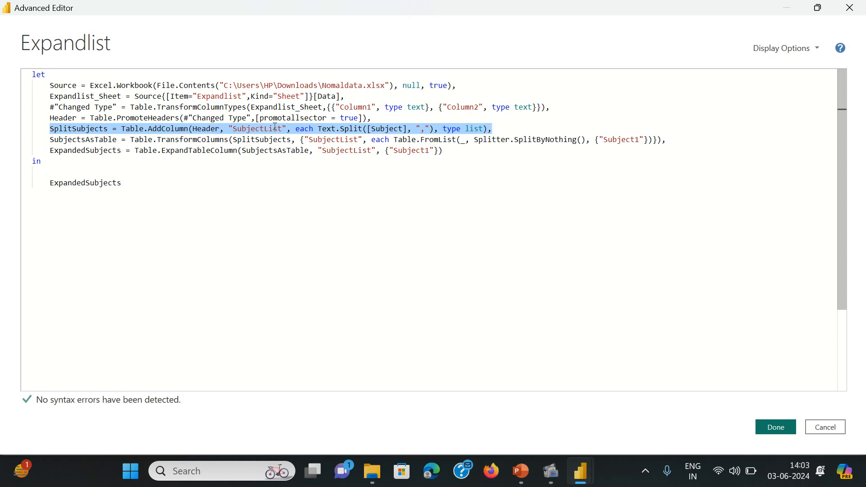
pyautogui.click(131, 139)
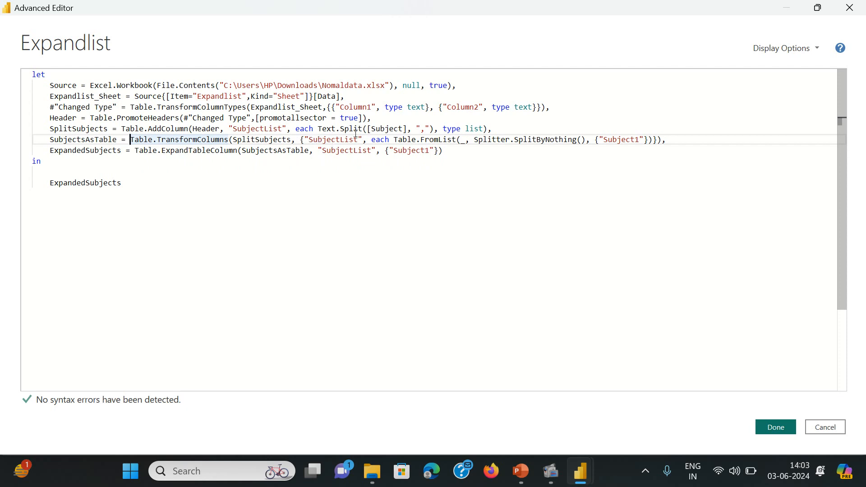
pyautogui.moveTo(429, 140)
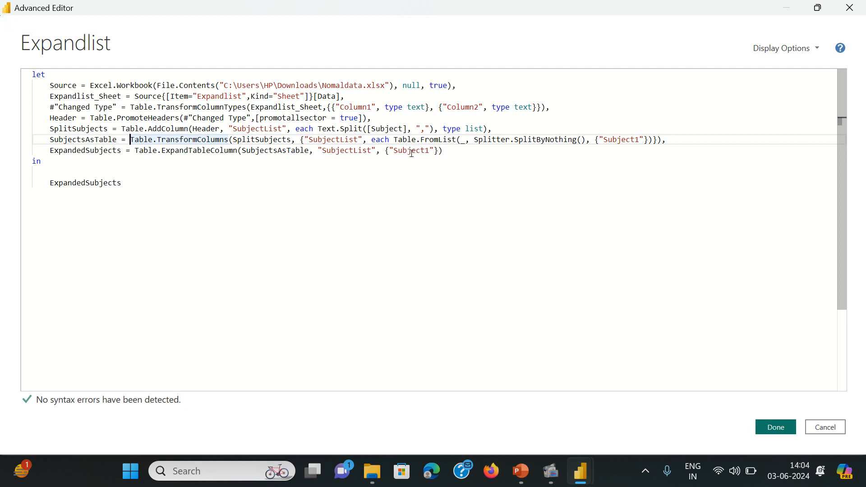
pyautogui.click(775, 428)
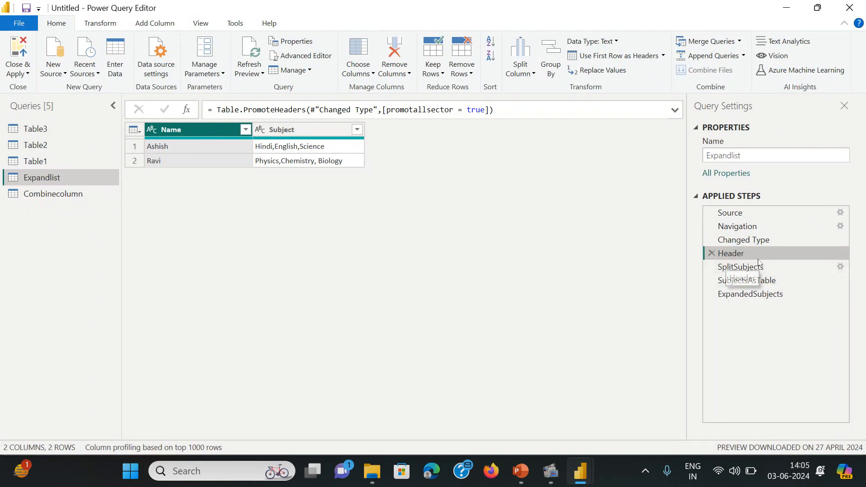
pyautogui.click(741, 293)
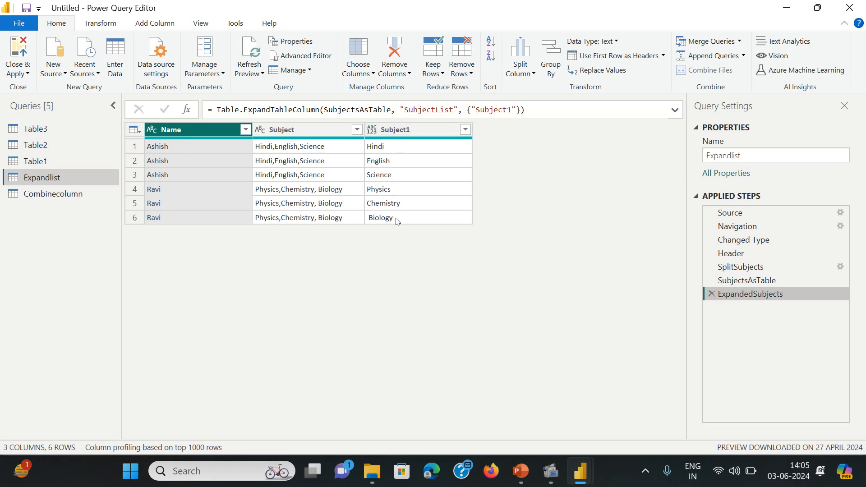
pyautogui.click(573, 112)
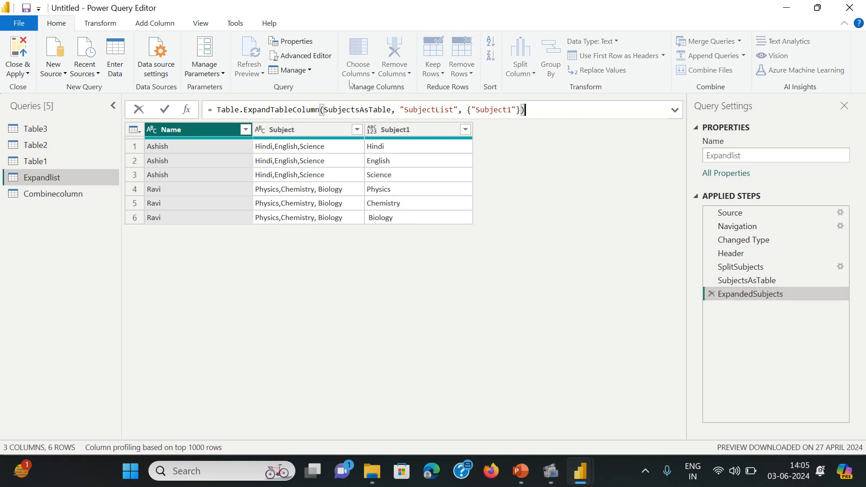
# Reopen the Expandlist M code and delete the SplitSubjects and SubjectsAsTable lines.
pyautogui.click(328, 56)
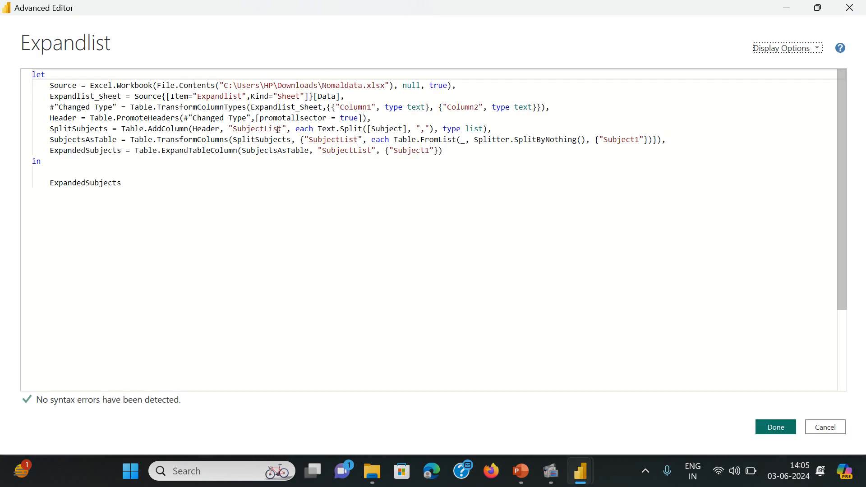
pyautogui.moveTo(50, 128); pyautogui.dragTo(729, 144)
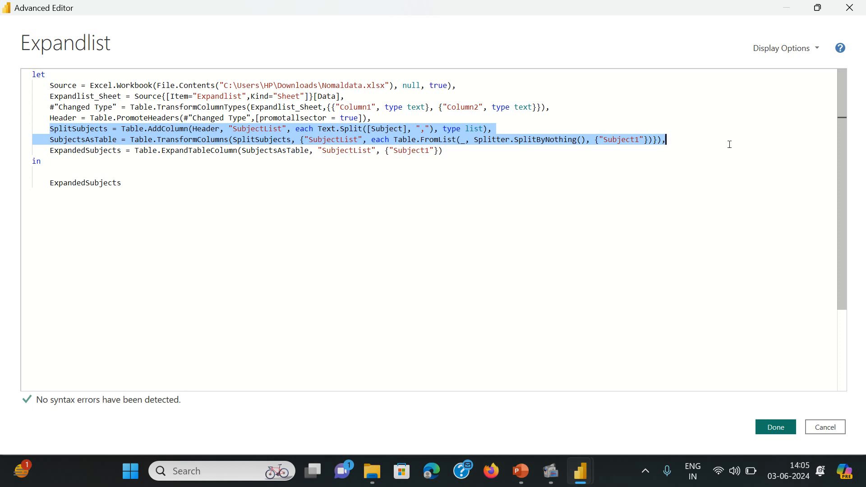
pyautogui.press('BackSpace')
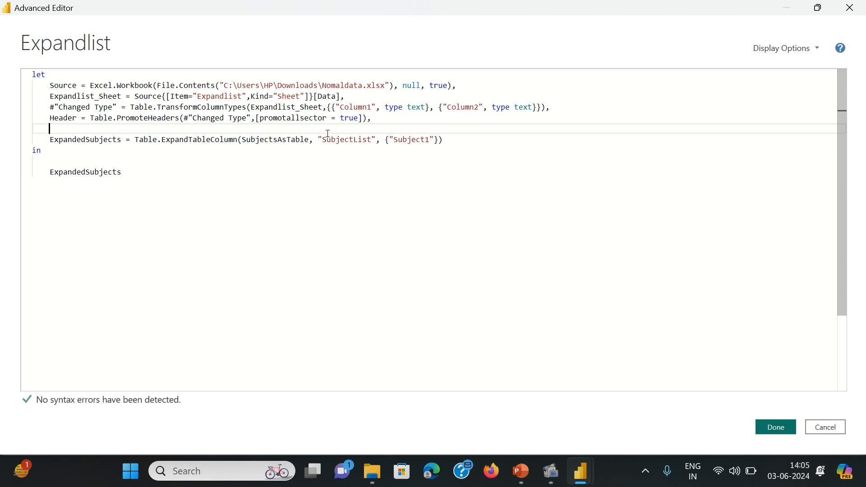
# Replace the table argument of Table.ExpandTableColumn in the ExpandedSubjects line with the Header step.
pyautogui.click(310, 140)
pyautogui.press('BackSpace')
pyautogui.press('BackSpace')
pyautogui.press('BackSpace')
pyautogui.press('BackSpace')
pyautogui.press('BackSpace')
pyautogui.press('BackSpace')
pyautogui.press('BackSpace')
pyautogui.press('BackSpace')
pyautogui.press('BackSpace')
pyautogui.press('BackSpace')
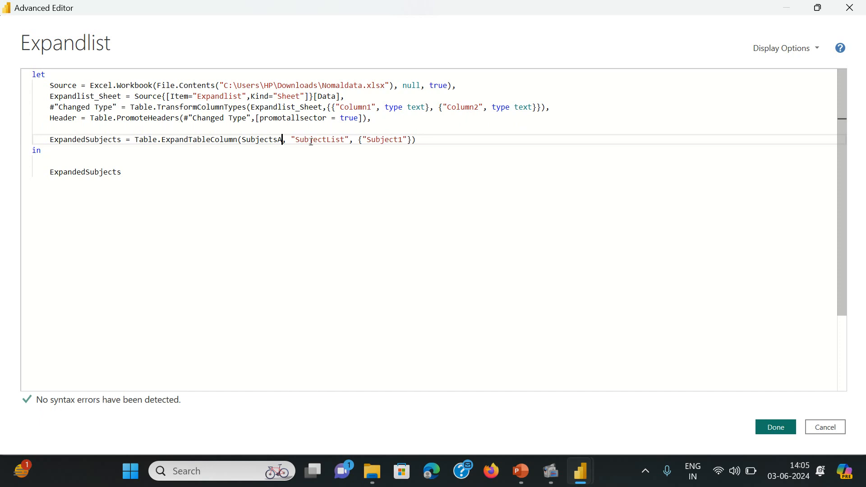
pyautogui.press('BackSpace')
pyautogui.press('BackSpace')
pyautogui.press('BackSpace')
pyautogui.press('BackSpace')
pyautogui.press('BackSpace')
pyautogui.write('header')
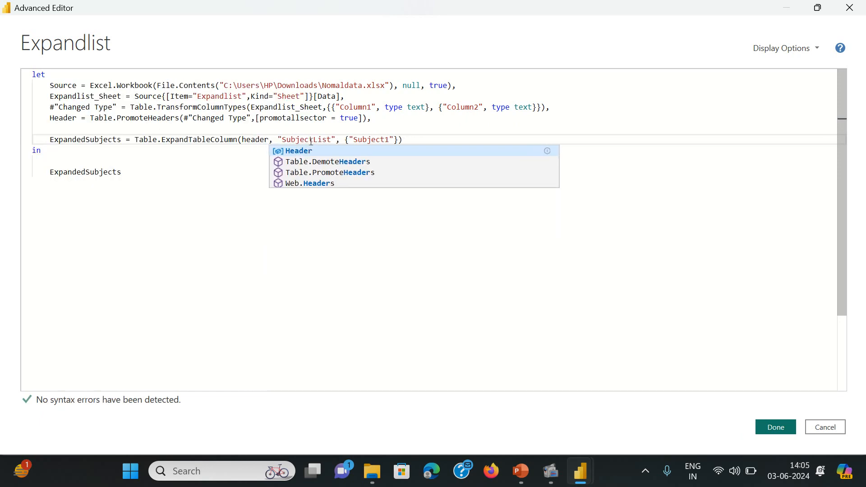
pyautogui.click(311, 153)
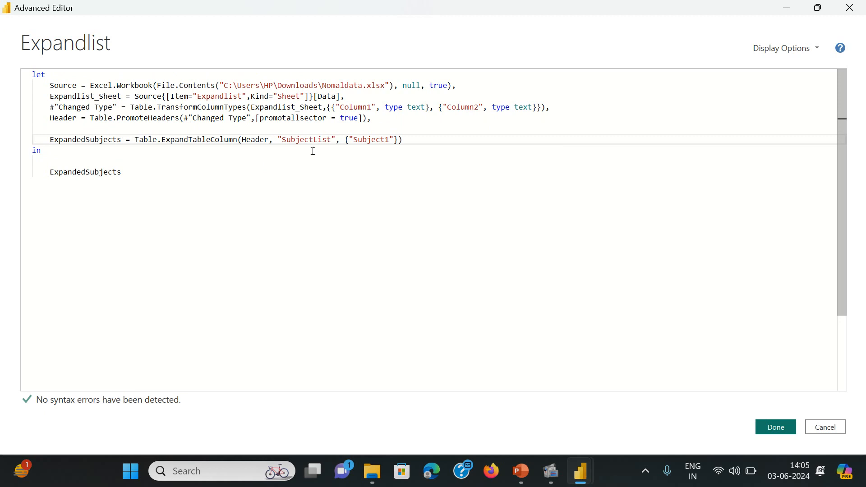
# Reduce the remaining Table.ExpandTableColumn arguments to just "Subject" and apply the code to the Expandlist query.
pyautogui.click(348, 140)
pyautogui.press('BackSpace')
pyautogui.press('BackSpace')
pyautogui.press('BackSpace')
pyautogui.press('BackSpace')
pyautogui.press('BackSpace')
pyautogui.press('BackSpace')
pyautogui.press('BackSpace')
pyautogui.press('BackSpace')
pyautogui.press('BackSpace')
pyautogui.press('BackSpace')
pyautogui.press('BackSpace')
pyautogui.press('BackSpace')
pyautogui.press('BackSpace')
pyautogui.press('BackSpace')
pyautogui.press('BackSpace')
pyautogui.press('BackSpace')
pyautogui.press('BackSpace')
pyautogui.write('"')
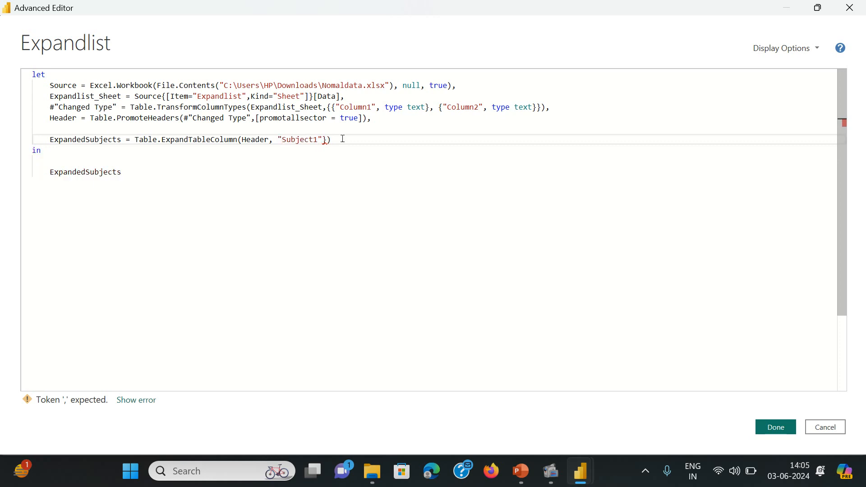
pyautogui.press('BackSpace')
pyautogui.press('BackSpace')
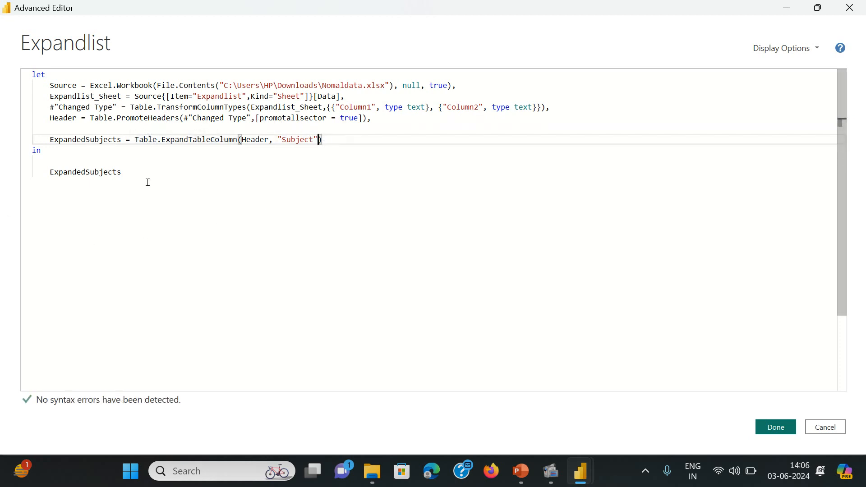
pyautogui.click(773, 426)
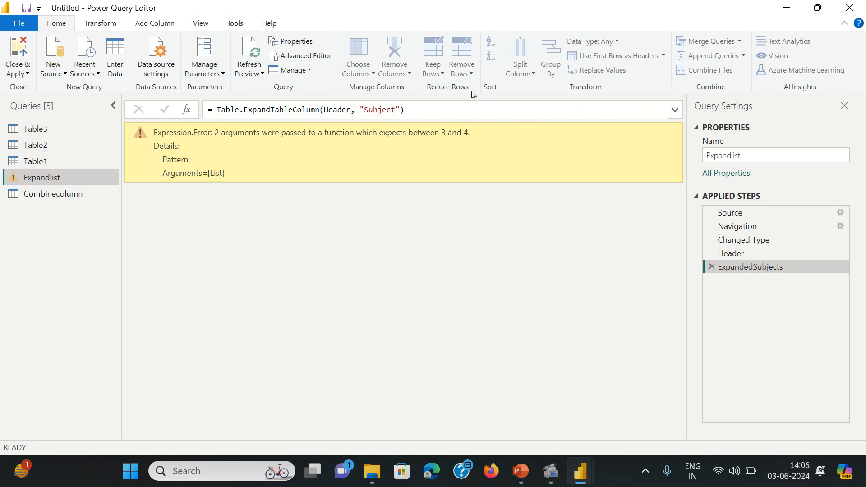
# View the Header step, reopen the M code and restore the SplitSubjects and SubjectsAsTable lines below the Header line.
pyautogui.click(731, 253)
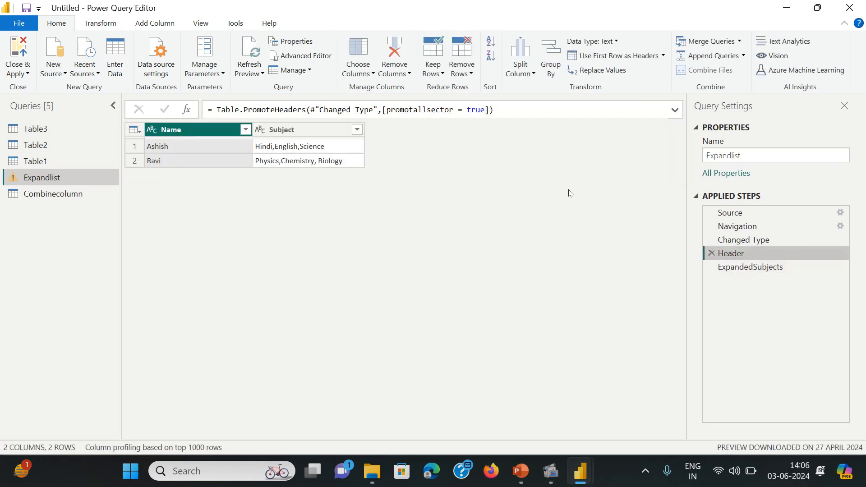
pyautogui.click(279, 58)
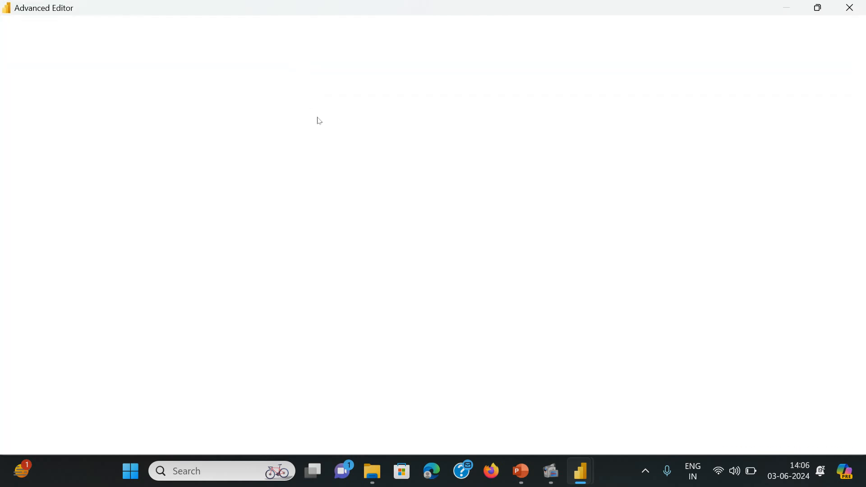
pyautogui.click(340, 127)
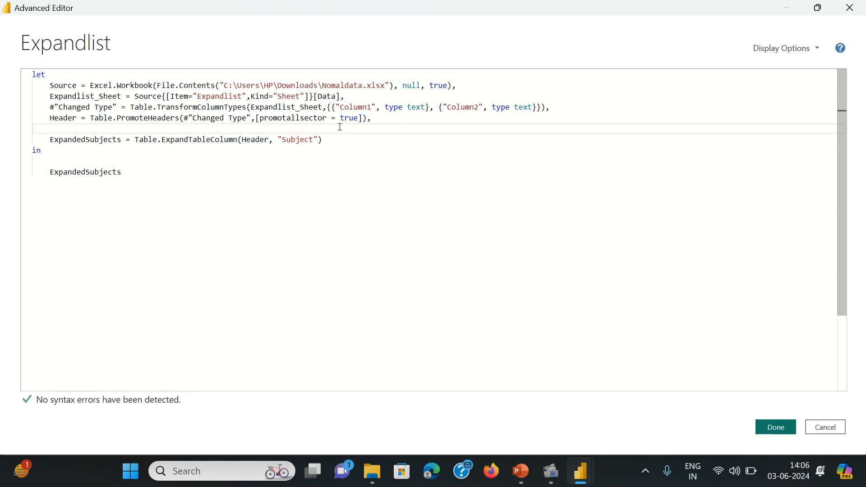
pyautogui.write('SplitSubjects = Table.AddColumn(Header, "SubjectList", each Text.Split([Subject], ","), type list), SubjectsAsTable = Table.TransformColumns(SplitSubjects, {"SubjectList", each Table.FromList(_, Splitter.SplitByNothing(), {"Subject1"})}),')
# Rewrite the "Subject" argument in the ExpandedSubjects line as the list {"Subject1"}.
pyautogui.click(329, 153)
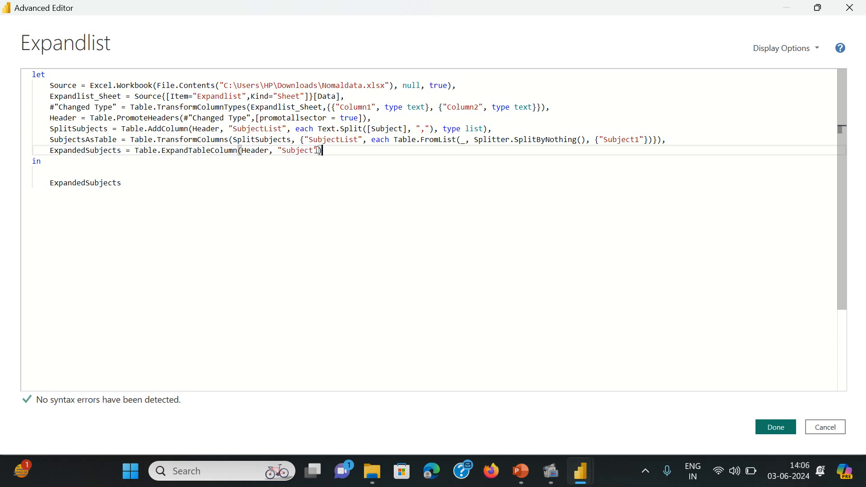
pyautogui.click(318, 150)
pyautogui.write('1')
pyautogui.press('Right')
pyautogui.write('}')
pyautogui.click(318, 151)
pyautogui.press('Left')
pyautogui.press('Left')
pyautogui.press('Left')
pyautogui.press('Left')
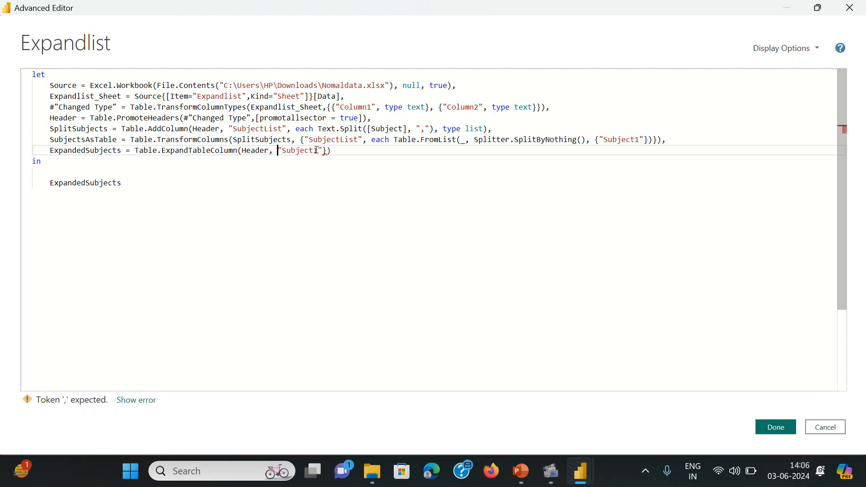
pyautogui.write('{')
pyautogui.press('BackSpace')
pyautogui.write('{')
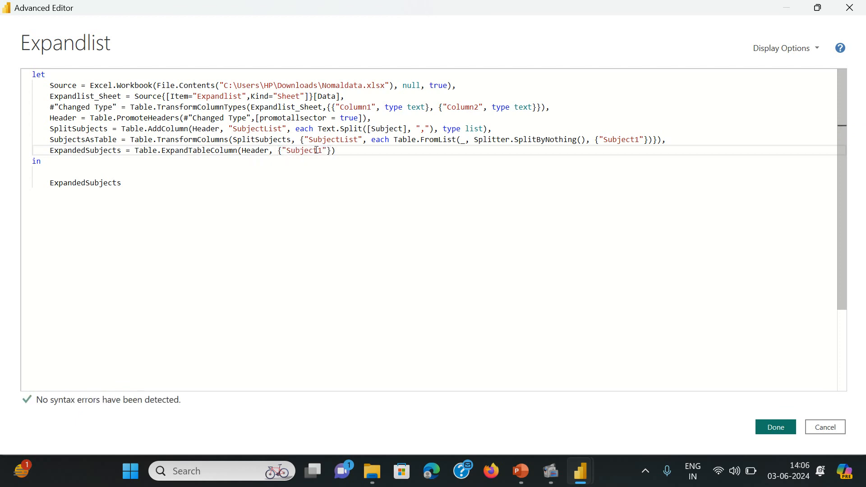
# Insert the column name "SubjectList", copied from the SplitSubjects line, between Header and {"Subject1"}, and apply the M code.
pyautogui.write('"')
pyautogui.moveTo(233, 129); pyautogui.dragTo(282, 129)
pyautogui.hotkey('ctrl', 'c')
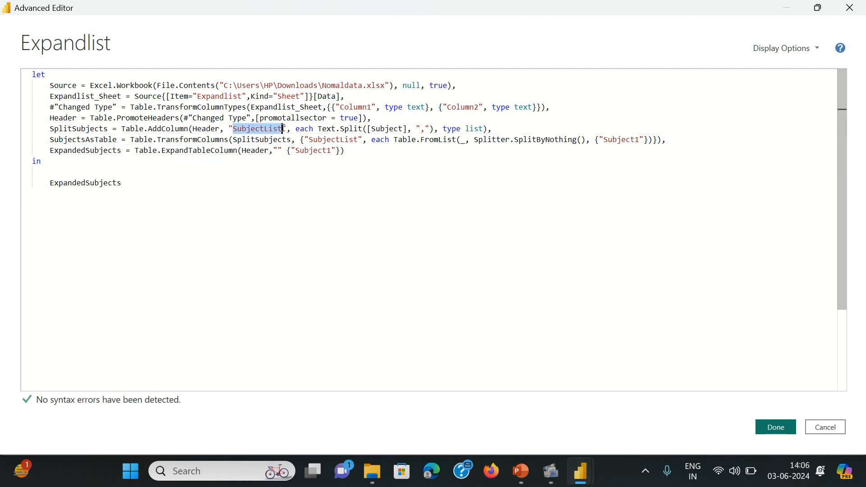
pyautogui.click(278, 150)
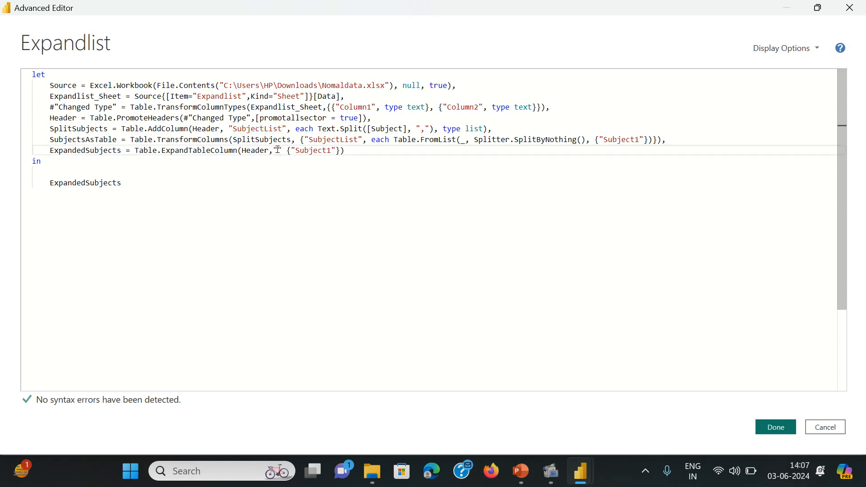
pyautogui.hotkey('ctrl', 'v')
pyautogui.click(385, 185)
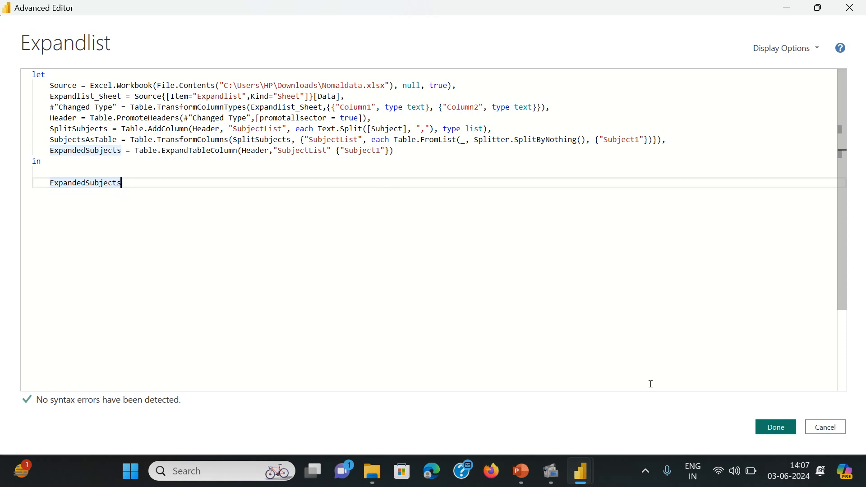
pyautogui.click(772, 427)
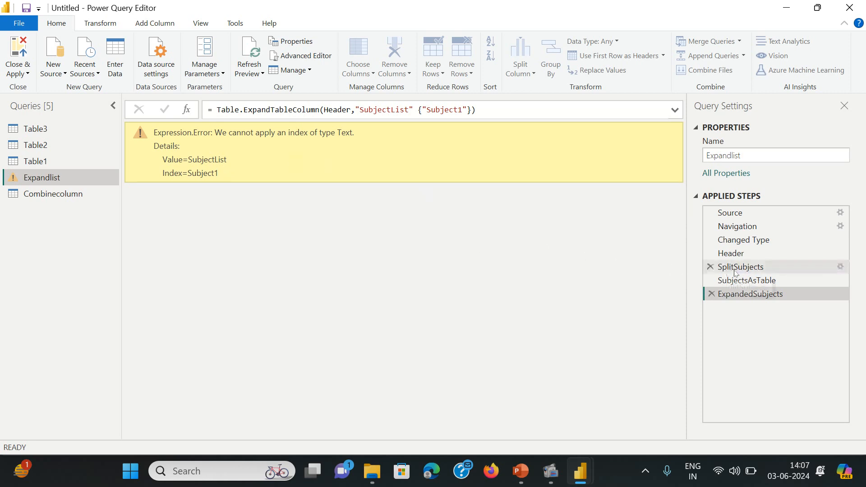
# View the Header step and reopen the Expandlist M code with the cursor at the end of the ExpandedSubjects line.
pyautogui.click(723, 254)
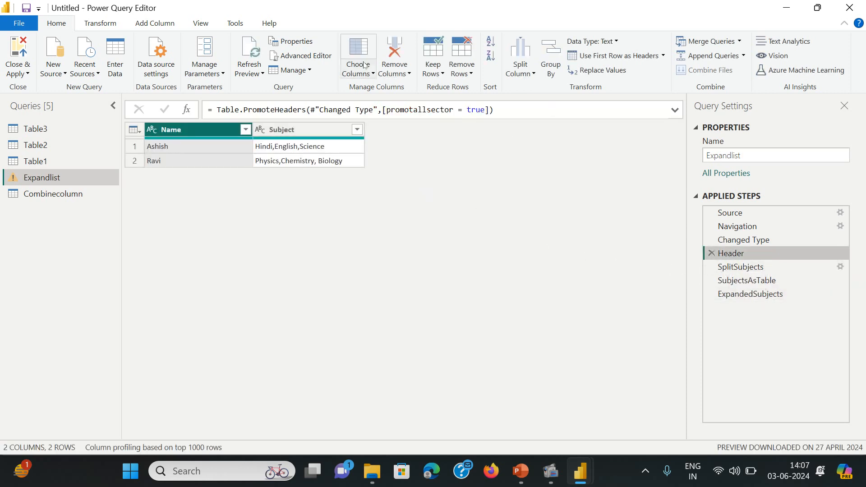
pyautogui.click(297, 55)
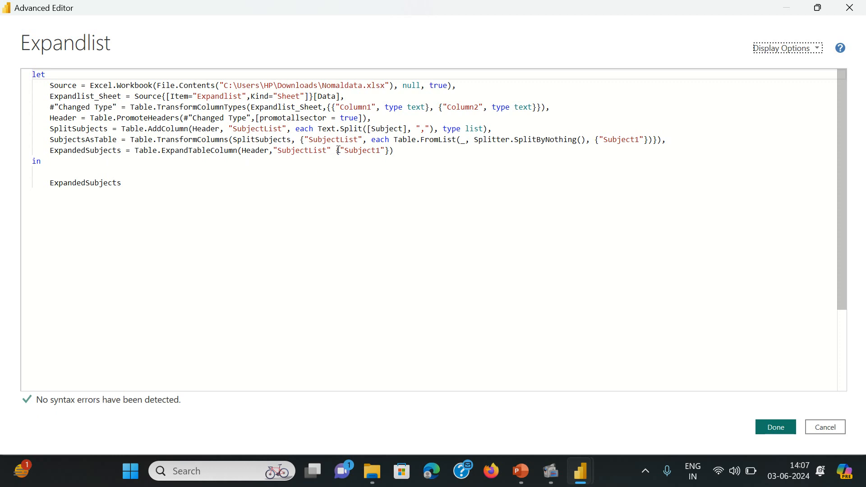
pyautogui.click(424, 151)
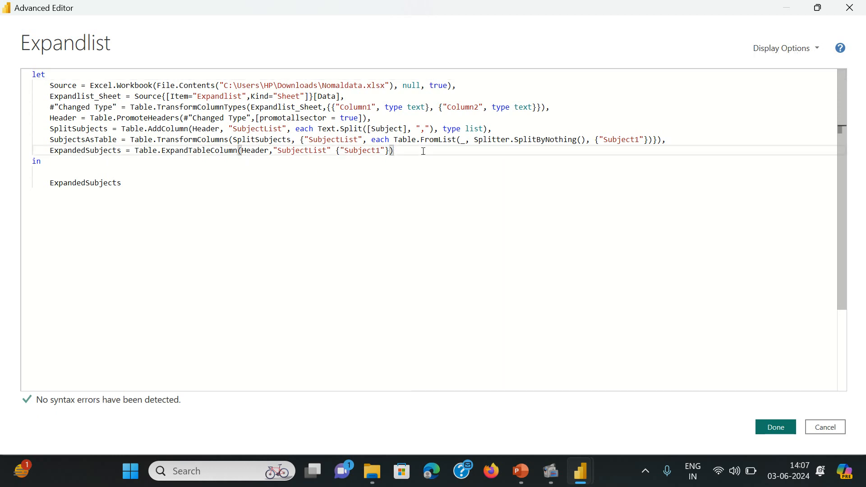